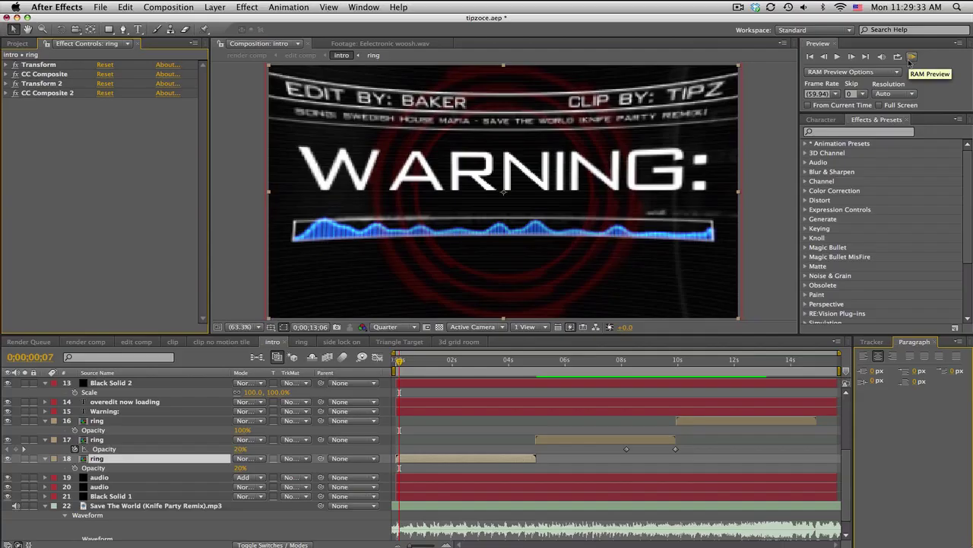
# Preview the finished intro composition and scrub through its text, loading bar and ring animation.
pyautogui.click(909, 59)
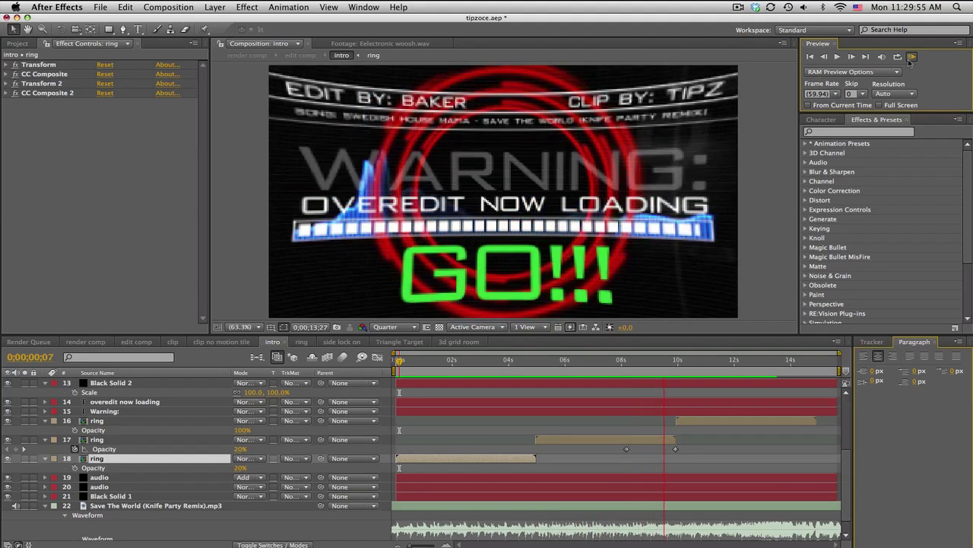
pyautogui.press('space')
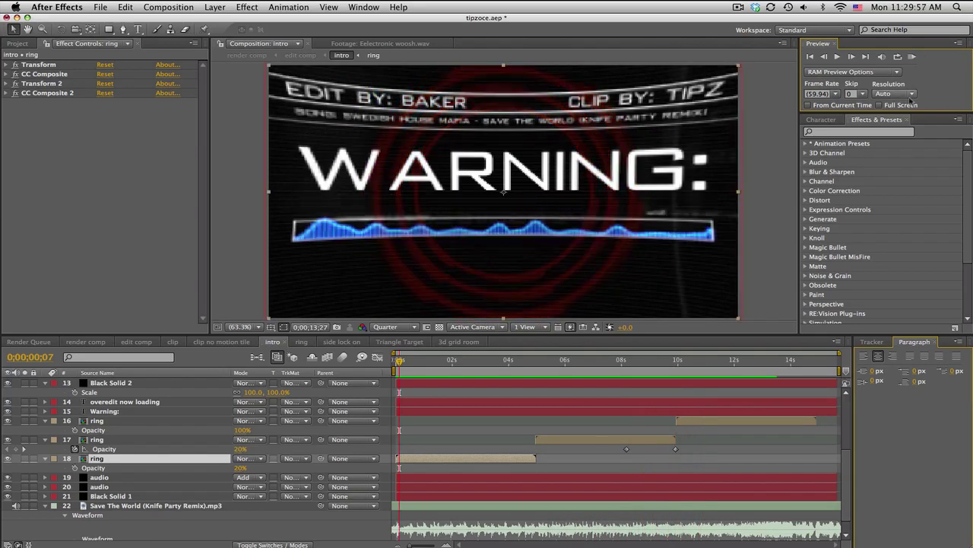
pyautogui.moveTo(415, 370); pyautogui.dragTo(553, 365)
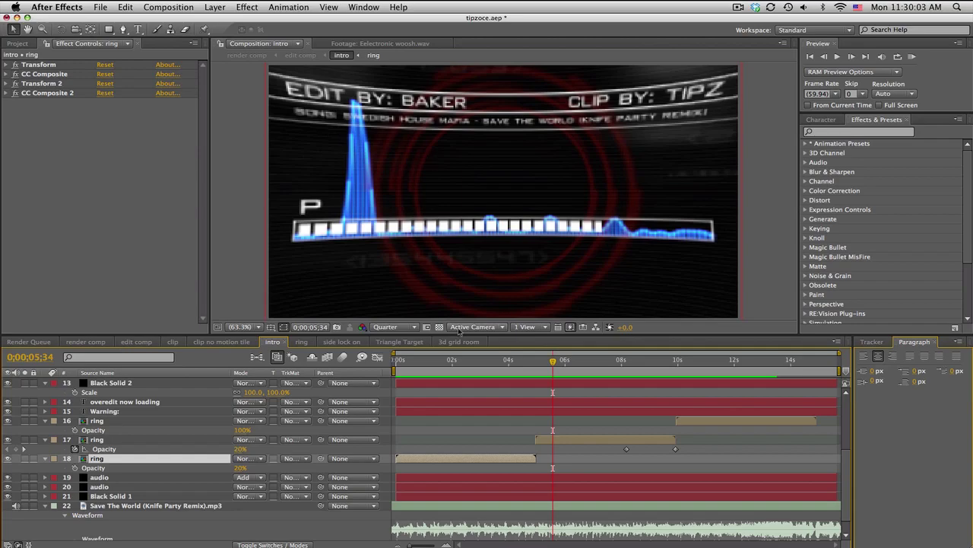
pyautogui.moveTo(553, 365); pyautogui.dragTo(669, 366)
pyautogui.press('KP_0')
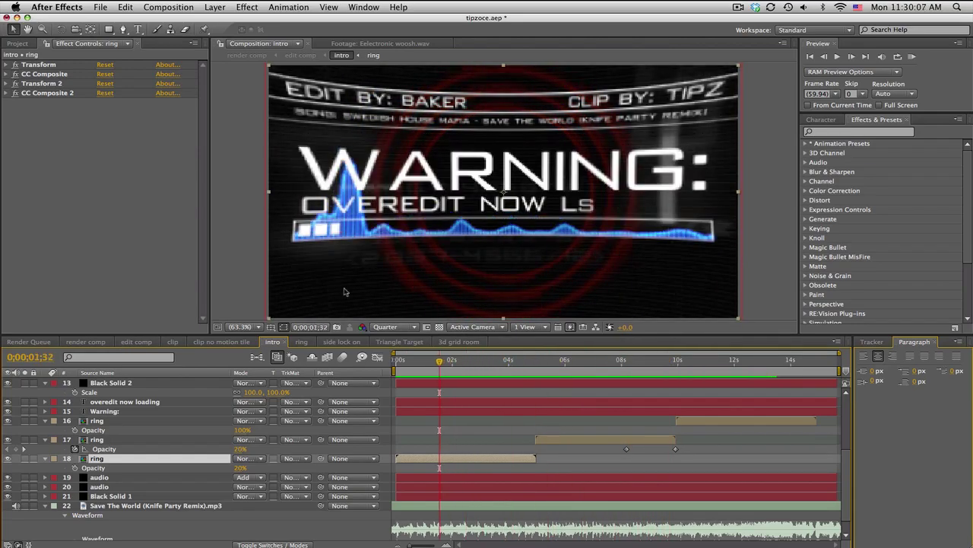
pyautogui.moveTo(440, 365); pyautogui.dragTo(570, 364)
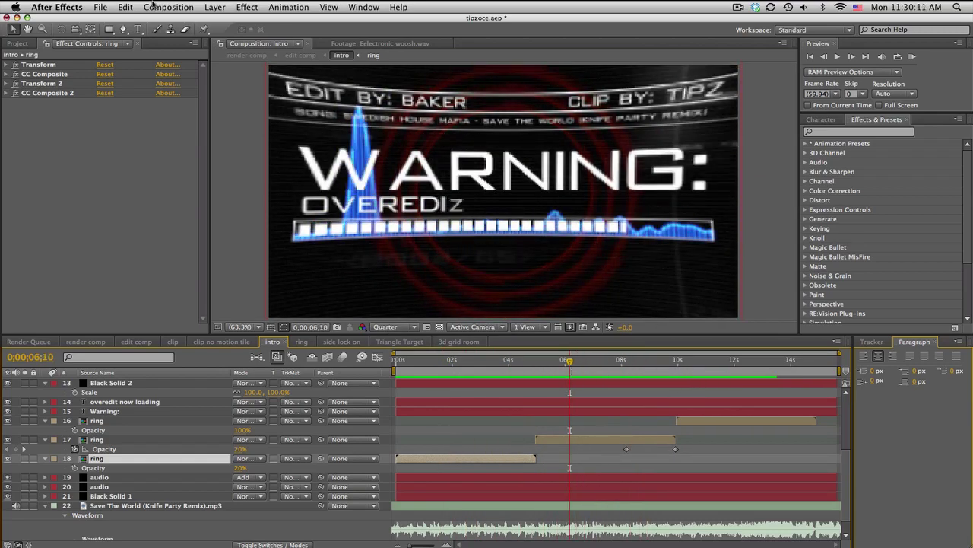
# Create a new composition 1280 px wide with a duration of 15 seconds.
pyautogui.click(167, 7)
pyautogui.click(165, 19)
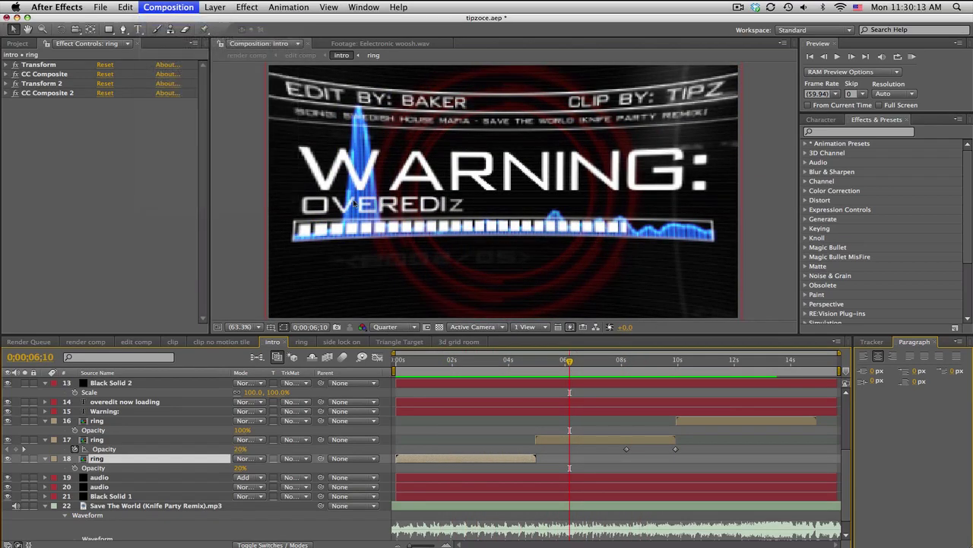
pyautogui.click(398, 276)
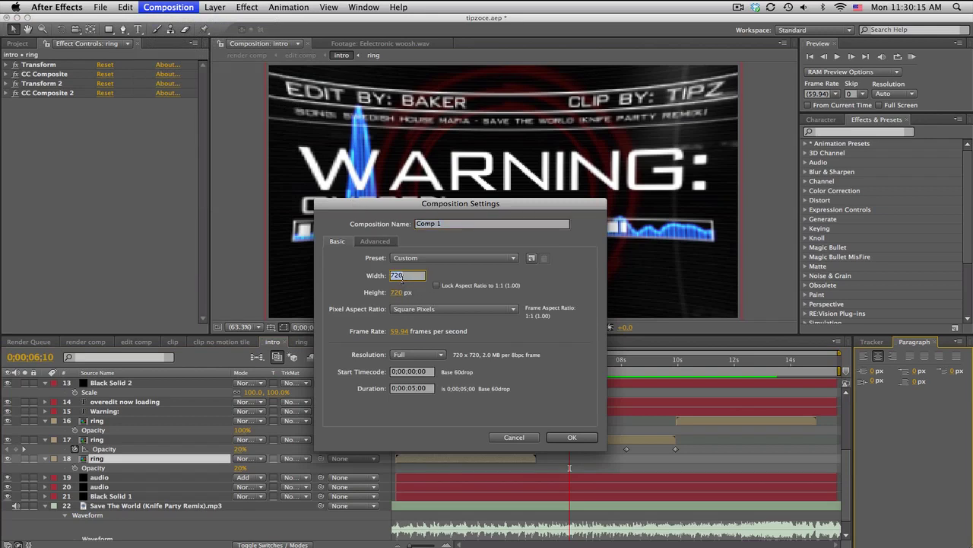
pyautogui.write('1280')
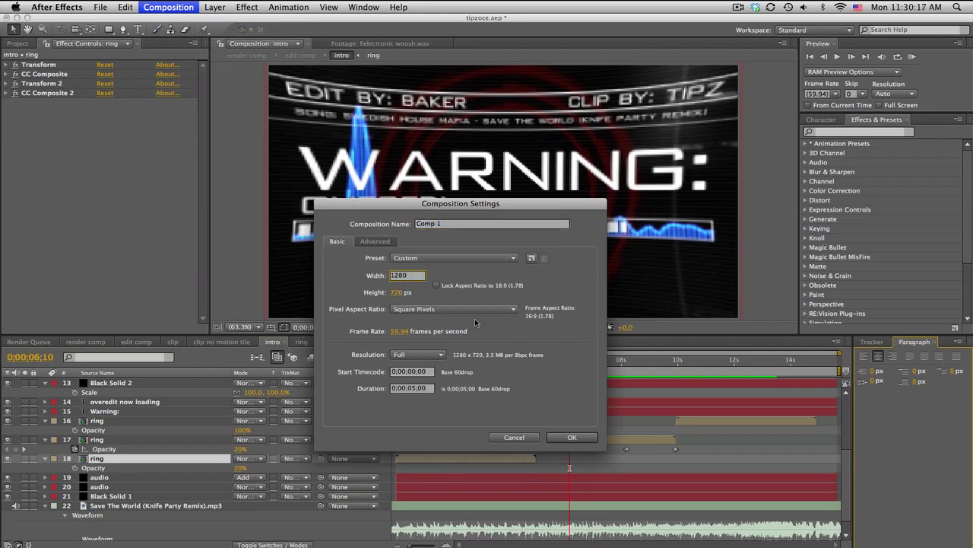
pyautogui.click(411, 389)
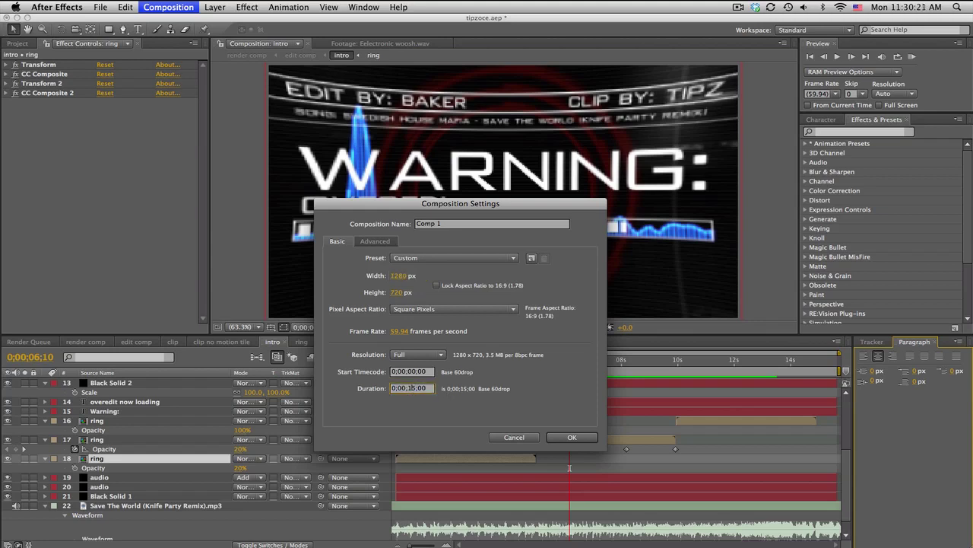
pyautogui.click(571, 438)
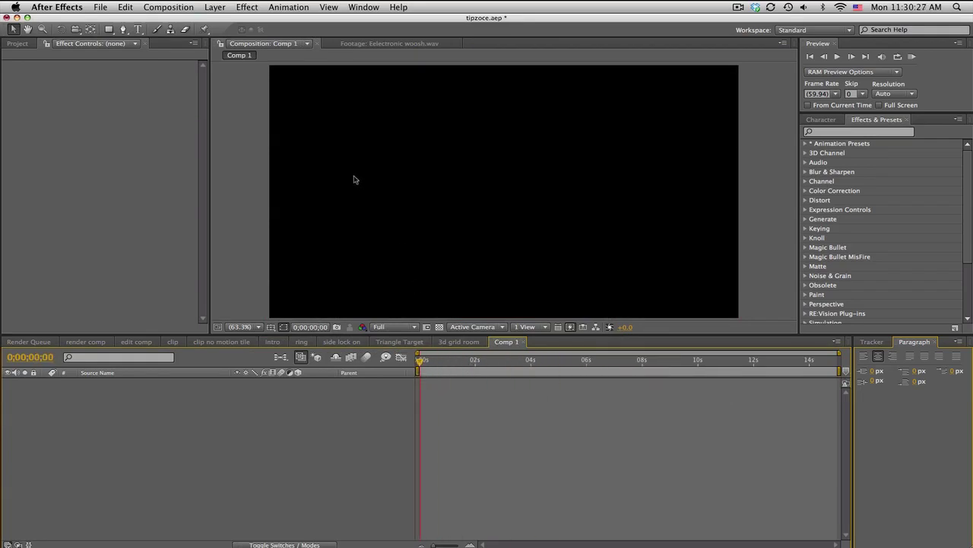
# Add a text layer reading "WARNING" in the upper part of the empty composition and enlarge its font size.
pyautogui.click(221, 7)
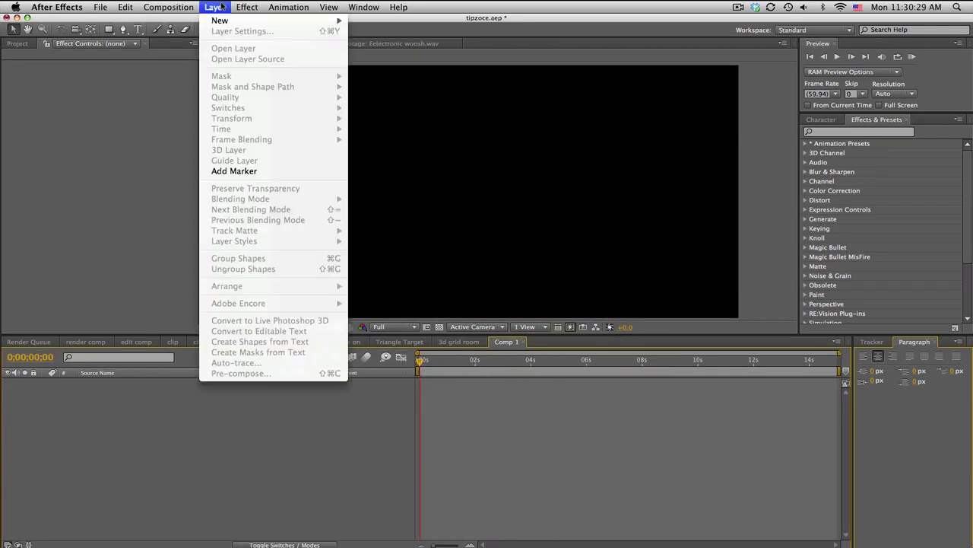
pyautogui.click(215, 7)
pyautogui.click(137, 29)
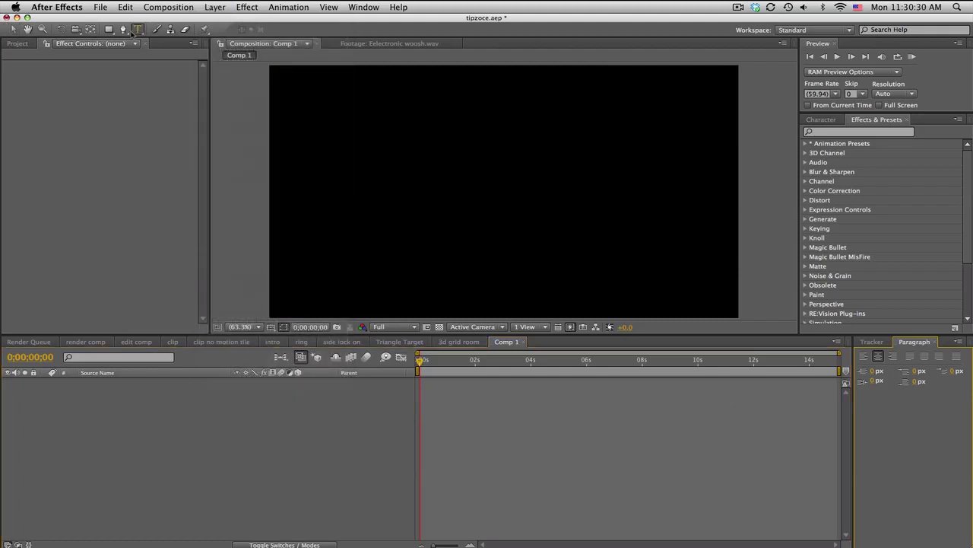
pyautogui.click(424, 159)
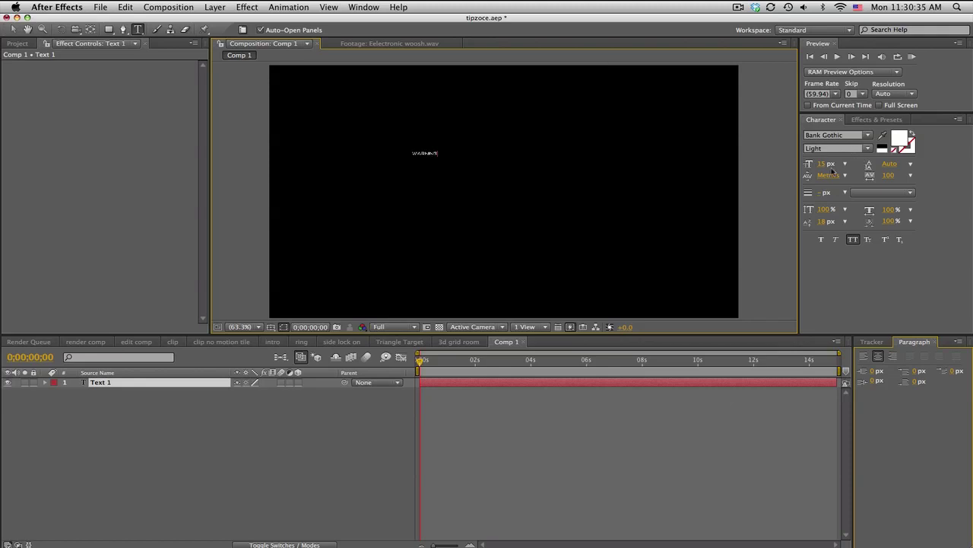
pyautogui.press('super+a')
pyautogui.moveTo(821, 165); pyautogui.dragTo(927, 168)
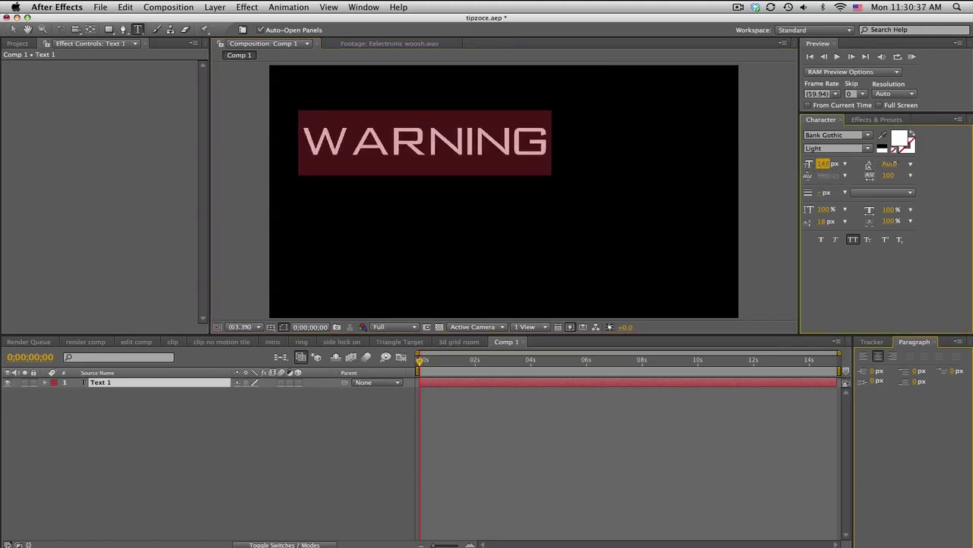
# Centre the WARNING text horizontally with the title/action safe guides shown and set its font size to 184 px.
pyautogui.click(12, 29)
pyautogui.moveTo(466, 150); pyautogui.dragTo(543, 188)
pyautogui.click(283, 327)
pyautogui.click(273, 335)
pyautogui.moveTo(820, 169); pyautogui.dragTo(846, 168)
pyautogui.click(546, 184)
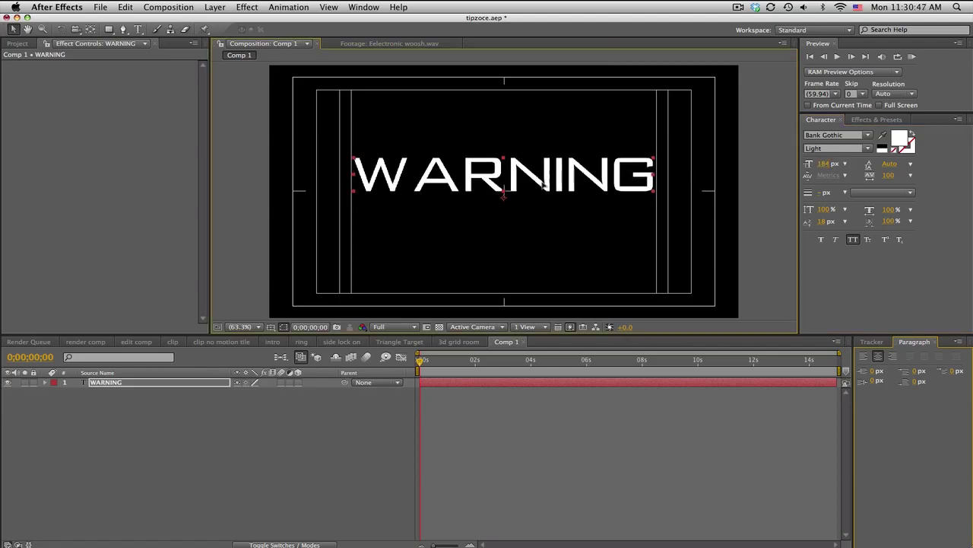
# Add an adjustment layer above the WARNING text and apply the CC Lens effect to it.
pyautogui.click(214, 6)
pyautogui.moveTo(244, 26)
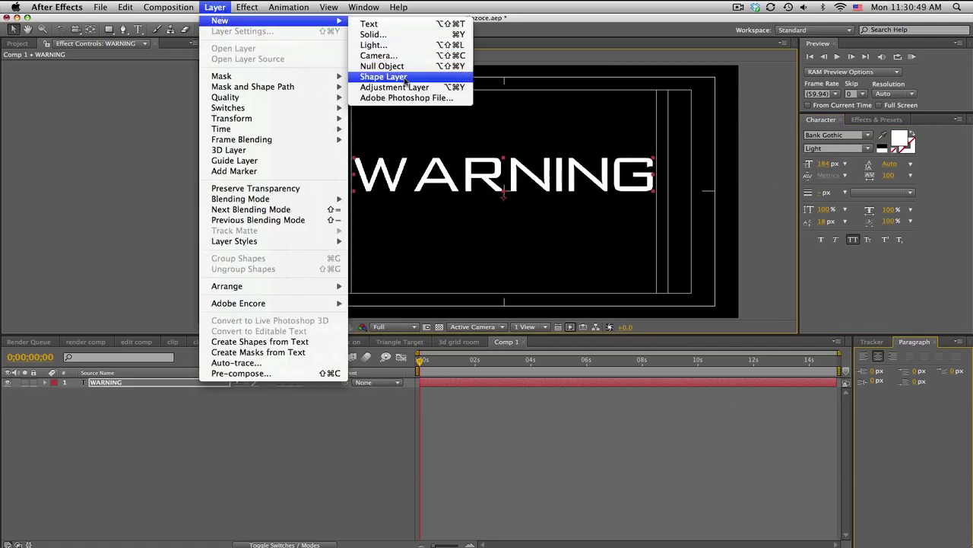
pyautogui.click(407, 90)
pyautogui.click(856, 120)
pyautogui.click(854, 131)
pyautogui.write('cc lens')
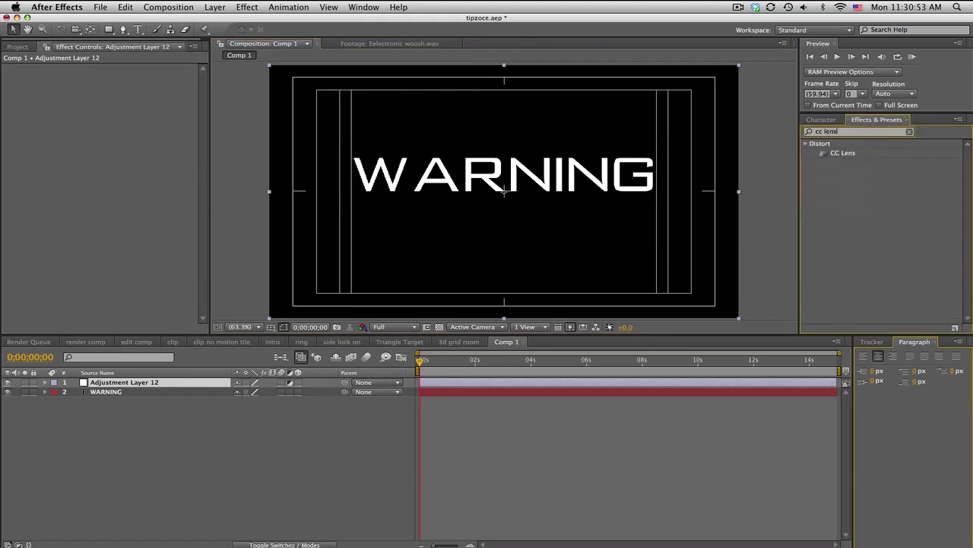
pyautogui.moveTo(842, 153); pyautogui.dragTo(121, 383)
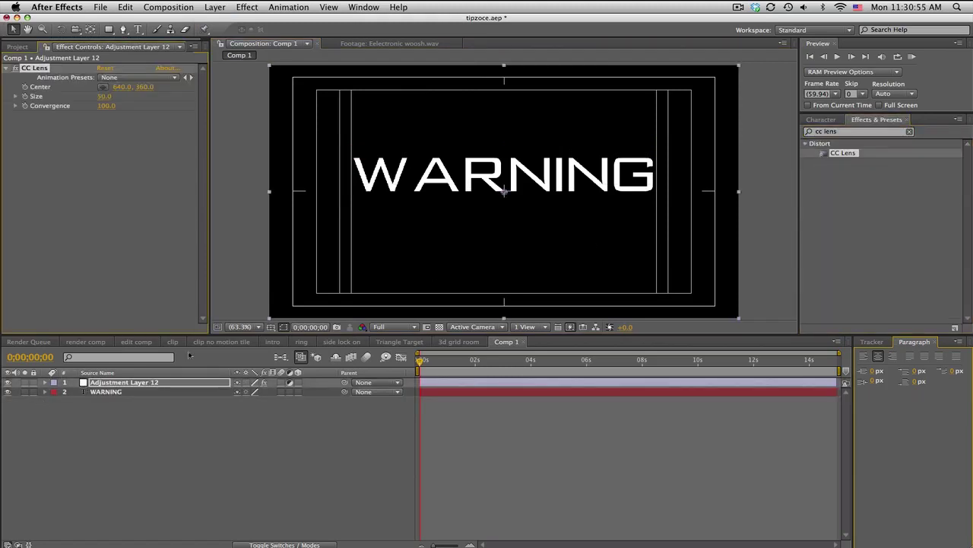
# Set the CC Lens size on the adjustment layer to 250.
pyautogui.moveTo(103, 100); pyautogui.dragTo(169, 99)
pyautogui.click(106, 98)
pyautogui.write('250')
pyautogui.press('Return')
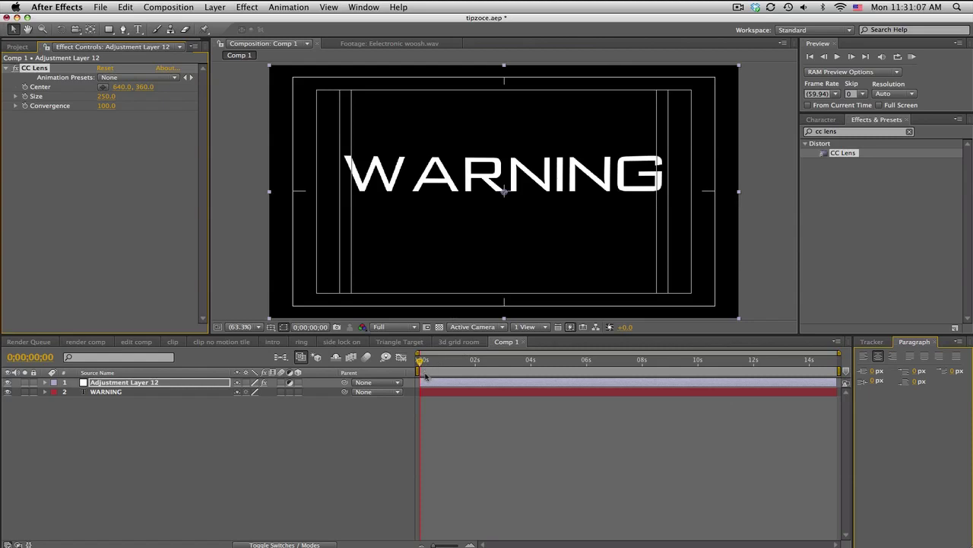
# Shift the WARNING text off centre, toggle the adjustment layer's visibility to compare the lens distortion, and return the text to the centre.
pyautogui.click(174, 391)
pyautogui.moveTo(483, 181); pyautogui.dragTo(537, 181)
pyautogui.click(499, 206)
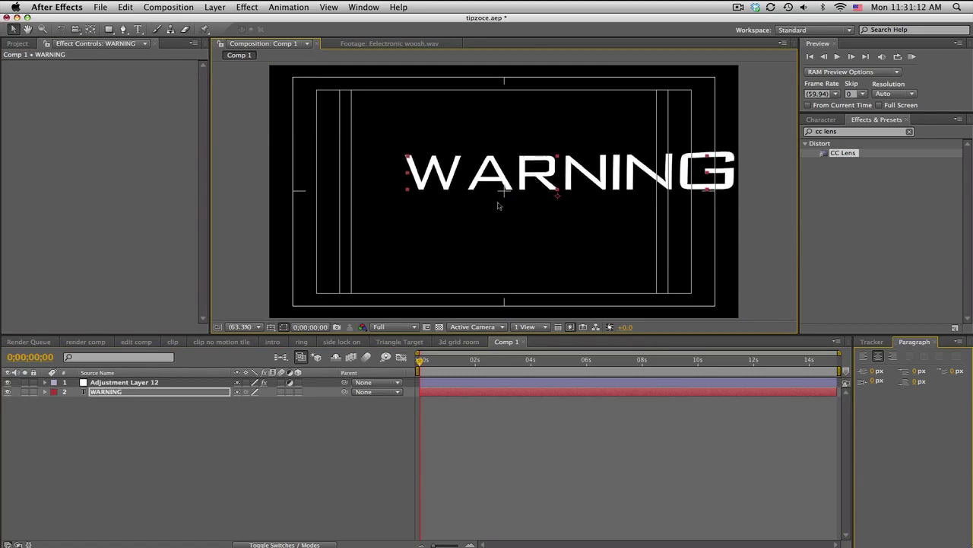
pyautogui.click(8, 382)
pyautogui.click(8, 383)
pyautogui.click(8, 383)
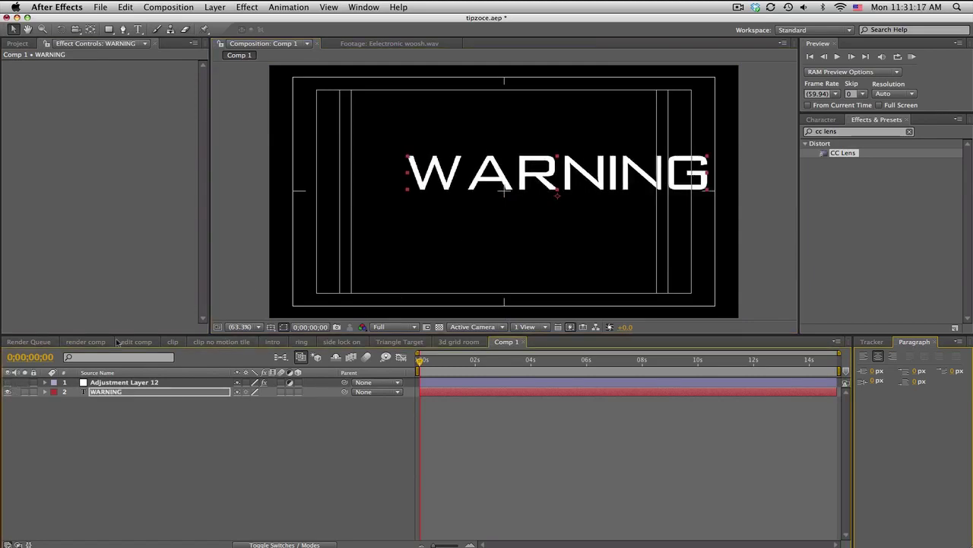
pyautogui.click(9, 385)
pyautogui.click(8, 384)
pyautogui.moveTo(507, 172); pyautogui.dragTo(450, 171)
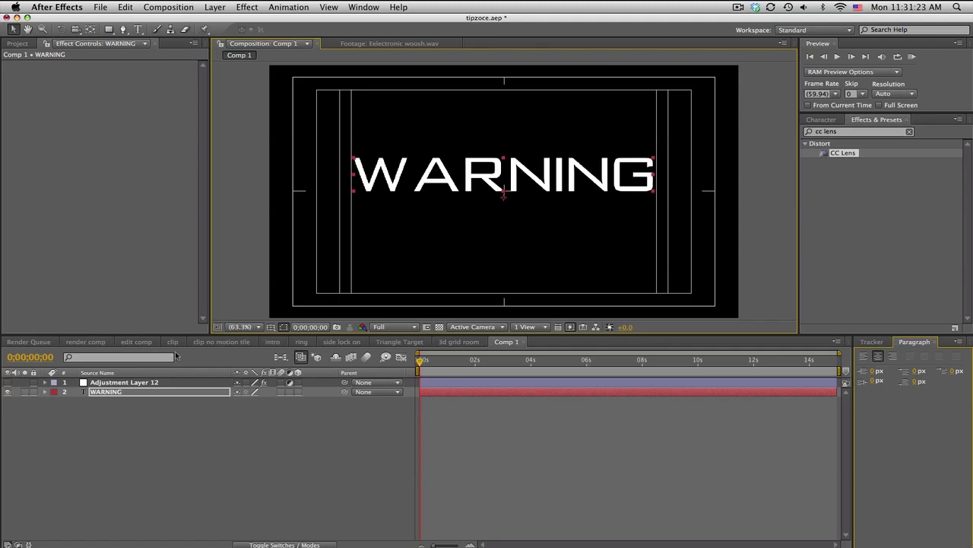
# Check the intro composition for reference and add a second text layer reading "overedit now loading..." to Comp 1.
pyautogui.click(283, 342)
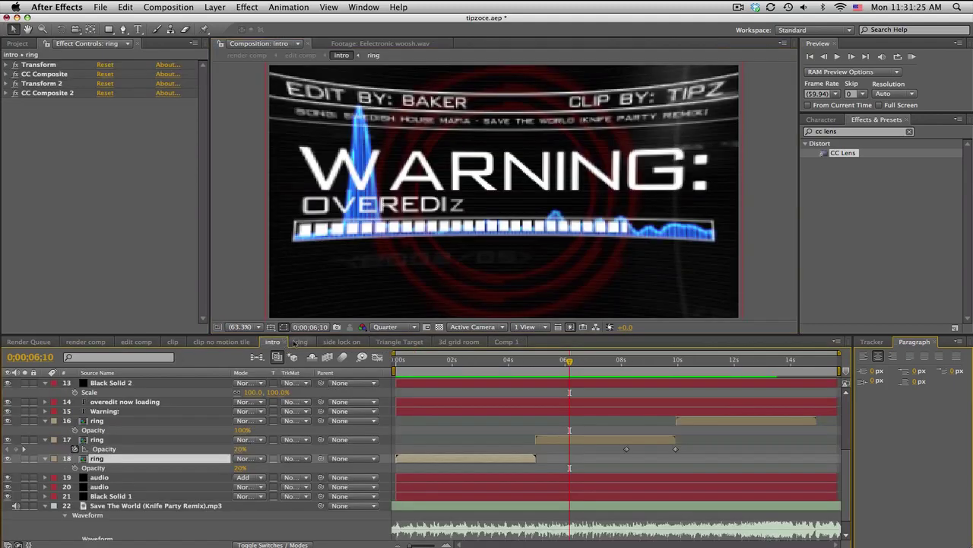
pyautogui.click(517, 342)
pyautogui.press('super+t')
pyautogui.click(422, 254)
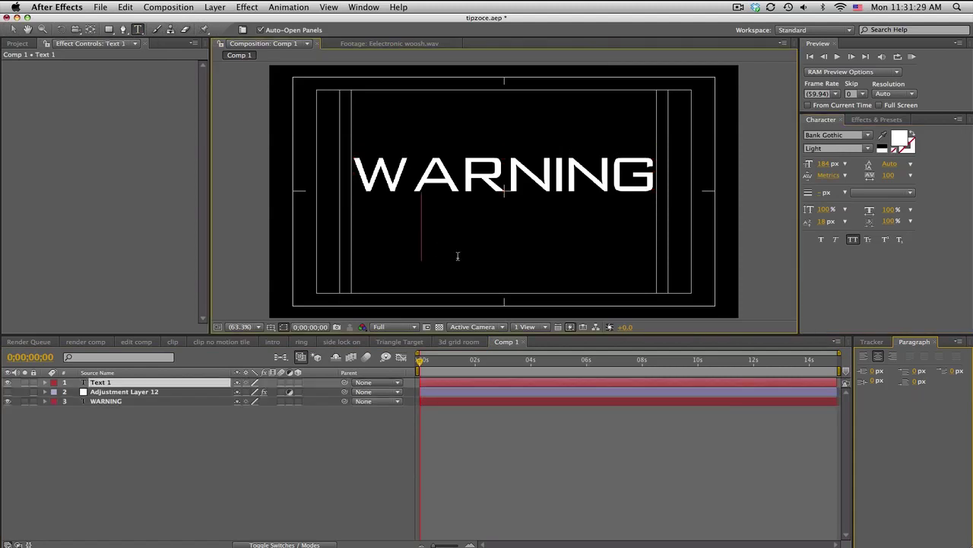
pyautogui.write('OVEREDIT')
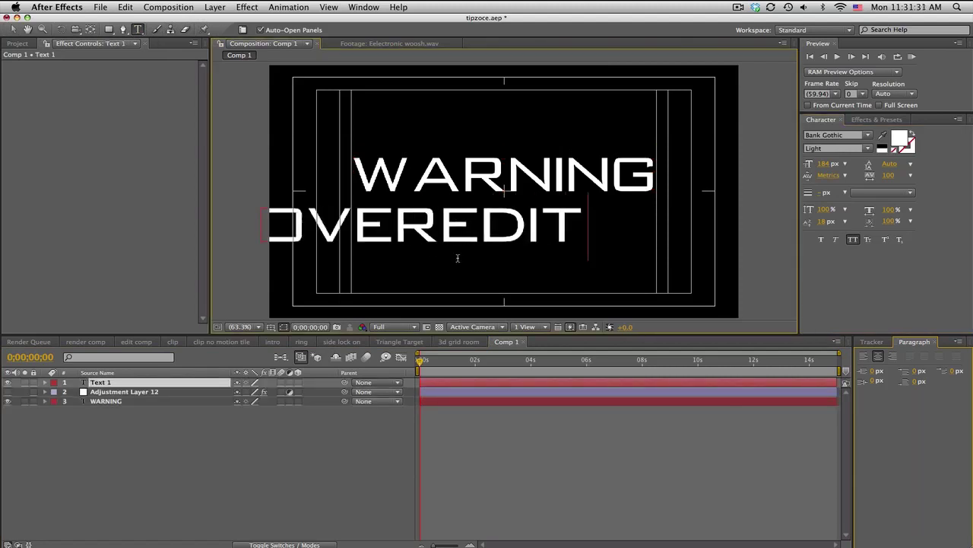
pyautogui.write(' NOW LOADING')
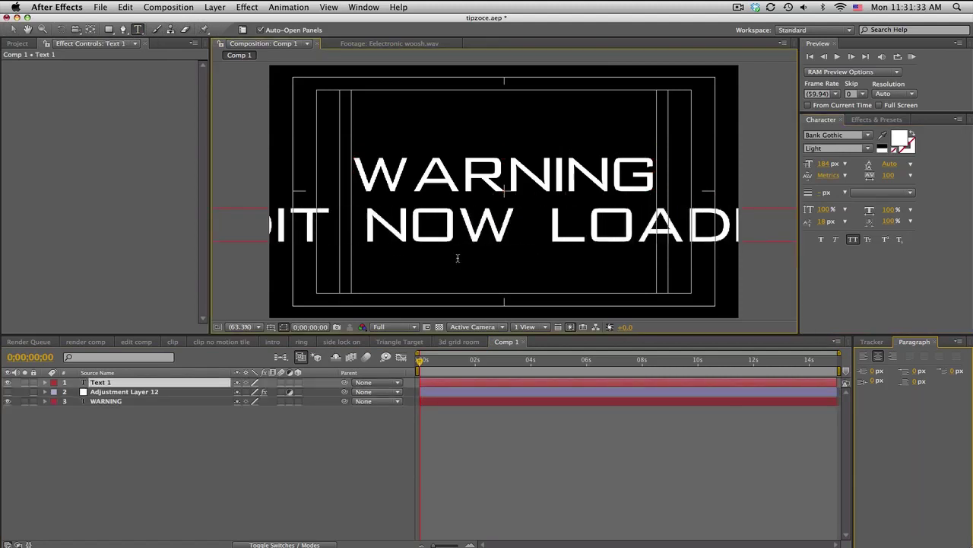
# Set the loading text's font size to 76 px and place it centred just below WARNING.
pyautogui.press('super+a')
pyautogui.moveTo(823, 164); pyautogui.dragTo(767, 168)
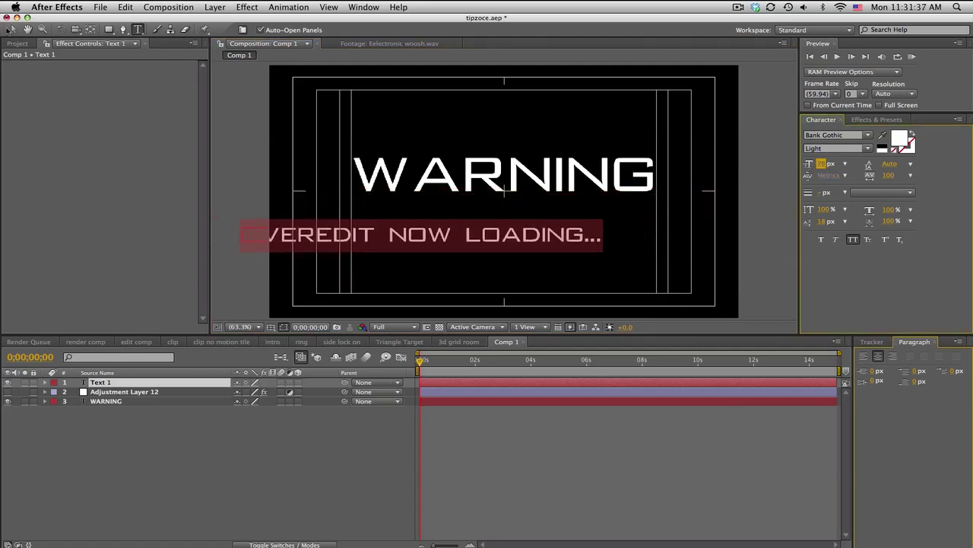
pyautogui.click(12, 29)
pyautogui.moveTo(455, 233); pyautogui.dragTo(547, 204)
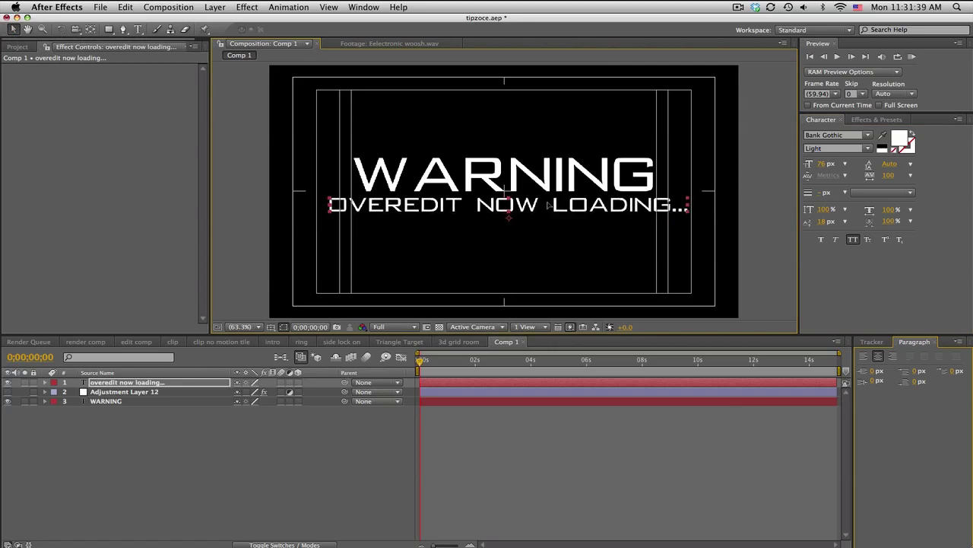
# Make the adjustment layer visible again and move it above both text layers.
pyautogui.click(9, 391)
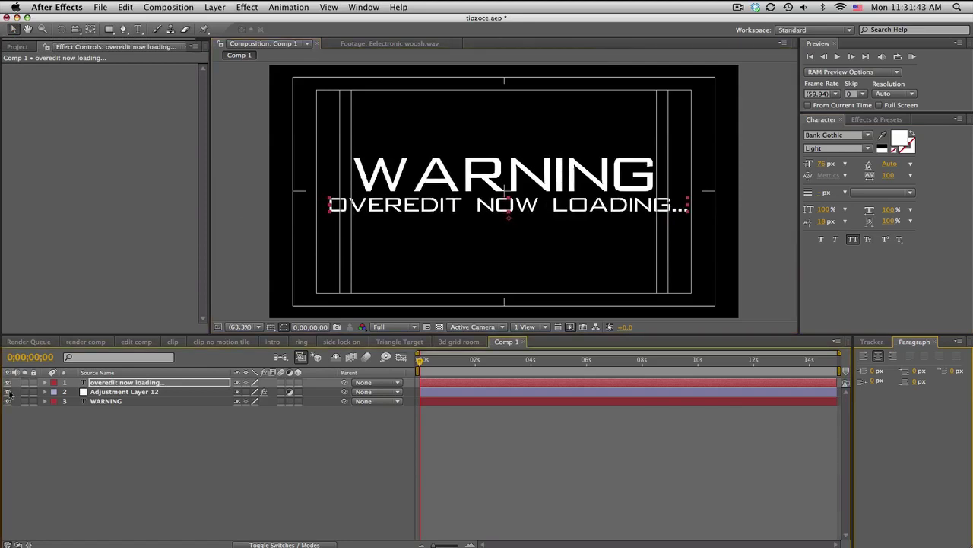
pyautogui.moveTo(99, 392); pyautogui.dragTo(104, 382)
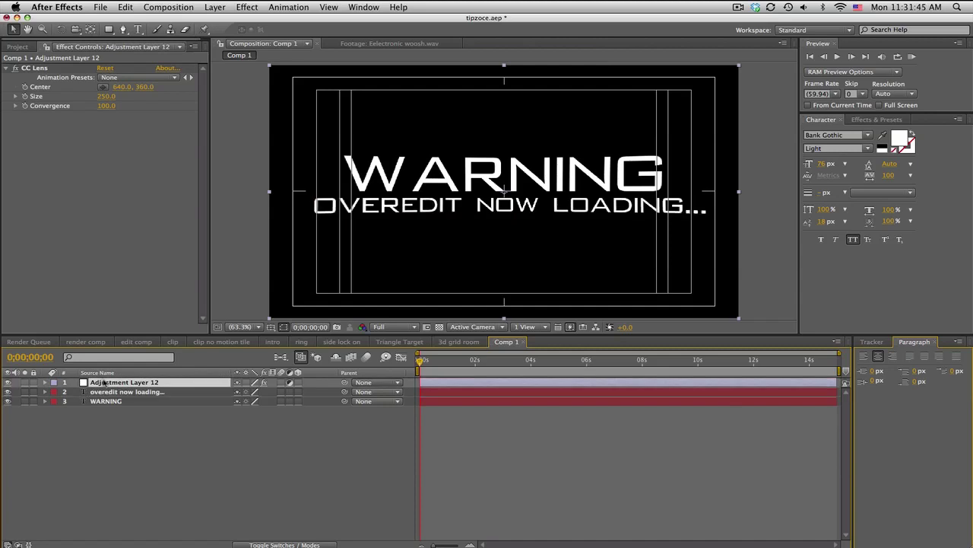
# Set the WARNING text's font size to 223 px so its width roughly matches the loading text.
pyautogui.click(106, 402)
pyautogui.moveTo(824, 163); pyautogui.dragTo(854, 163)
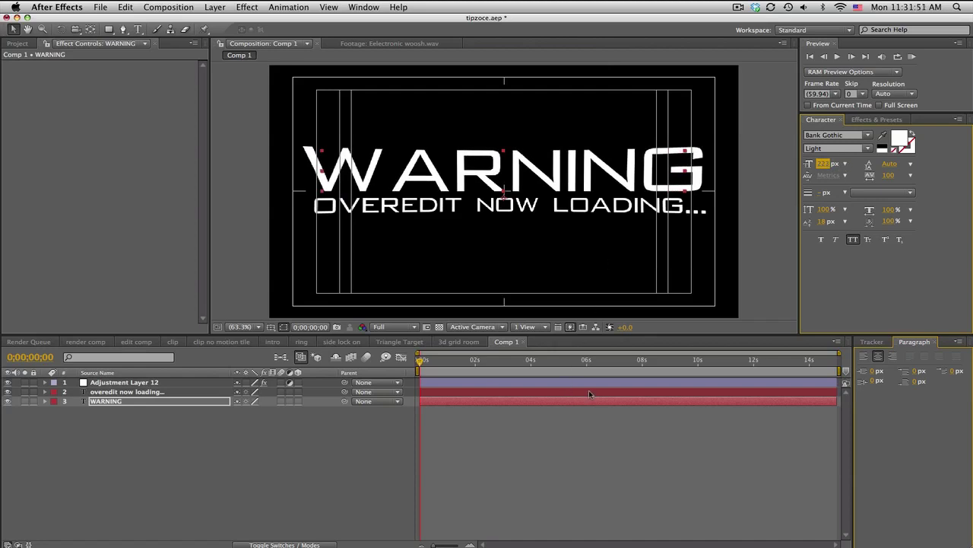
pyautogui.click(584, 431)
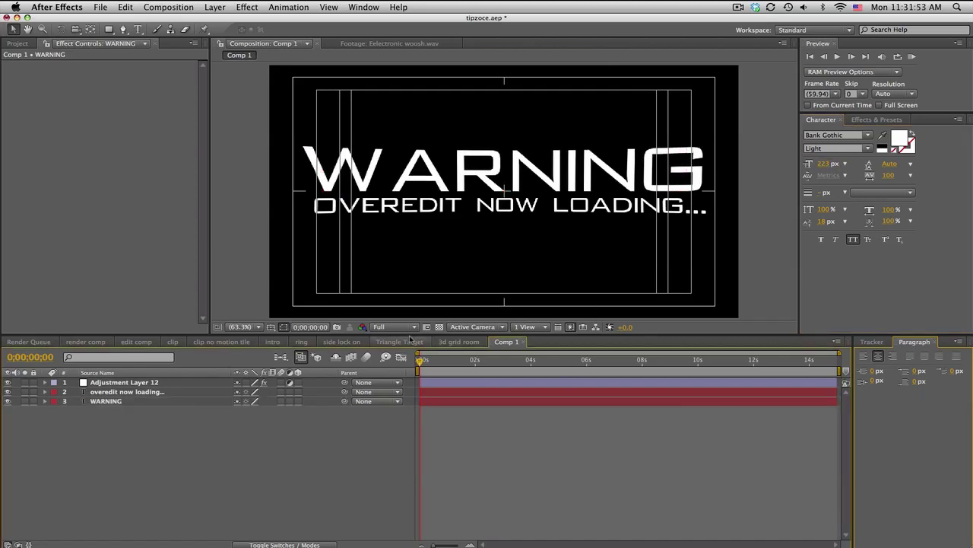
# Create a new white solid 1000 px wide and 50 px high.
pyautogui.click(215, 7)
pyautogui.moveTo(219, 21)
pyautogui.click(368, 32)
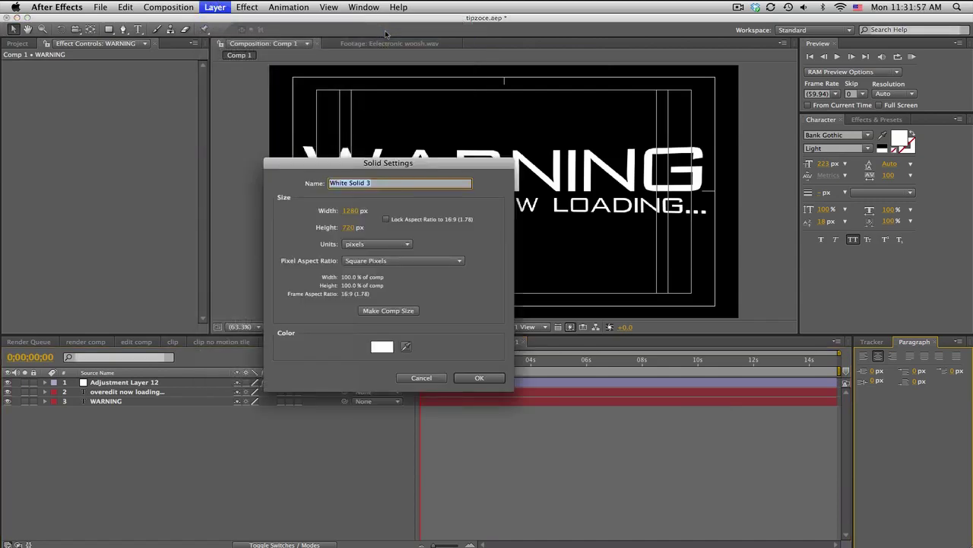
pyautogui.click(350, 212)
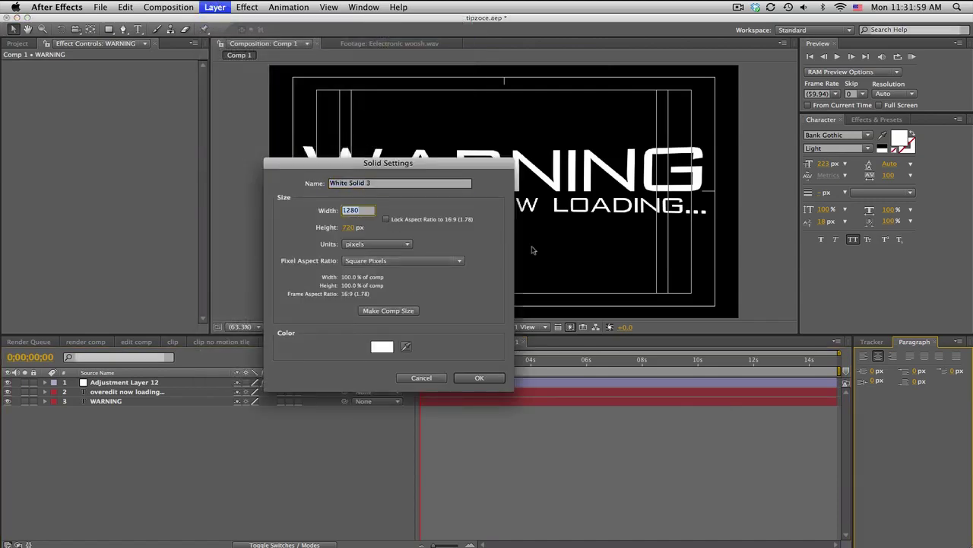
pyautogui.write('1000')
pyautogui.press('Tab')
pyautogui.write('50')
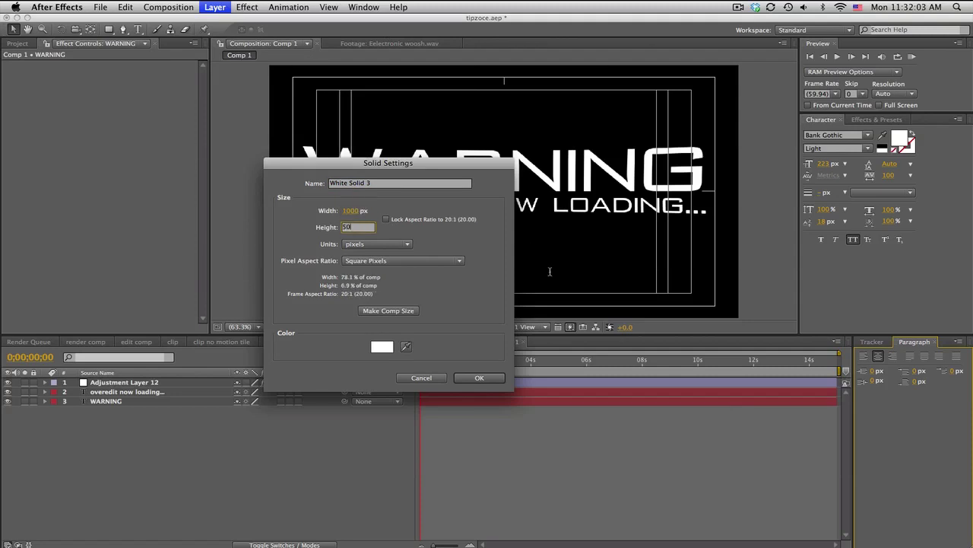
pyautogui.click(495, 374)
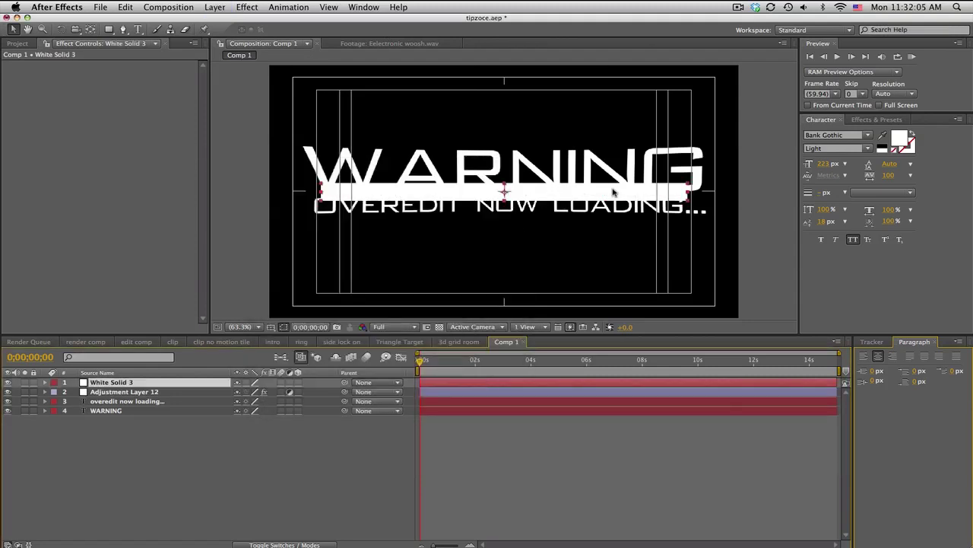
# Move the white solid beneath the adjustment layer and set its position to 640, 460 below the loading text.
pyautogui.moveTo(177, 386); pyautogui.dragTo(177, 399)
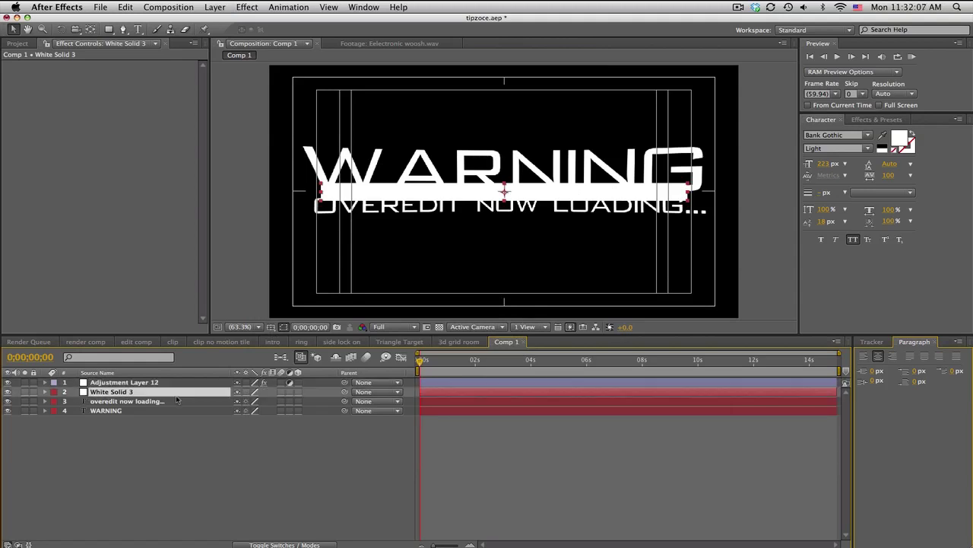
pyautogui.press('p')
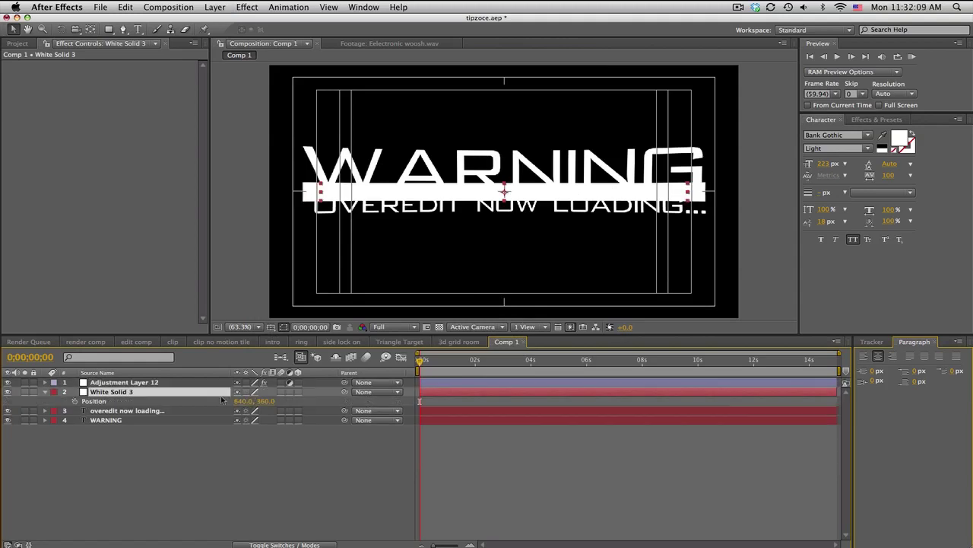
pyautogui.moveTo(265, 402); pyautogui.dragTo(312, 414)
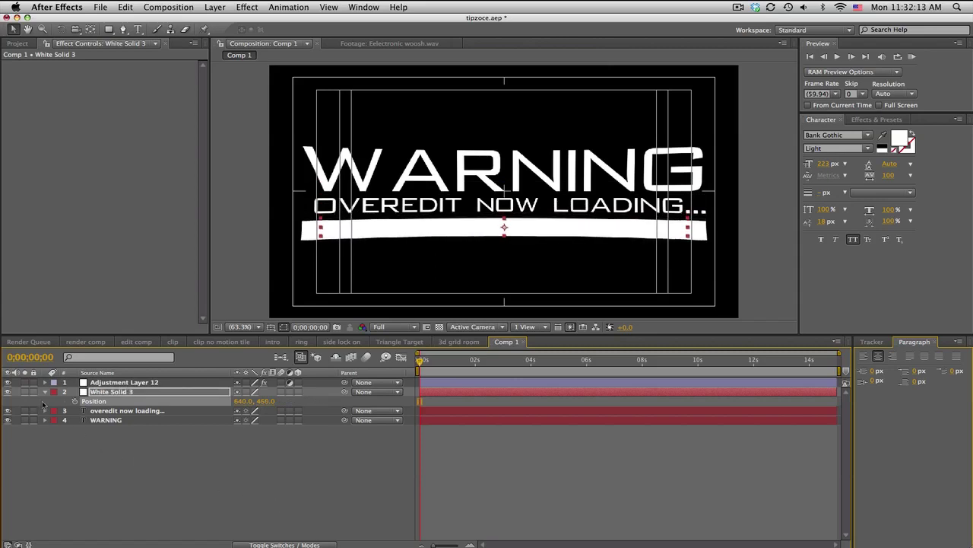
# Hide the adjustment layer and turn off the title/action safe guides.
pyautogui.click(7, 381)
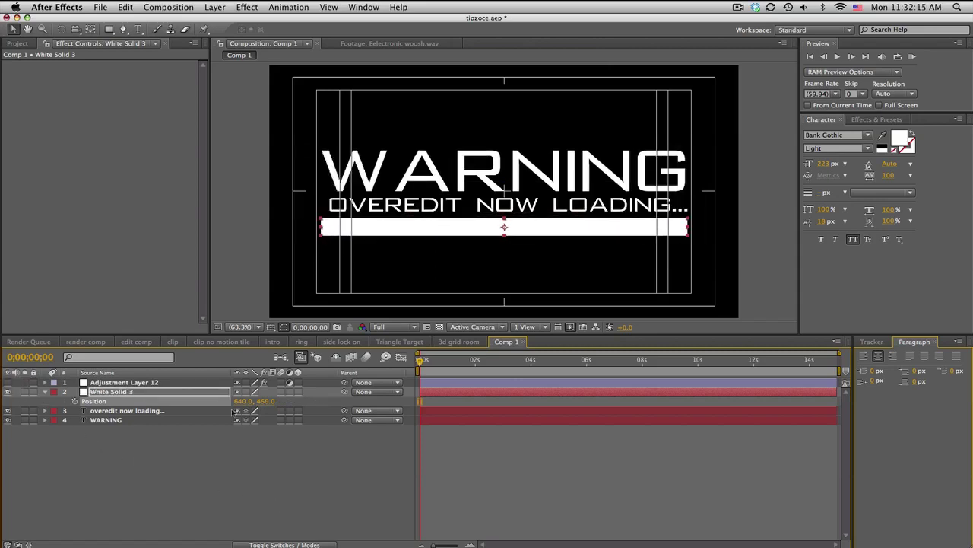
pyautogui.click(271, 327)
pyautogui.click(289, 337)
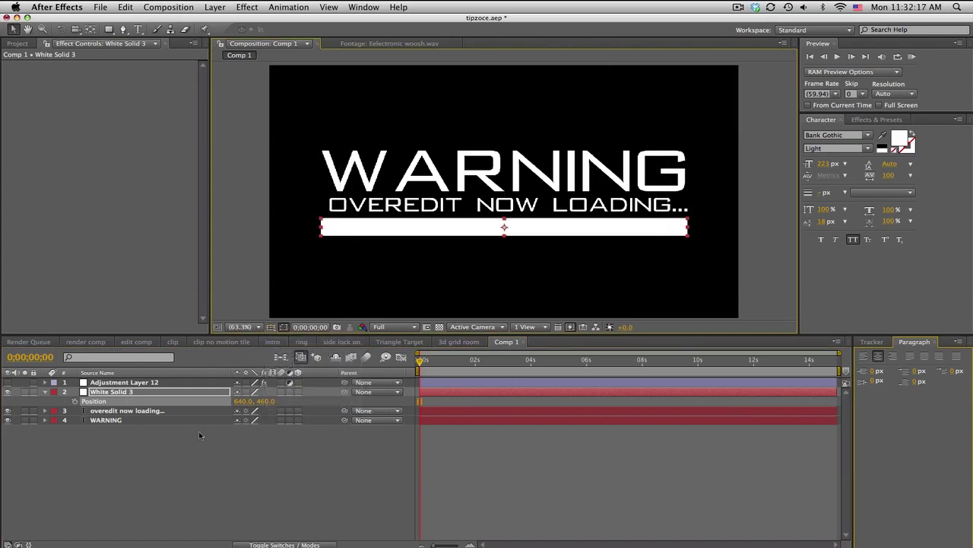
# Add a rectangular mask covering the whole white solid and set its mode to Subtract.
pyautogui.click(183, 393)
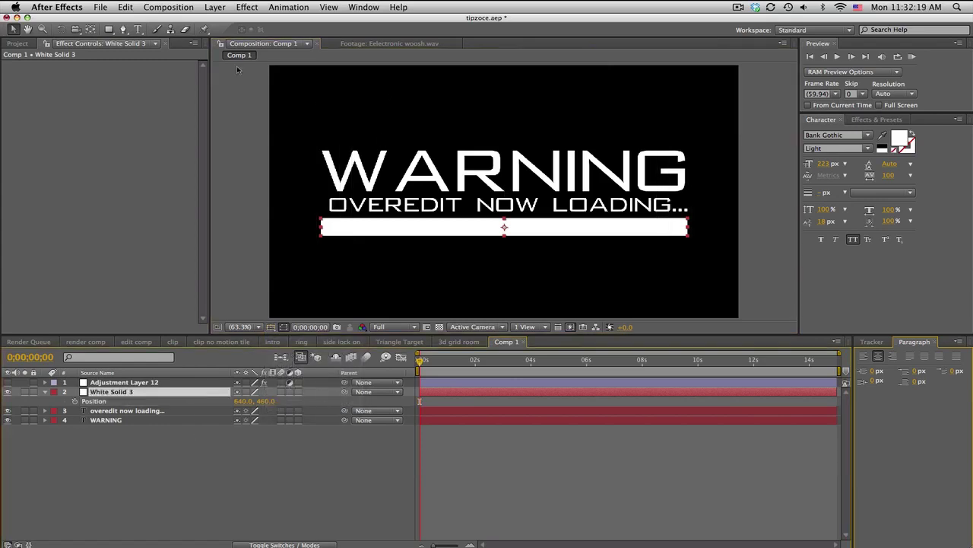
pyautogui.moveTo(109, 33); pyautogui.dragTo(141, 31)
pyautogui.doubleClick(109, 29)
pyautogui.press('v')
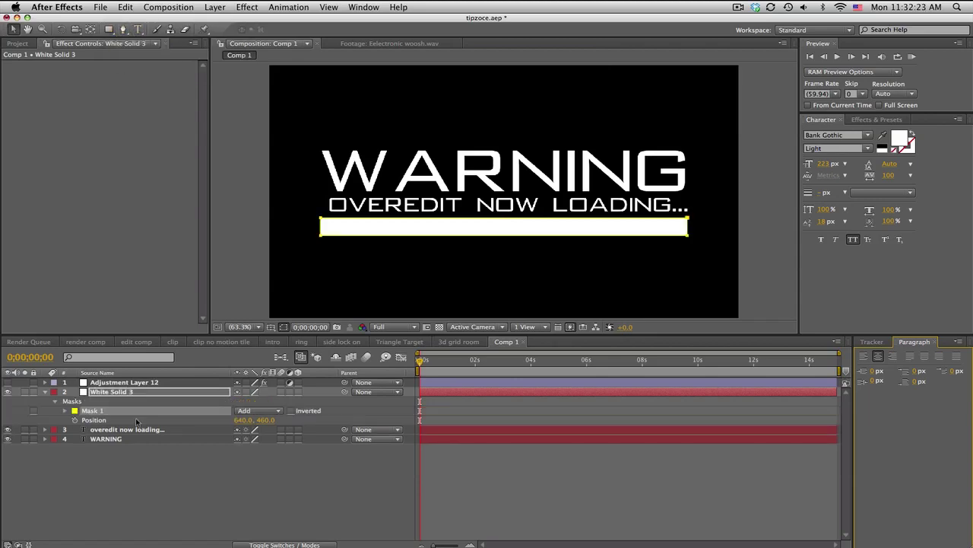
pyautogui.click(66, 411)
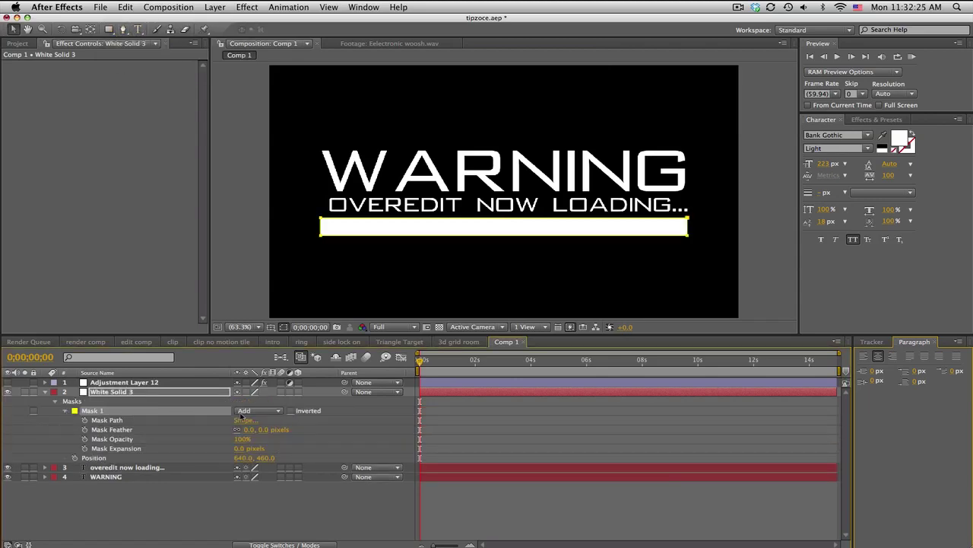
pyautogui.click(241, 415)
pyautogui.click(242, 420)
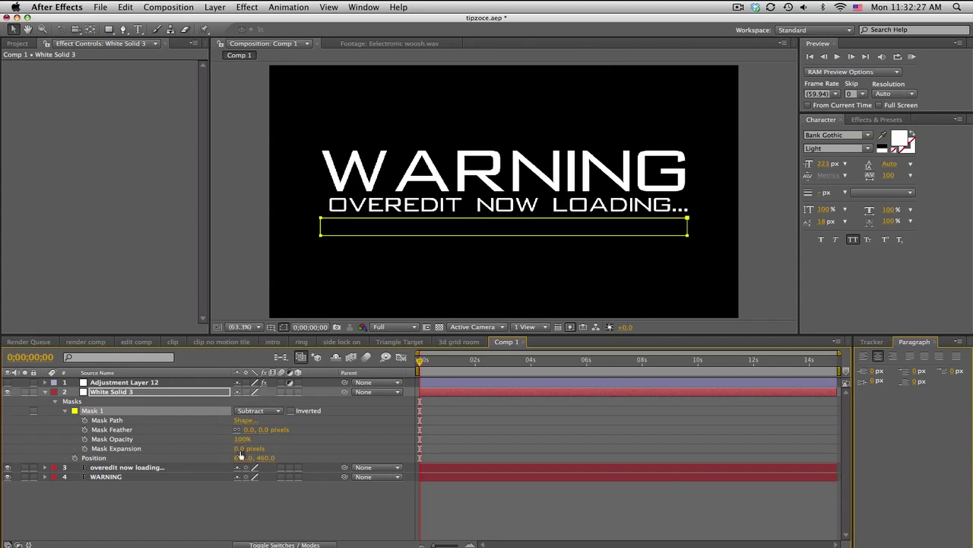
# Set the mask expansion to -3 pixels and check the bar outline against the transparency grid.
pyautogui.moveTo(239, 448); pyautogui.dragTo(240, 454)
pyautogui.click(243, 449)
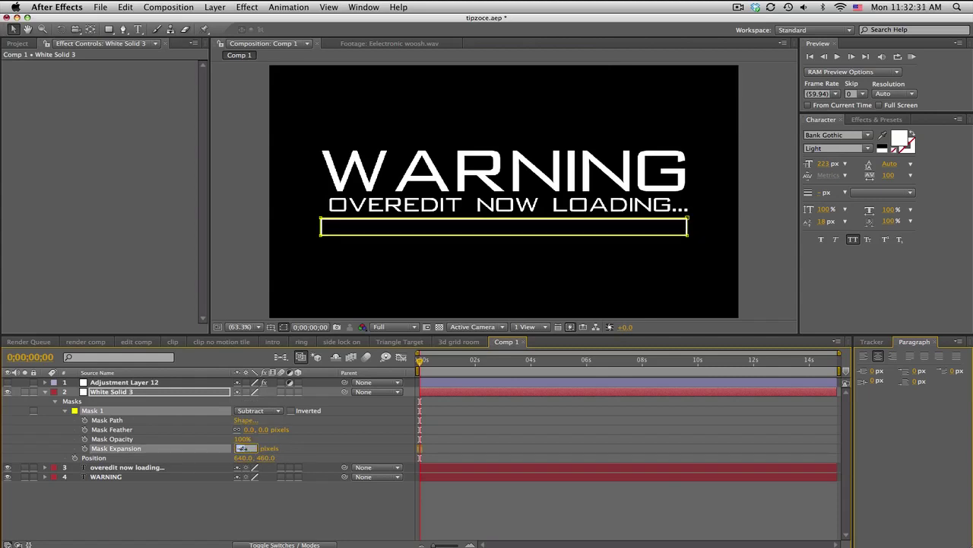
pyautogui.write('-3')
pyautogui.press('Return')
pyautogui.click(489, 443)
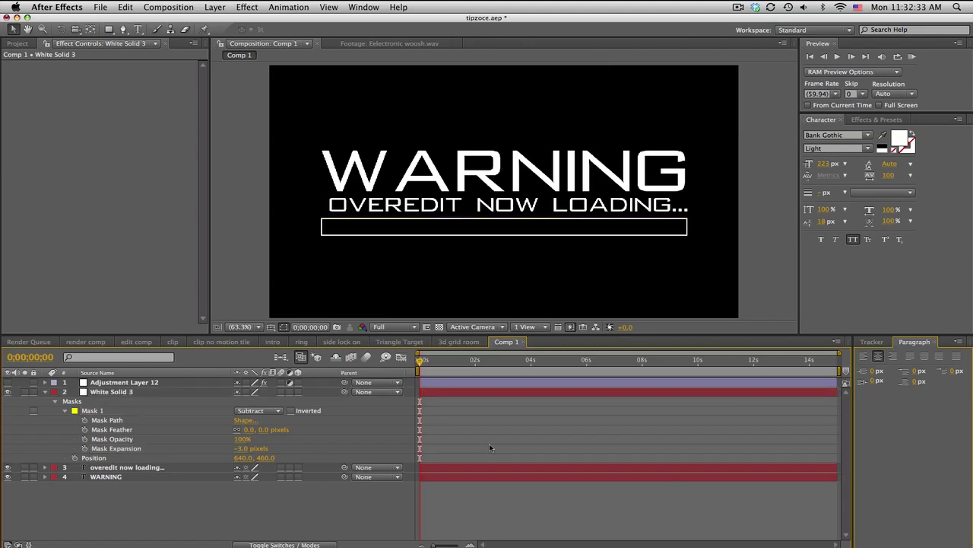
pyautogui.click(439, 326)
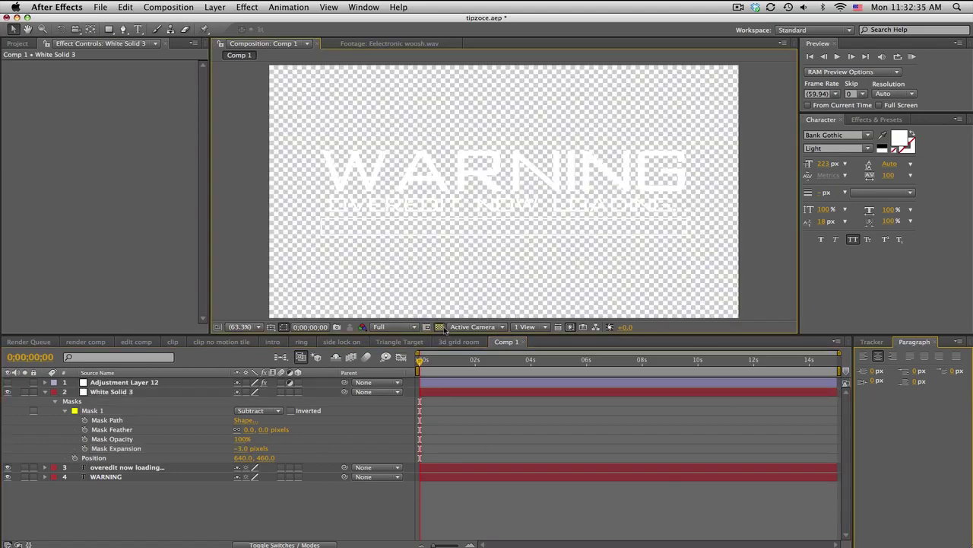
pyautogui.click(439, 326)
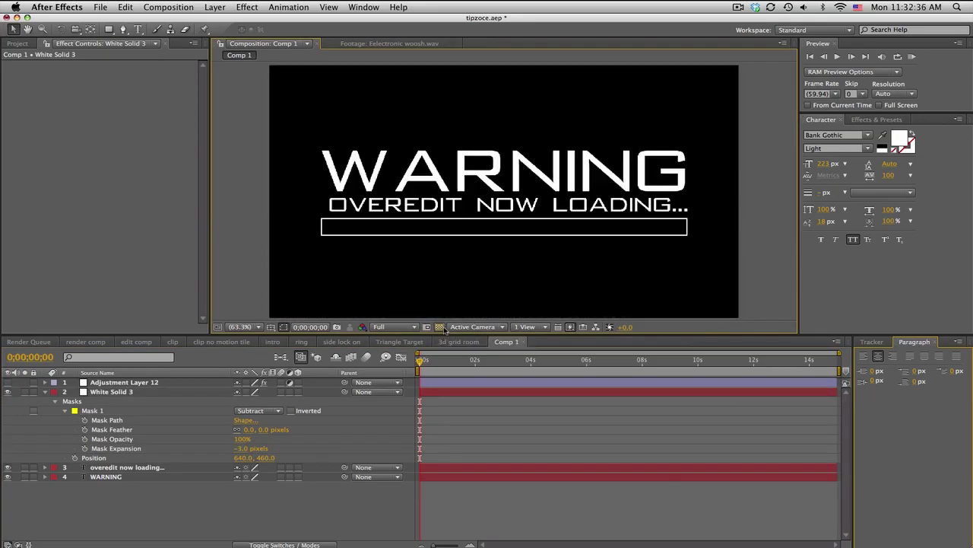
# Duplicate the outlined bar solid and set the copy's mask to Add with an expansion of -9 pixels.
pyautogui.click(176, 394)
pyautogui.press('super+d')
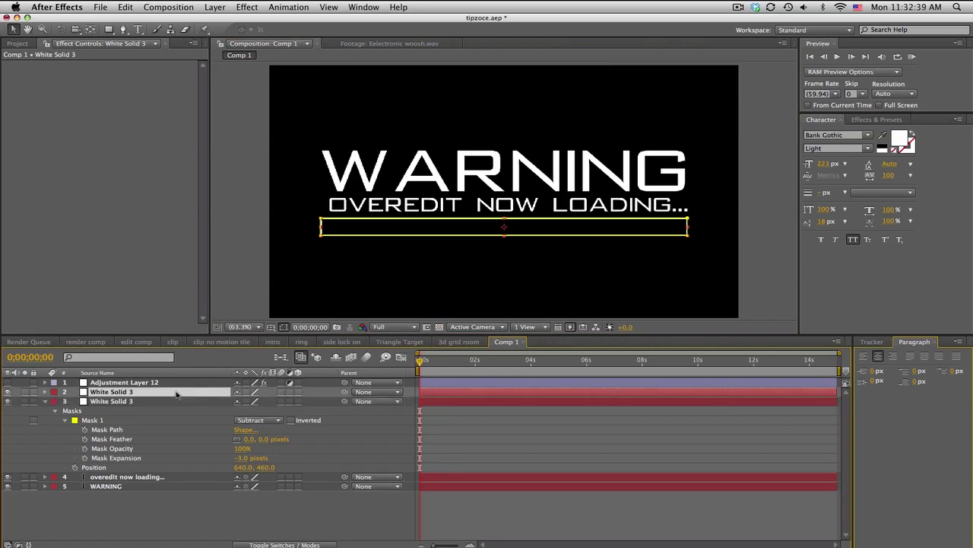
pyautogui.press('m')
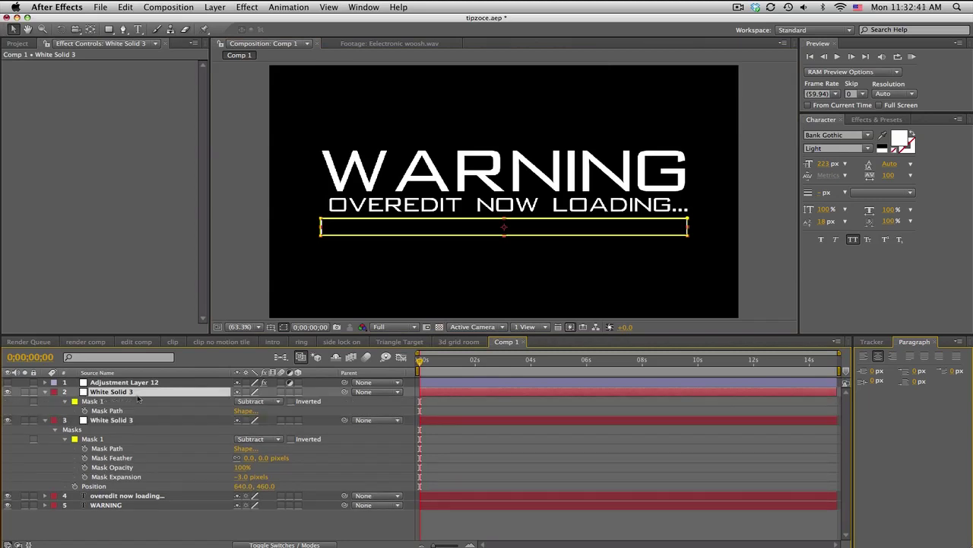
pyautogui.click(66, 403)
pyautogui.click(67, 404)
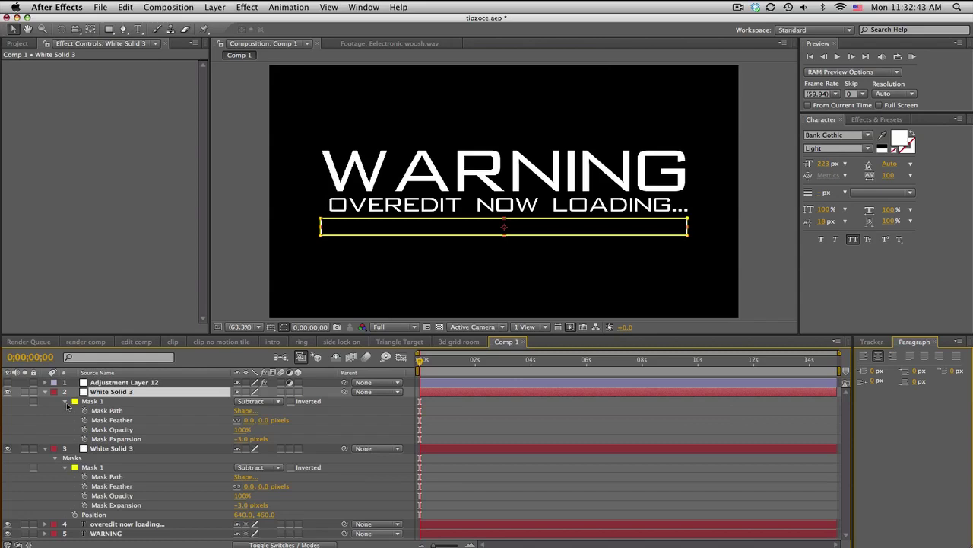
pyautogui.click(252, 403)
pyautogui.click(244, 392)
pyautogui.moveTo(244, 443); pyautogui.dragTo(269, 442)
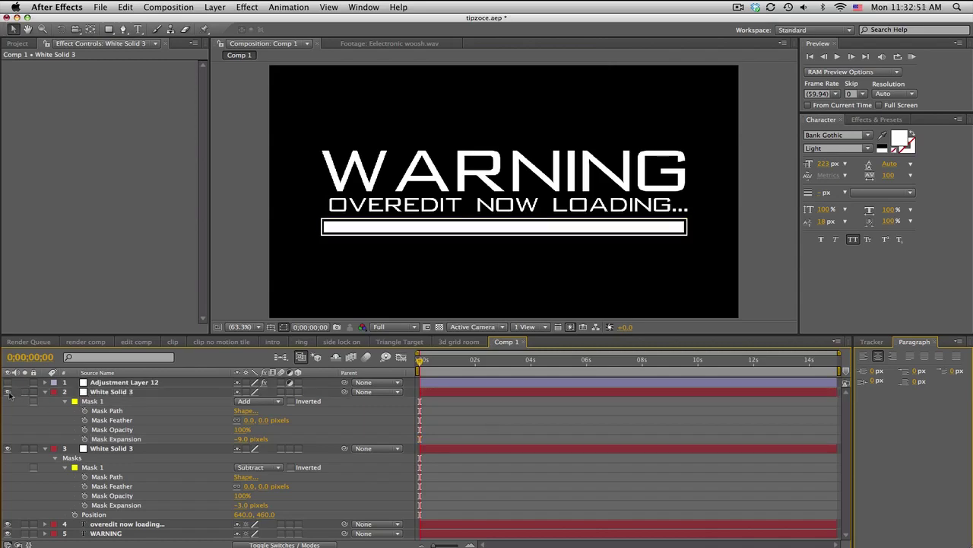
# Play part of the intro composition to examine its segmented loading bar, and return to Comp 1.
pyautogui.click(287, 342)
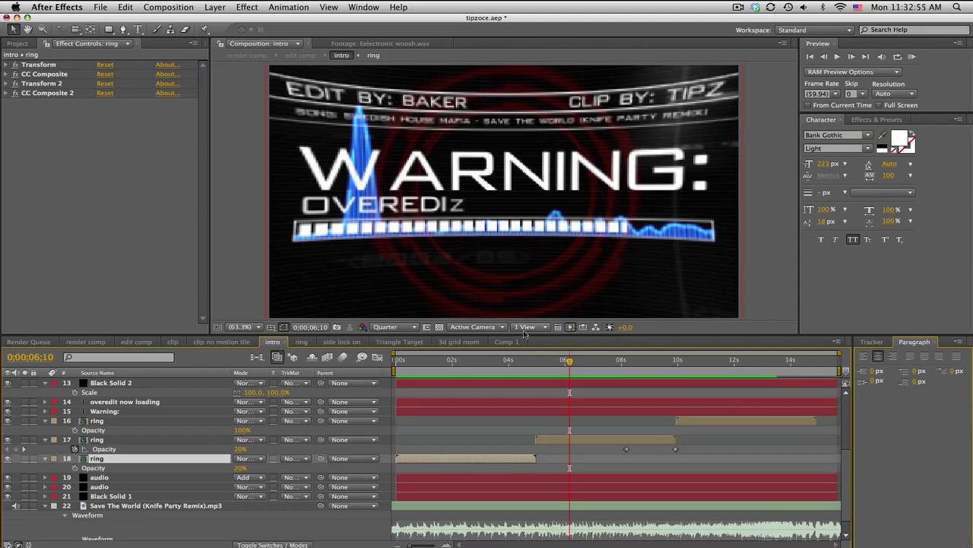
pyautogui.moveTo(527, 359); pyautogui.dragTo(492, 361)
pyautogui.press('space')
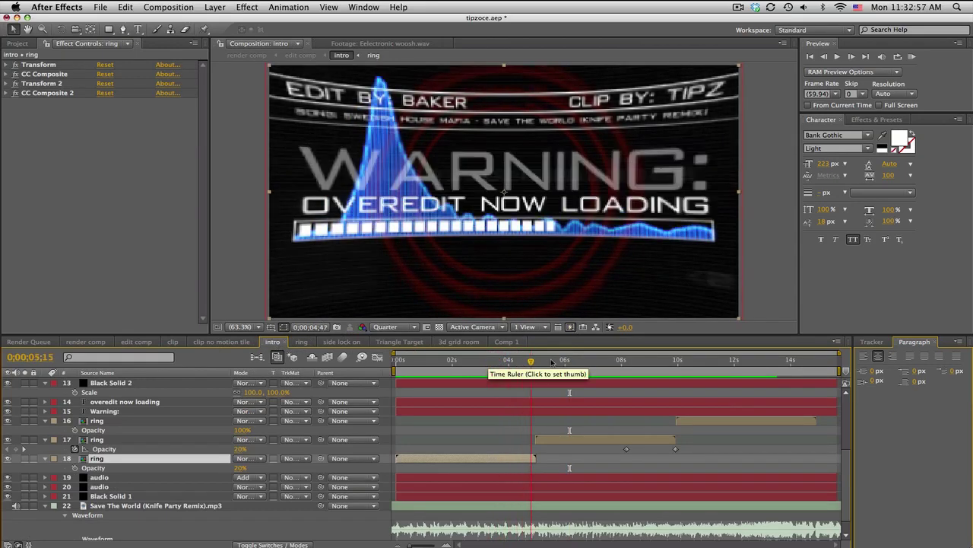
pyautogui.click(506, 342)
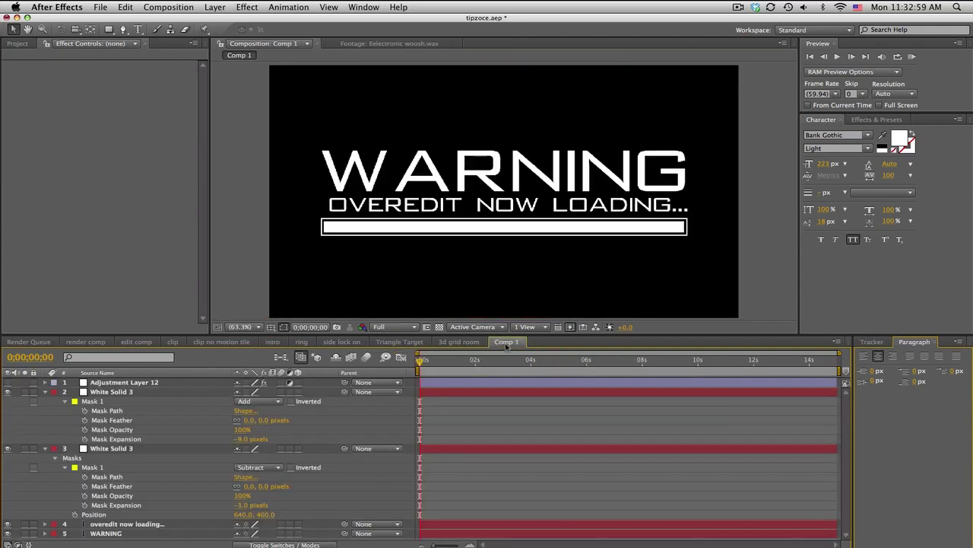
# Collapse both solids' properties and duplicate the upper solid that fills the bar.
pyautogui.click(45, 392)
pyautogui.click(46, 402)
pyautogui.click(130, 391)
pyautogui.click(131, 401)
pyautogui.click(128, 392)
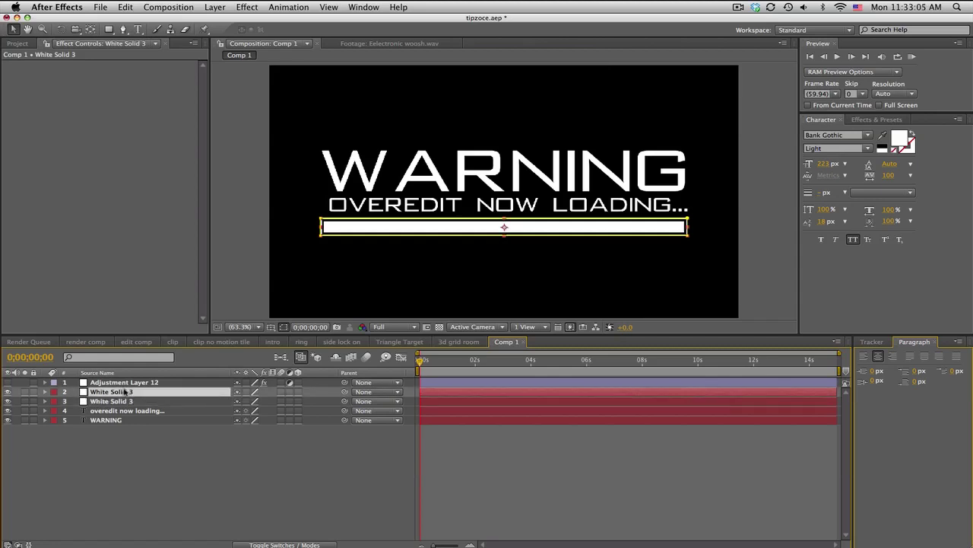
pyautogui.hotkey('ctrl', 'd')
# Rename the three solids, from lowest to highest, "outer bar", "inner bar" and "matte".
pyautogui.click(128, 410)
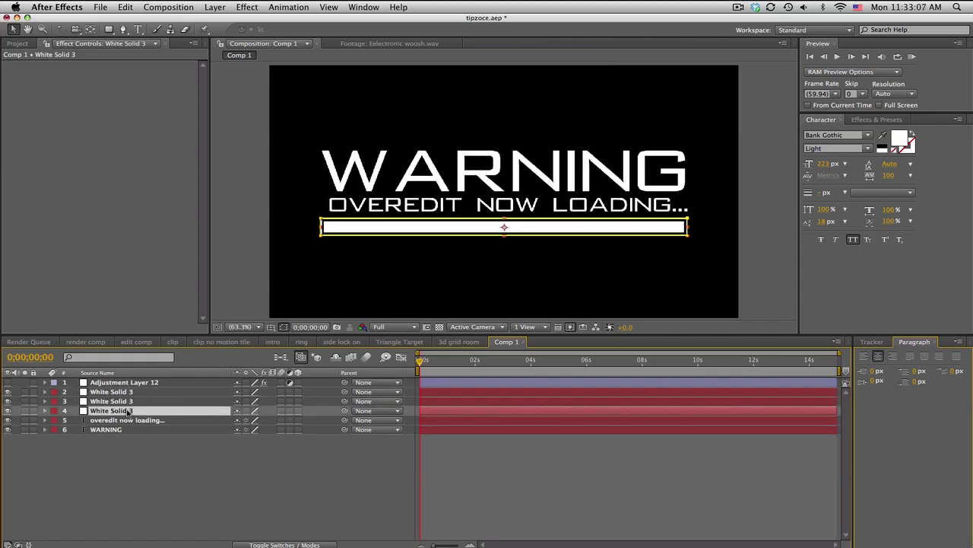
pyautogui.press('Return')
pyautogui.write('outer bar')
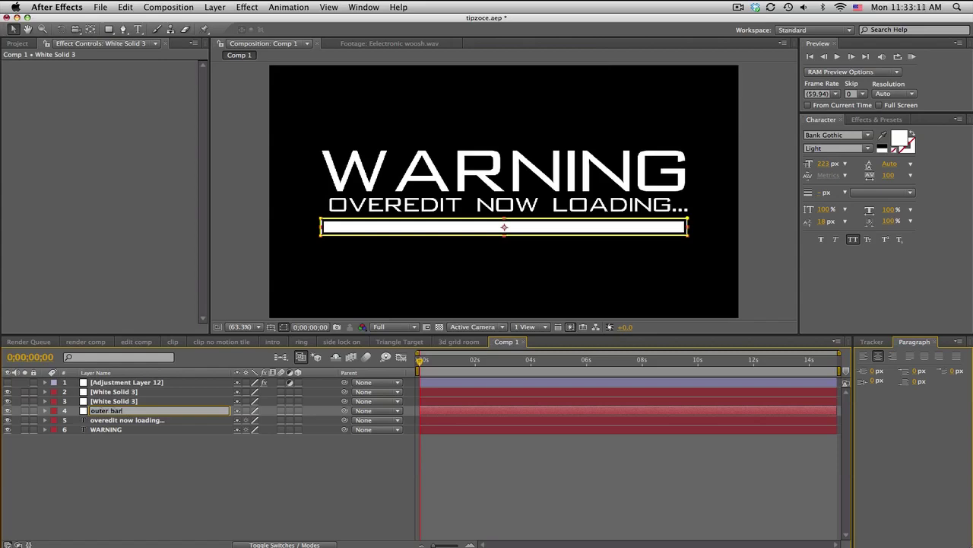
pyautogui.press('Return')
pyautogui.click(187, 401)
pyautogui.press('Return')
pyautogui.write('inner')
pyautogui.press('Return')
pyautogui.click(213, 393)
pyautogui.press('Return')
pyautogui.write('matte')
pyautogui.press('Return')
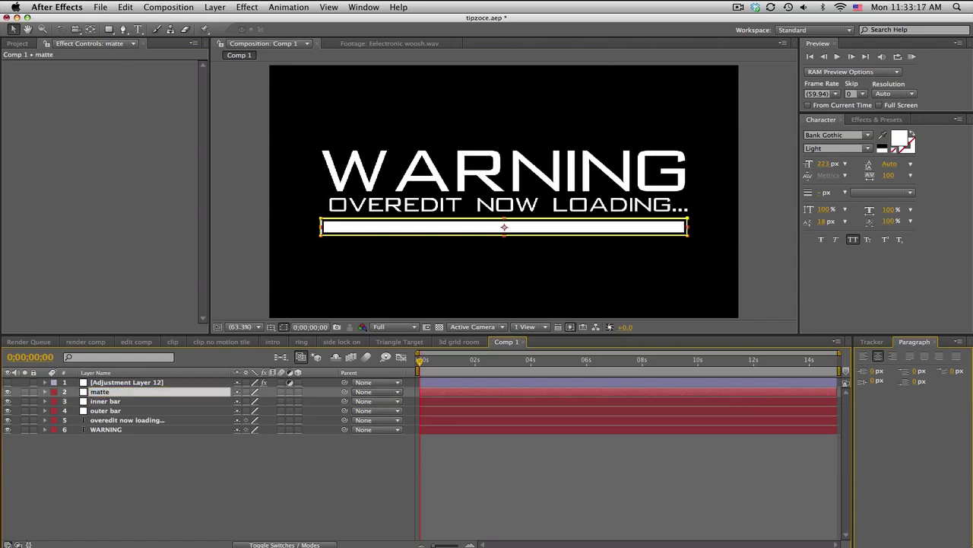
# Find the Grid effect and apply it to the matte layer.
pyautogui.click(876, 119)
pyautogui.write('cc lens')
pyautogui.write('gri')
pyautogui.write('d')
pyautogui.moveTo(836, 312); pyautogui.dragTo(152, 392)
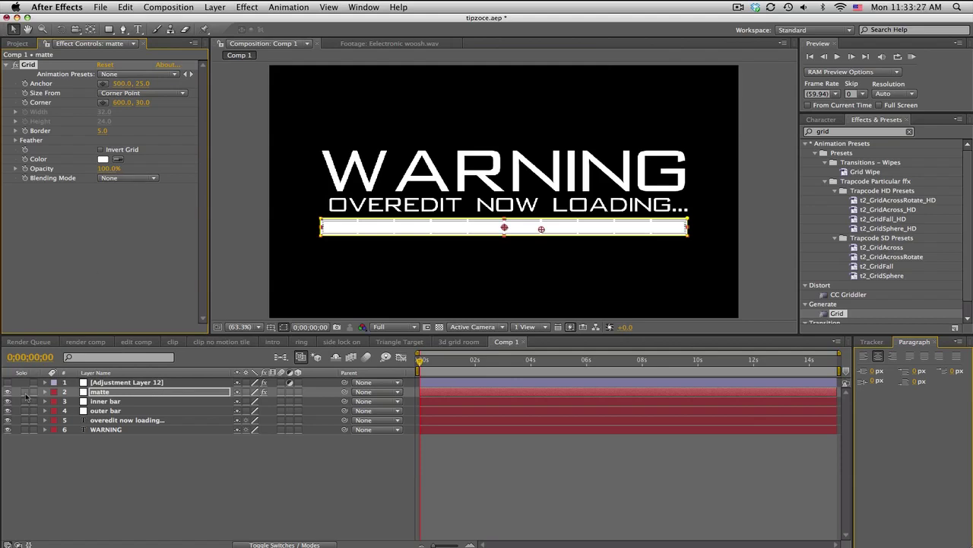
# Solo the matte layer, set the grid's Size From to Width & Height Sliders, and turn solo off.
pyautogui.click(25, 392)
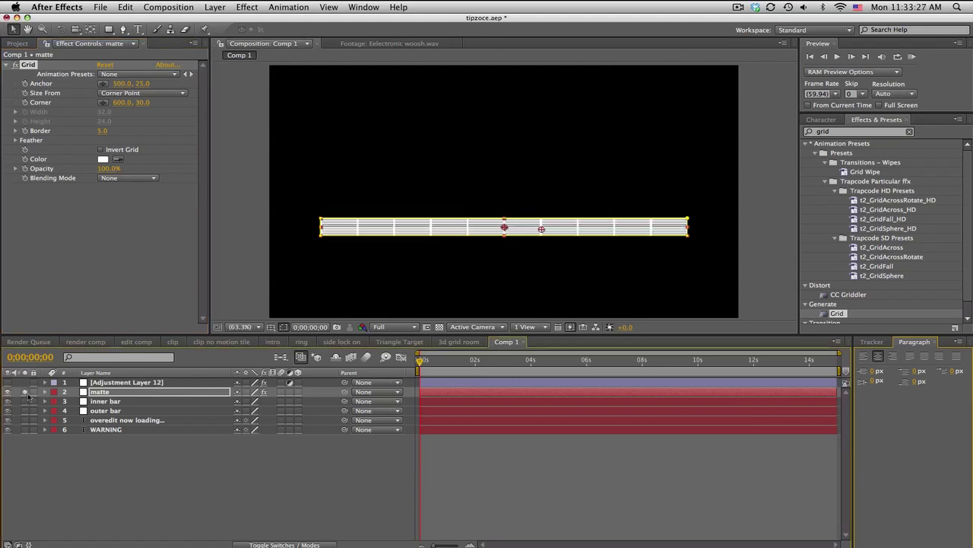
pyautogui.click(134, 93)
pyautogui.click(131, 109)
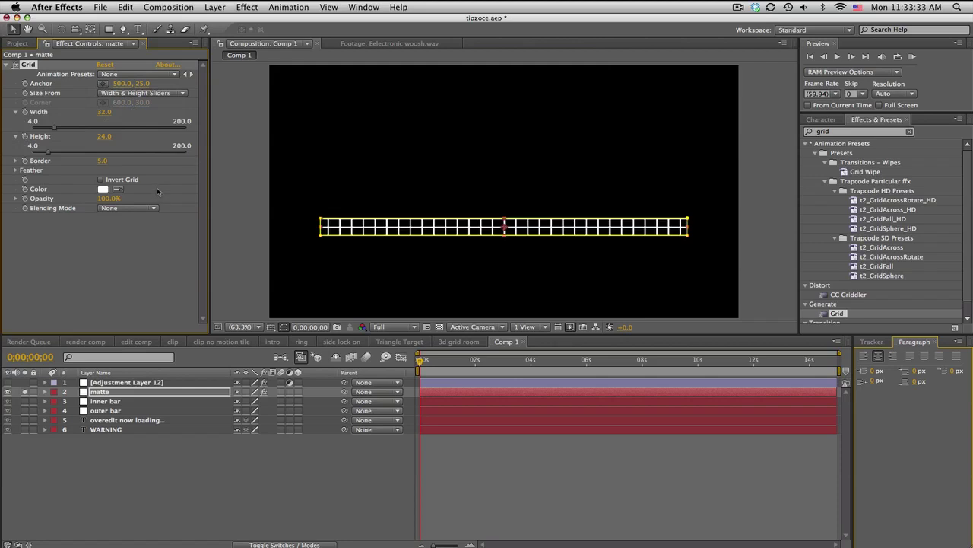
pyautogui.click(25, 391)
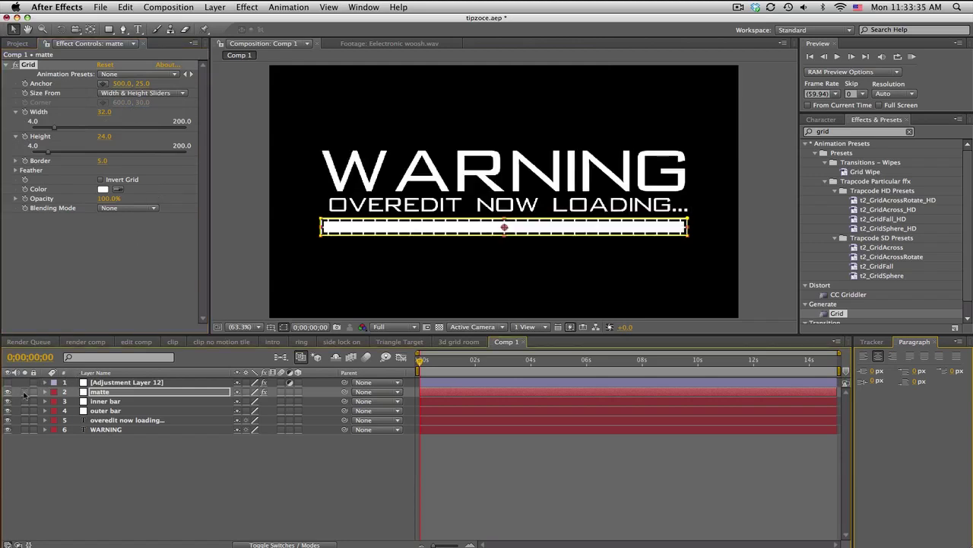
# Show the track matte options and set the inner bar to Alpha Inverted Matte "matte".
pyautogui.click(319, 544)
pyautogui.click(287, 401)
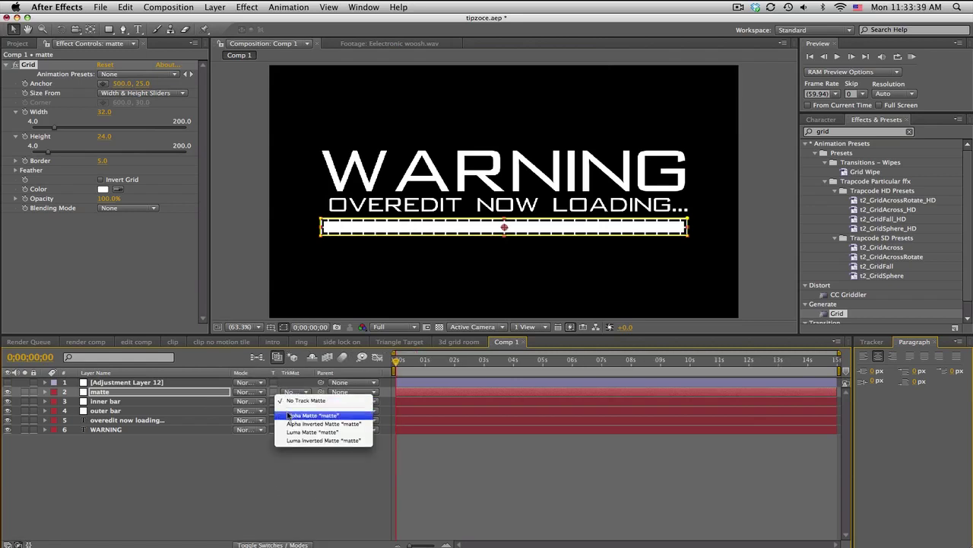
pyautogui.click(358, 352)
pyautogui.click(292, 402)
pyautogui.click(300, 401)
pyautogui.click(276, 469)
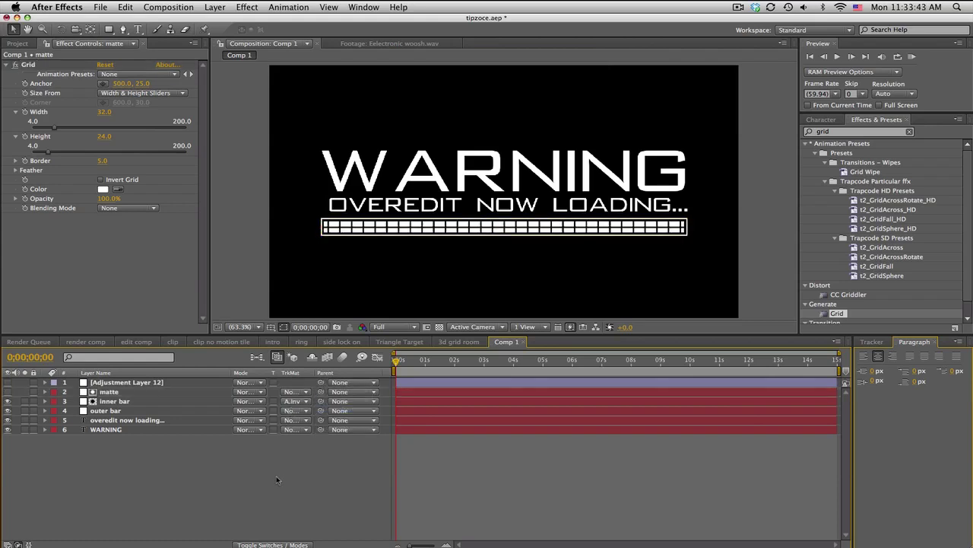
# Set the matte grid's height to 83 and shift its anchor so the bar shows a single row of evenly placed segments.
pyautogui.click(164, 391)
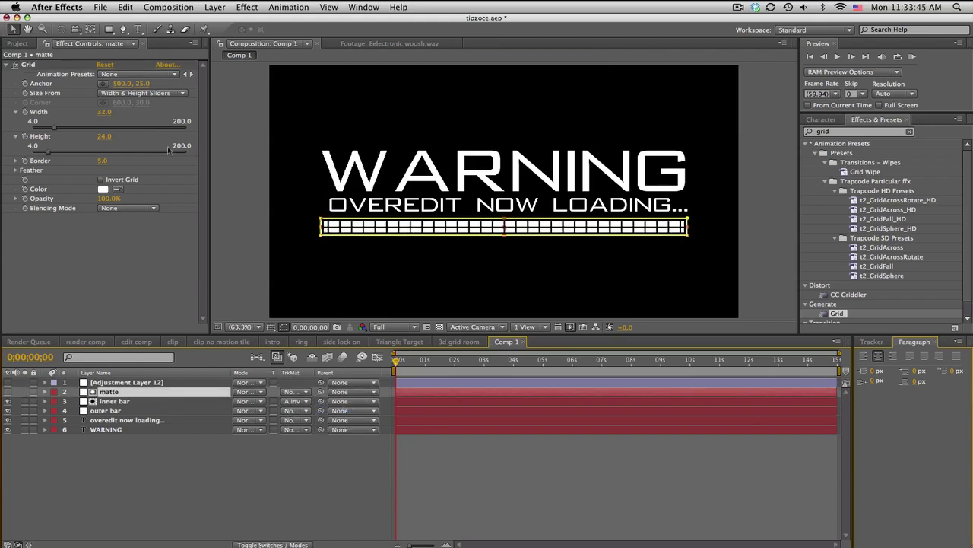
pyautogui.moveTo(102, 135); pyautogui.dragTo(112, 136)
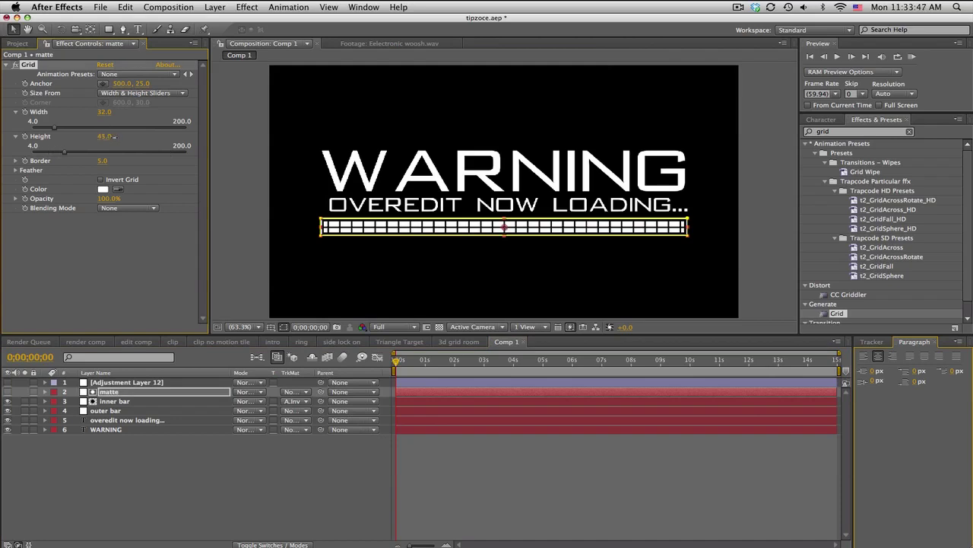
pyautogui.moveTo(143, 84)
pyautogui.mouseDown()
pyautogui.moveTo(165, 86)
pyautogui.moveTo(126, 84)
pyautogui.mouseUp()
pyautogui.click(410, 448)
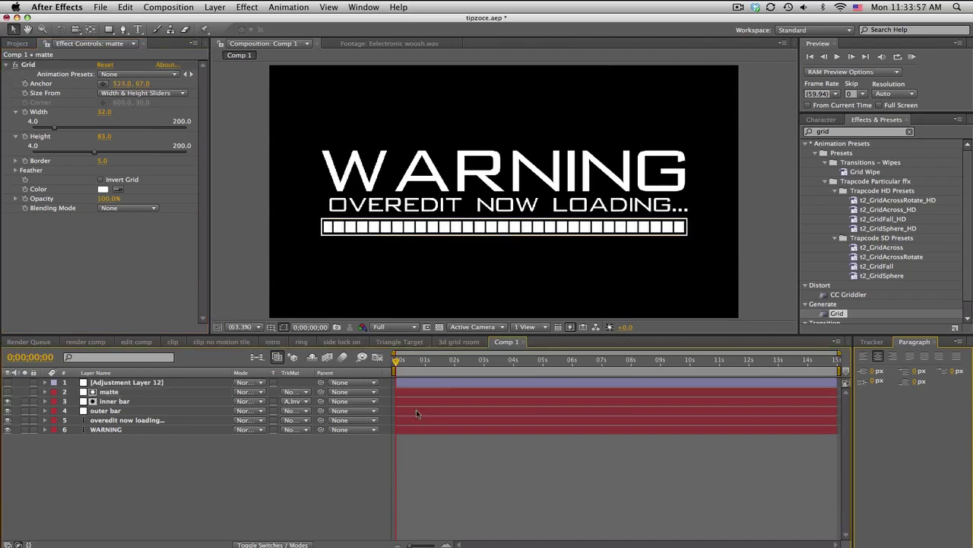
pyautogui.click(439, 327)
pyautogui.click(439, 327)
# Find the Linear Wipe transition effect and apply it to the inner bar layer.
pyautogui.click(148, 393)
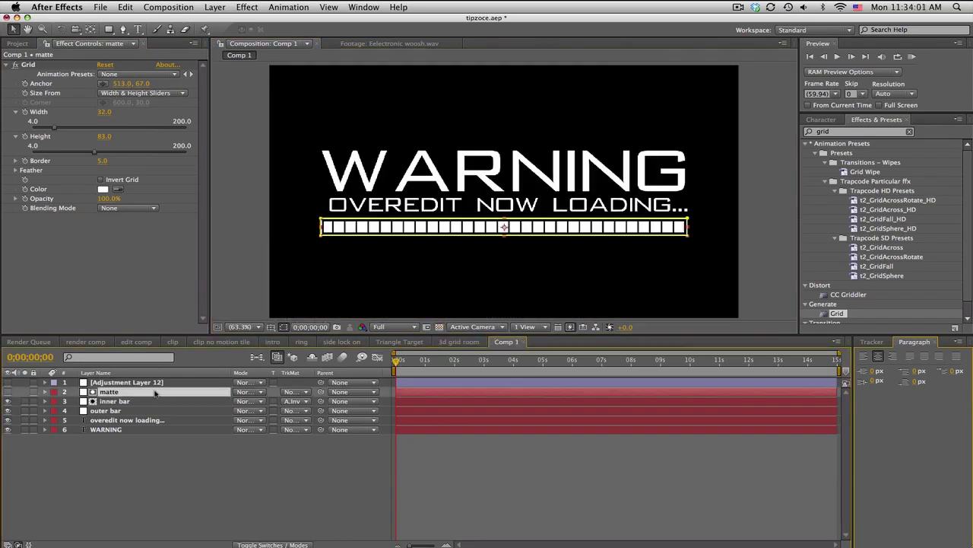
pyautogui.moveTo(396, 360)
pyautogui.mouseDown()
pyautogui.moveTo(567, 360)
pyautogui.moveTo(397, 361)
pyautogui.mouseUp()
pyautogui.moveTo(849, 134); pyautogui.dragTo(745, 133)
pyautogui.write('linear')
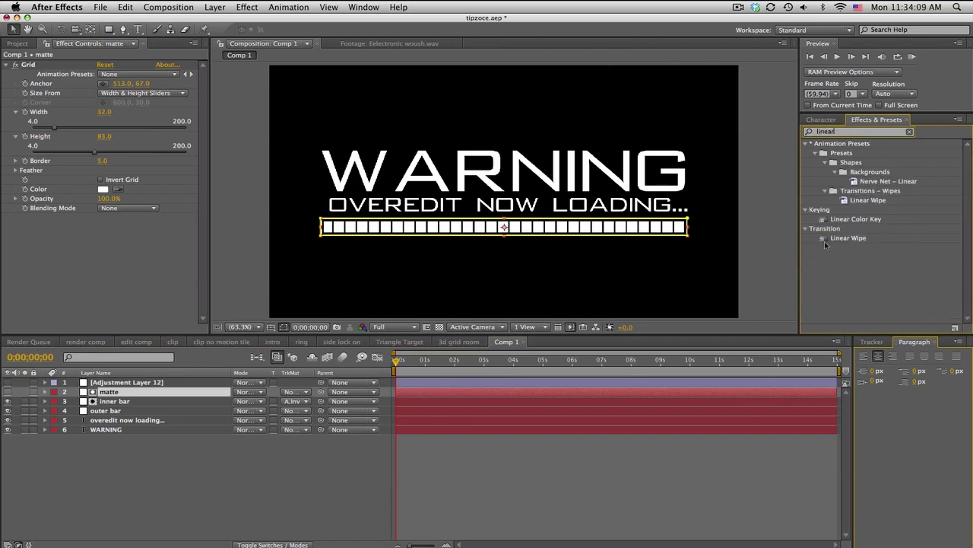
pyautogui.moveTo(843, 240); pyautogui.dragTo(168, 401)
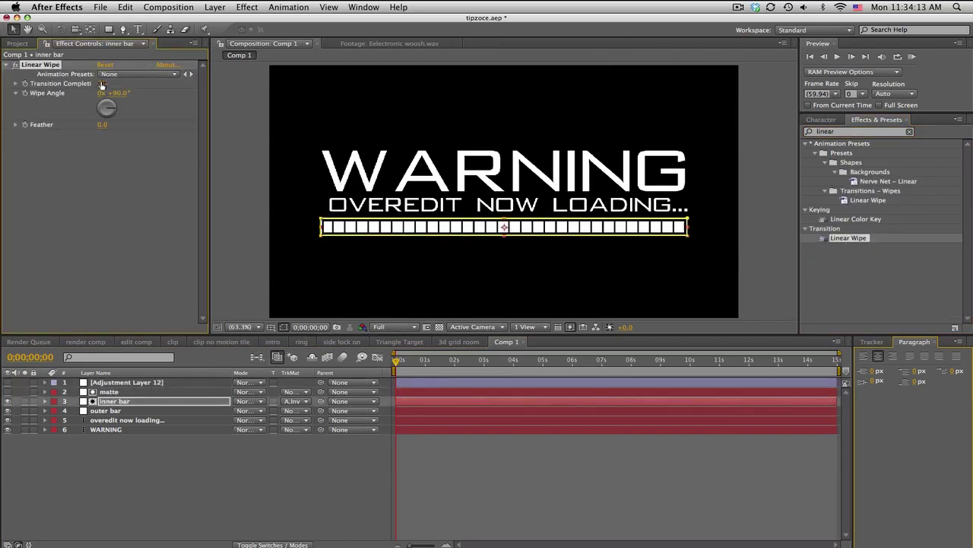
# Raise the inner bar's wipe completion to check its direction and set the wipe angle to -90°.
pyautogui.moveTo(99, 85); pyautogui.dragTo(115, 84)
pyautogui.click(121, 92)
pyautogui.write('-90')
pyautogui.press('Return')
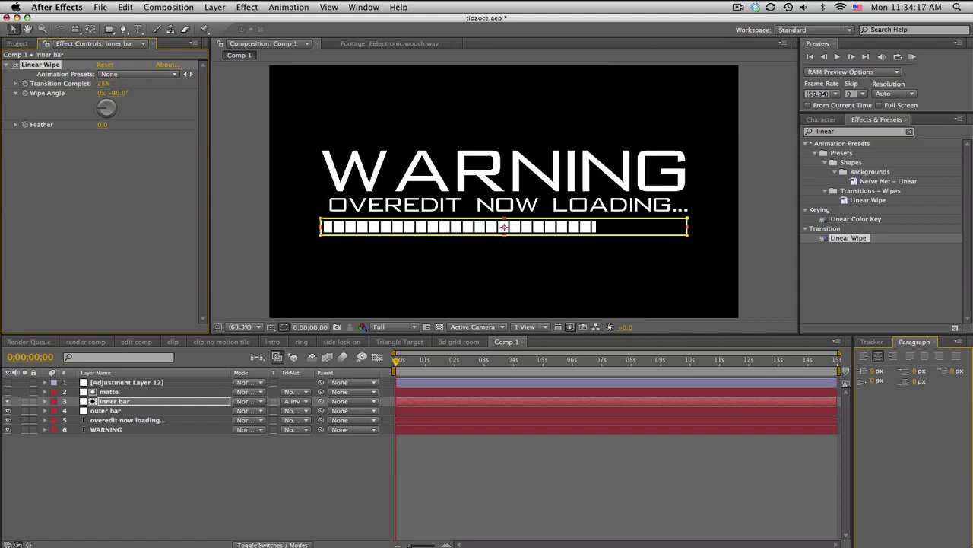
# Keyframe the inner bar's Transition Completion from 100% at the start to 0% at 0;00;06;59, and scrub through the fill.
pyautogui.moveTo(100, 84); pyautogui.dragTo(145, 83)
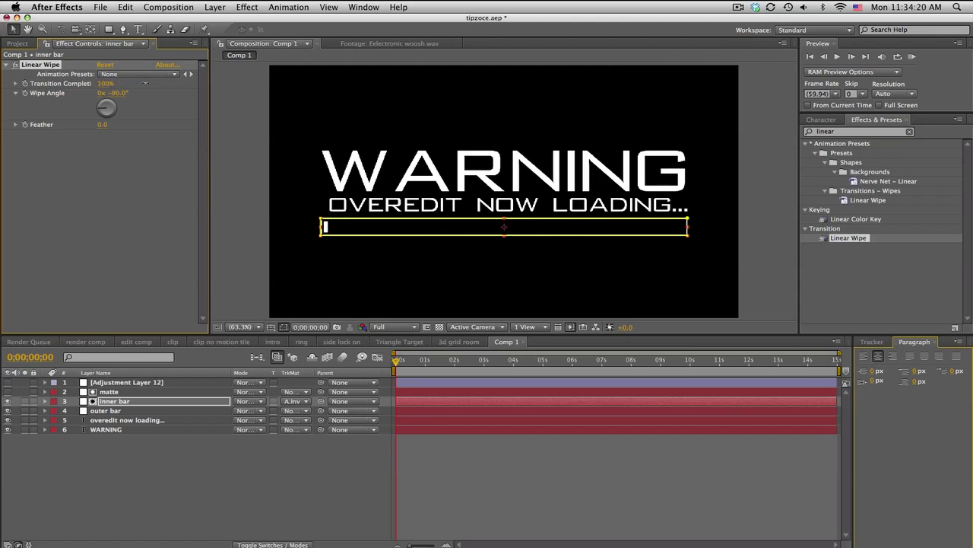
pyautogui.click(25, 83)
pyautogui.moveTo(472, 363); pyautogui.dragTo(601, 363)
pyautogui.moveTo(106, 84); pyautogui.dragTo(48, 90)
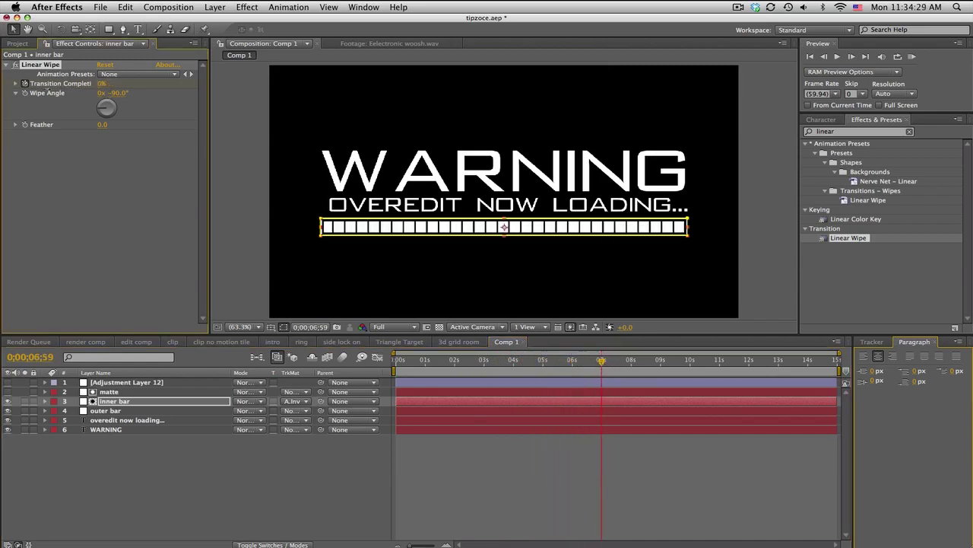
pyautogui.moveTo(408, 363); pyautogui.dragTo(560, 362)
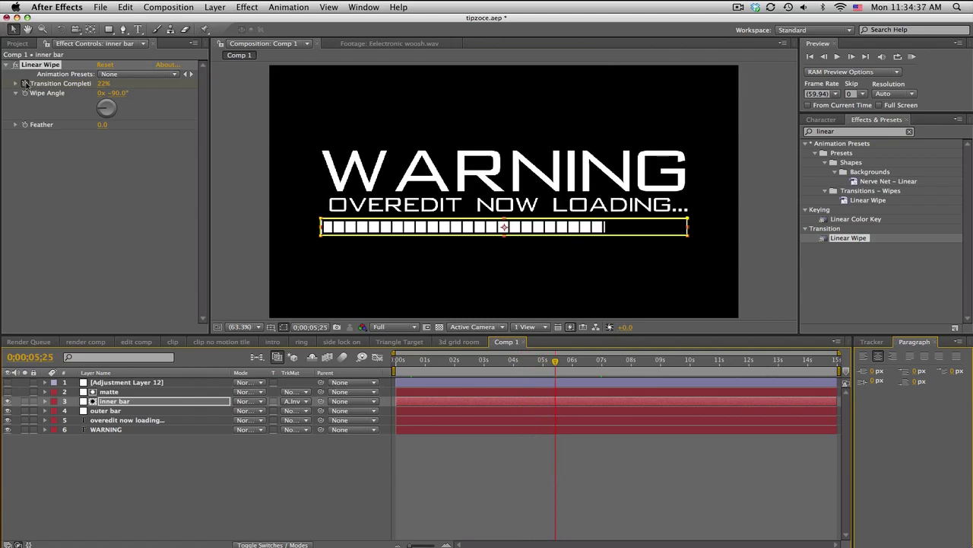
# Add the expression wiggle(1,25) to the inner bar's Transition Completion and scrub through the animation.
pyautogui.keyDown('alt'); pyautogui.click(25, 84); pyautogui.keyUp('alt')
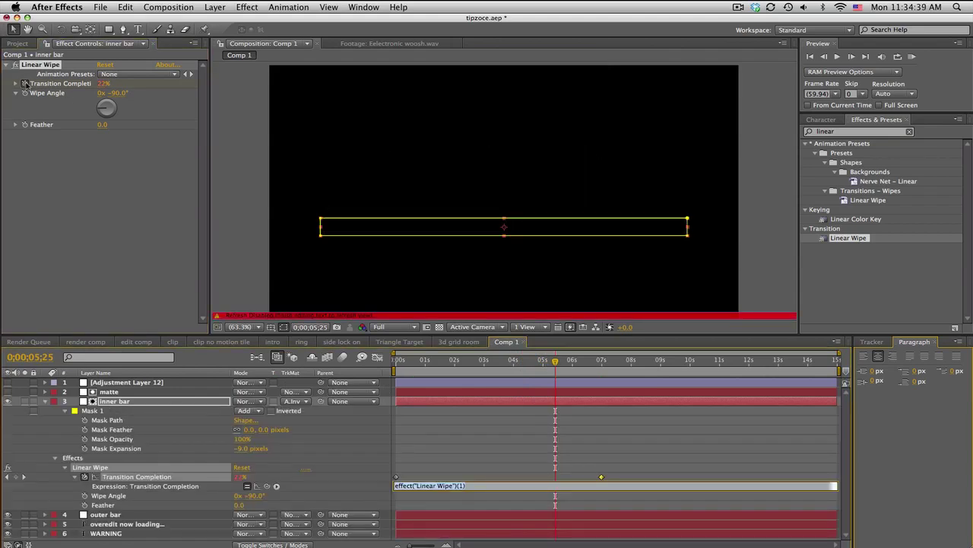
pyautogui.write('wiggle(1,25')
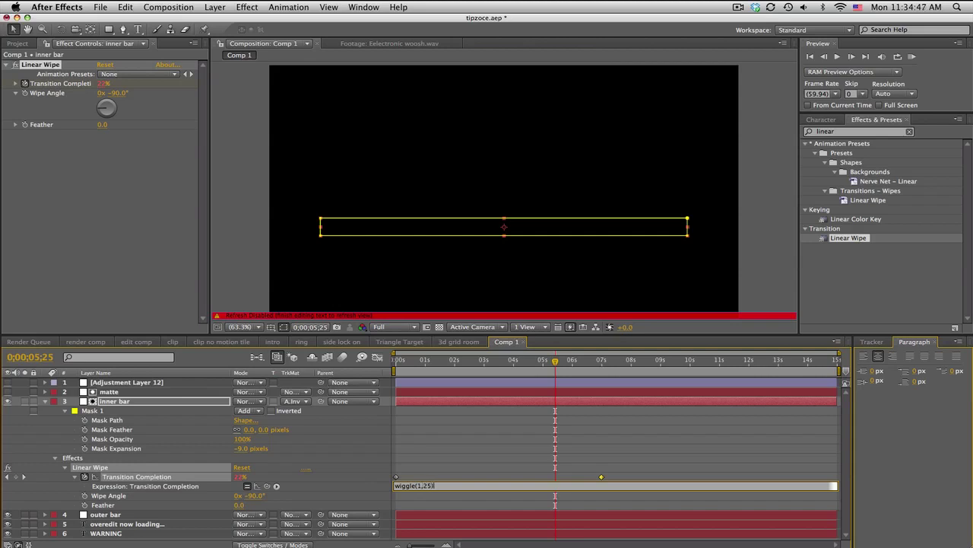
pyautogui.click(484, 429)
pyautogui.moveTo(419, 364); pyautogui.dragTo(578, 360)
# Change the Transition Completion expression to wiggle(1,10), scrub through the result and collapse the inner bar layer.
pyautogui.click(432, 485)
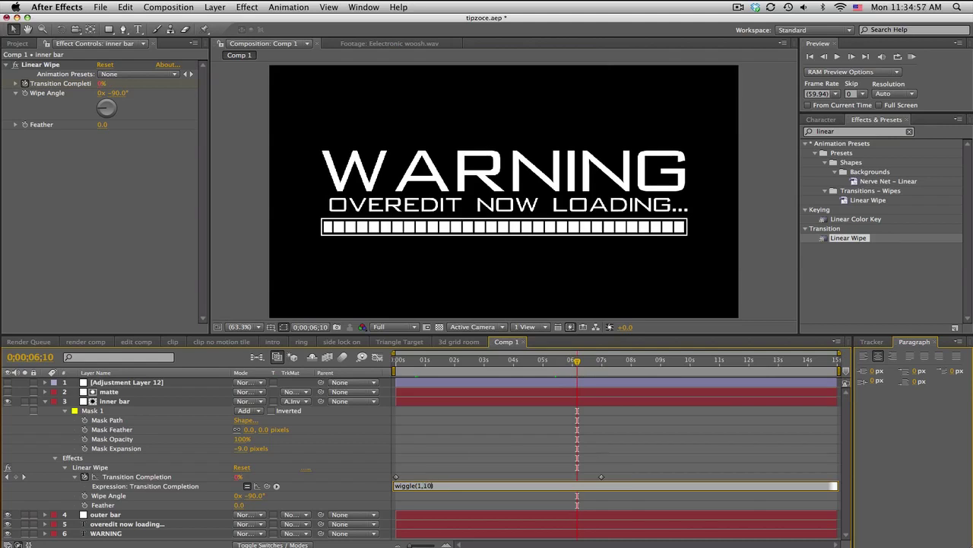
pyautogui.click(420, 438)
pyautogui.moveTo(407, 363); pyautogui.dragTo(635, 362)
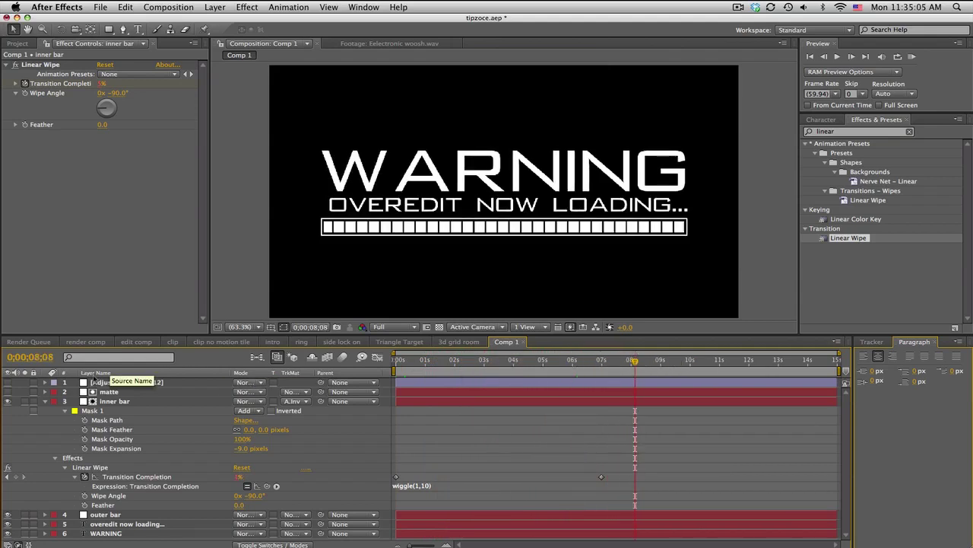
pyautogui.click(45, 401)
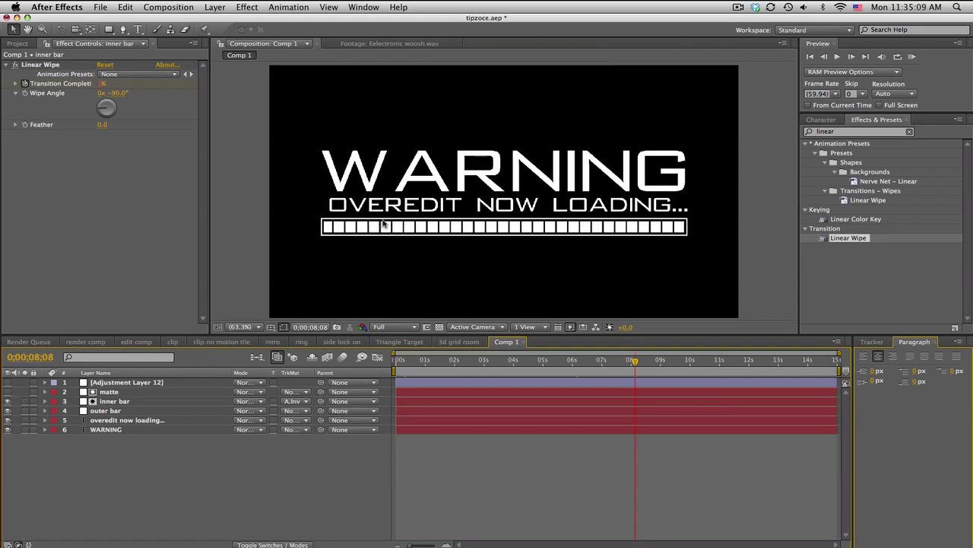
# Find the Decoder Fade In text preset and apply it to the "overedit now loading..." layer at 0;00;00;14.
pyautogui.doubleClick(841, 131)
pyautogui.write('ded')
pyautogui.write('o')
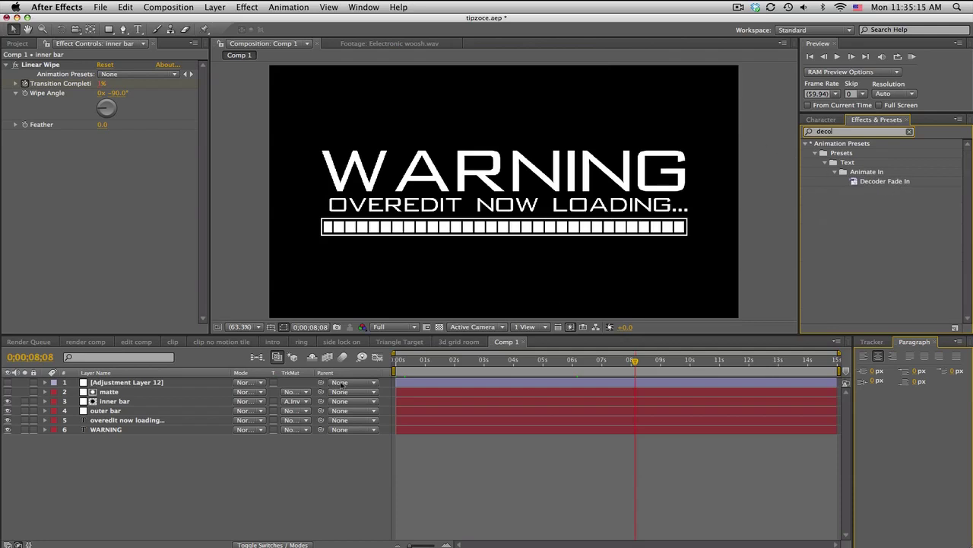
pyautogui.click(402, 360)
pyautogui.click(175, 420)
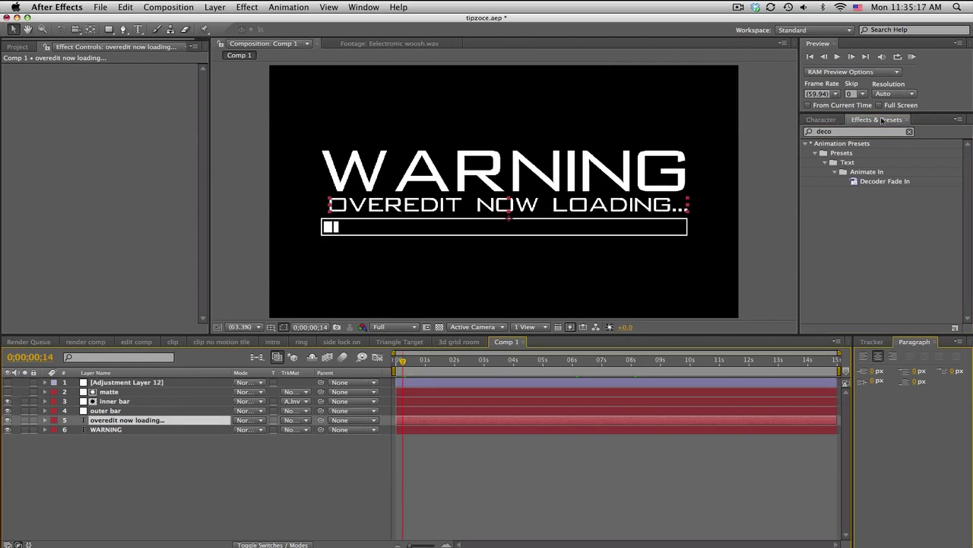
pyautogui.moveTo(885, 181); pyautogui.dragTo(188, 420)
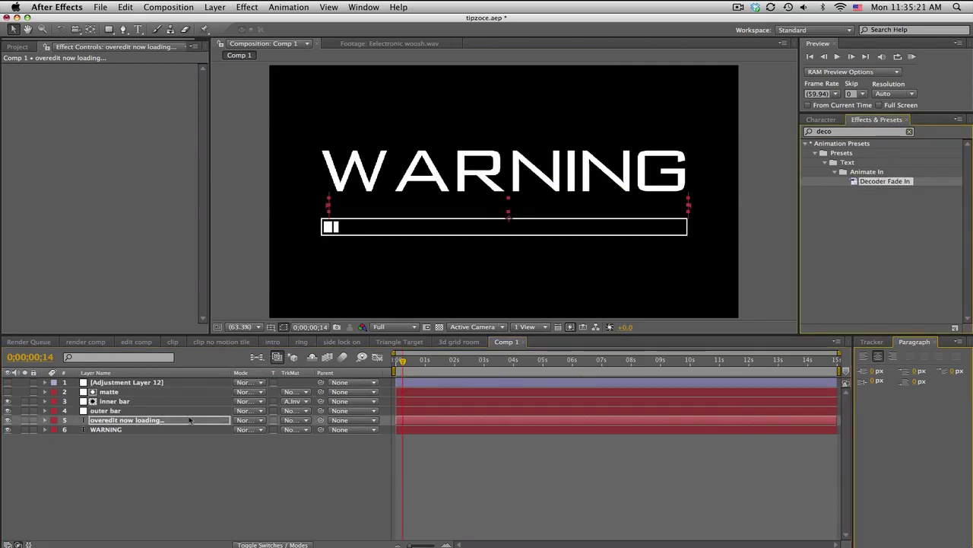
# Reveal the loading text's keyframes and move the second Start keyframe earlier, to about 2.5 seconds.
pyautogui.press('u')
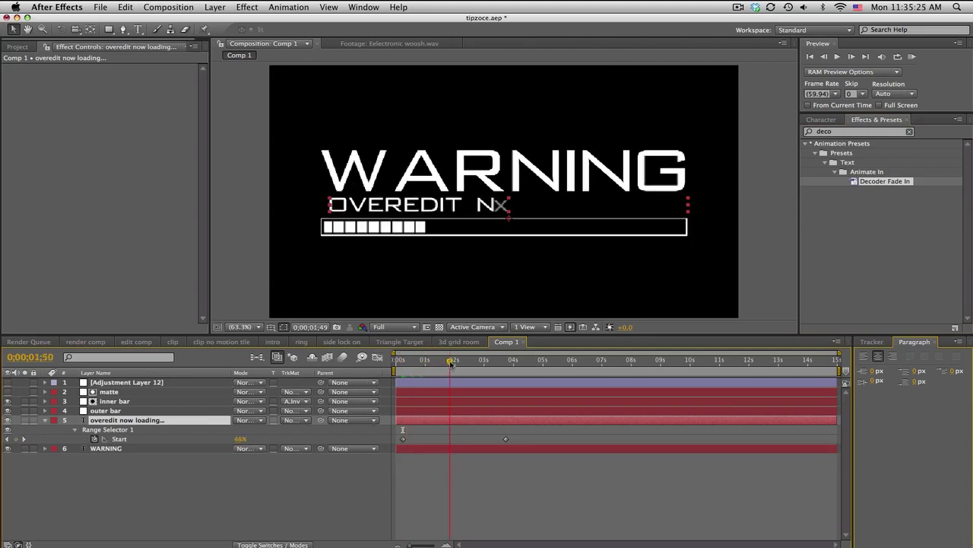
pyautogui.moveTo(506, 439); pyautogui.dragTo(468, 439)
pyautogui.click(406, 366)
# Copy both Start keyframes of the loading text and paste them at 0;00;02;56.
pyautogui.moveTo(405, 366); pyautogui.dragTo(483, 366)
pyautogui.moveTo(475, 443); pyautogui.dragTo(395, 431)
pyautogui.press('super+c')
pyautogui.press('super+v')
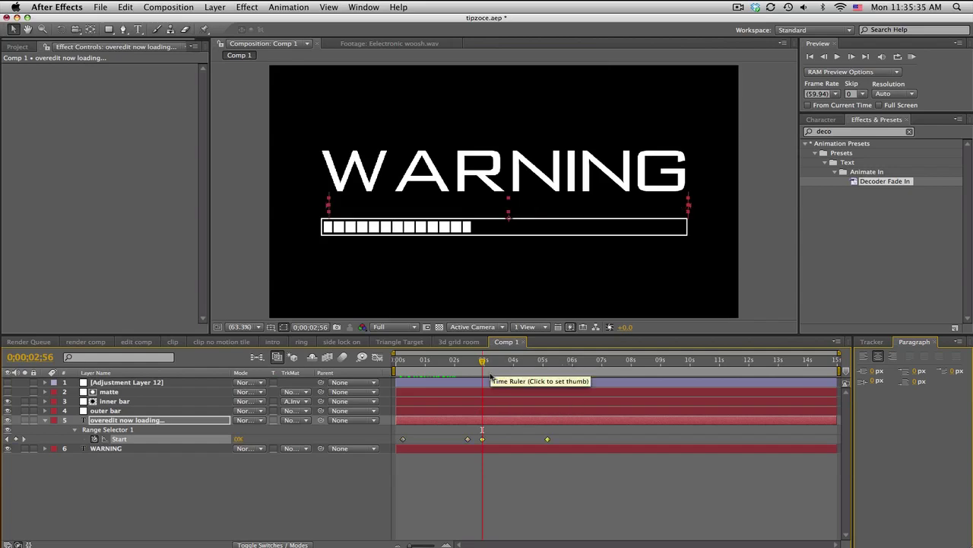
# At 0;00;02;55, just before the pasted keyframes, raise the Start value so the loading text is fully revealed.
pyautogui.click(471, 362)
pyautogui.moveTo(472, 362); pyautogui.dragTo(516, 362)
pyautogui.press('=')
pyautogui.press('=')
pyautogui.click(532, 441)
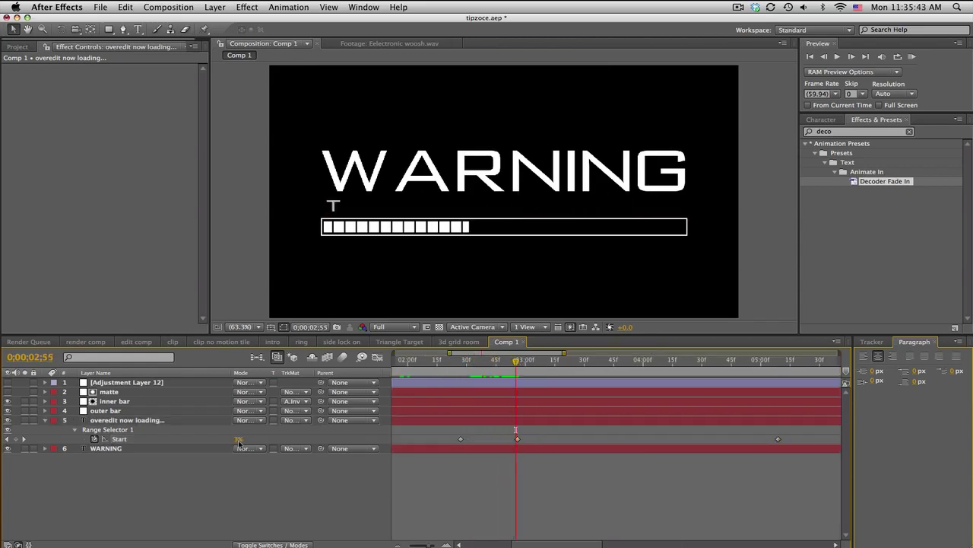
pyautogui.moveTo(237, 445); pyautogui.dragTo(312, 445)
pyautogui.press('-')
pyautogui.press('-')
# Keyframe a third text reveal with Start at 100% at 0;00;05;37, 0% one frame on and fully revealed at 0;00;07;43, and scrub through it.
pyautogui.moveTo(408, 363); pyautogui.dragTo(566, 360)
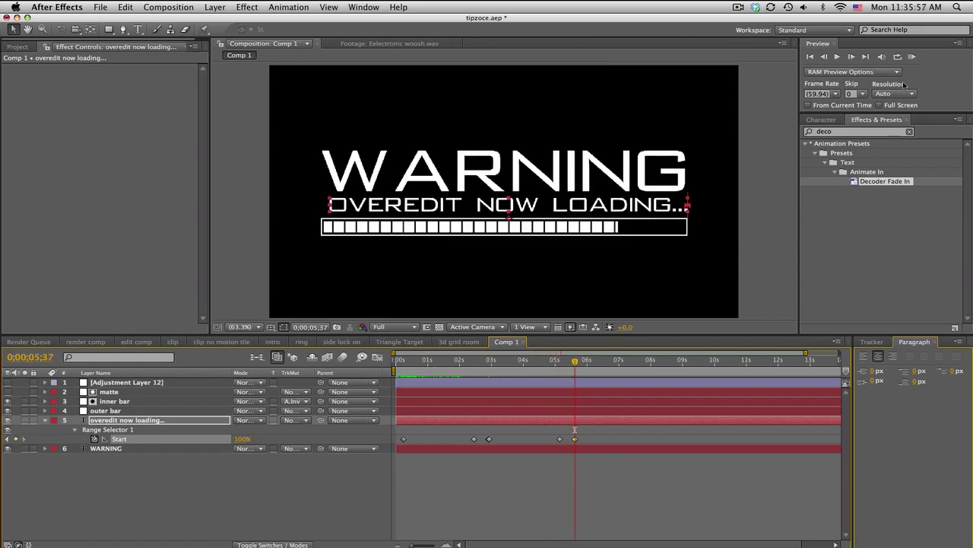
pyautogui.click(851, 56)
pyautogui.moveTo(241, 441); pyautogui.dragTo(124, 443)
pyautogui.click(642, 359)
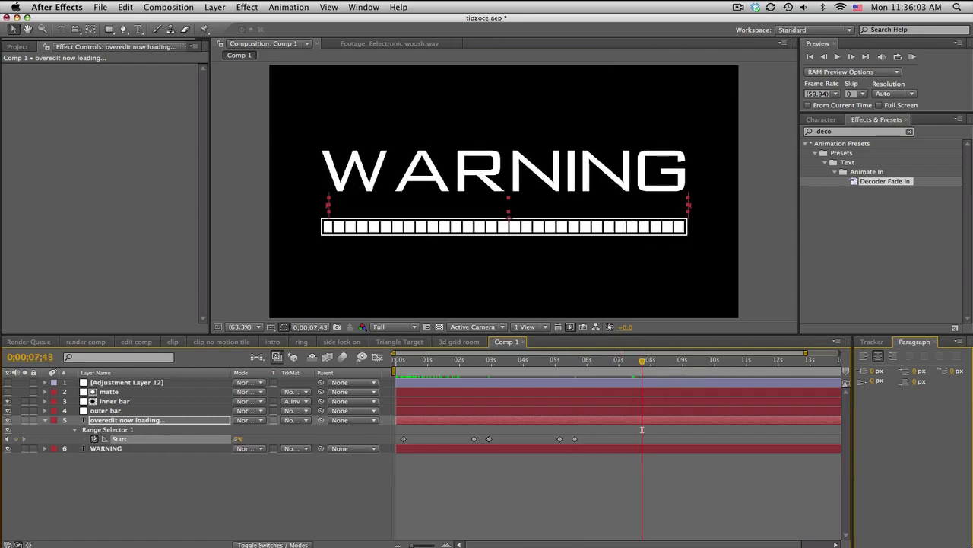
pyautogui.moveTo(237, 441); pyautogui.dragTo(323, 441)
pyautogui.click(381, 432)
pyautogui.click(401, 360)
pyautogui.moveTo(401, 360); pyautogui.dragTo(605, 352)
pyautogui.moveTo(458, 359); pyautogui.dragTo(449, 359)
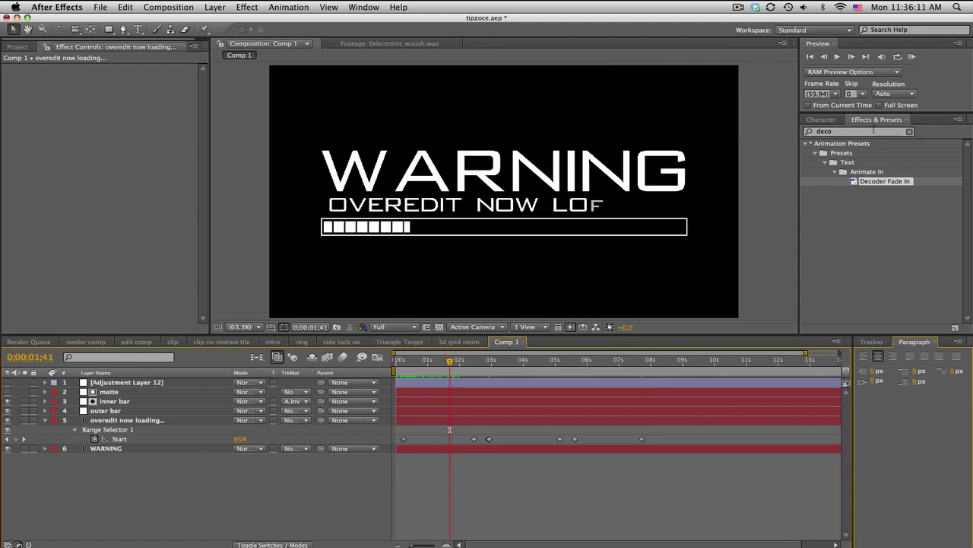
# Find the Syncronizer user preset and apply it to the WARNING text layer.
pyautogui.click(839, 132)
pyautogui.write('synd')
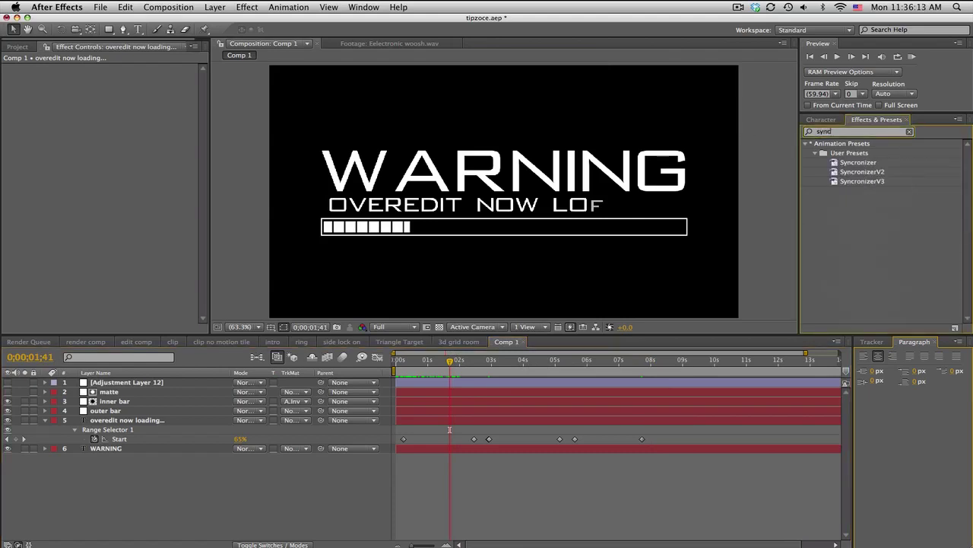
pyautogui.press('BackSpace')
pyautogui.write('c')
pyautogui.moveTo(851, 167); pyautogui.dragTo(183, 447)
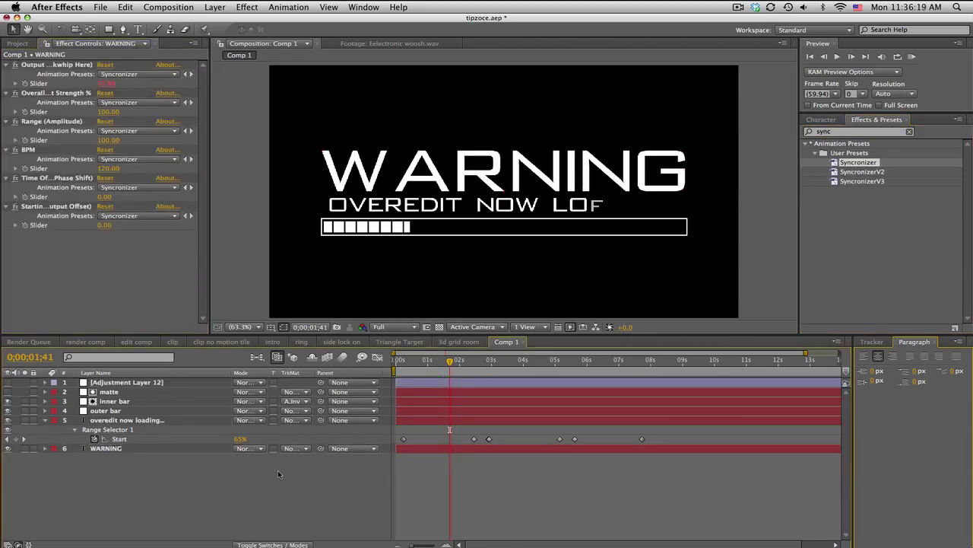
# Link the WARNING layer's opacity by expression to the Syncronizer Output slider, scrub through the flashing and collapse both text layers.
pyautogui.click(211, 448)
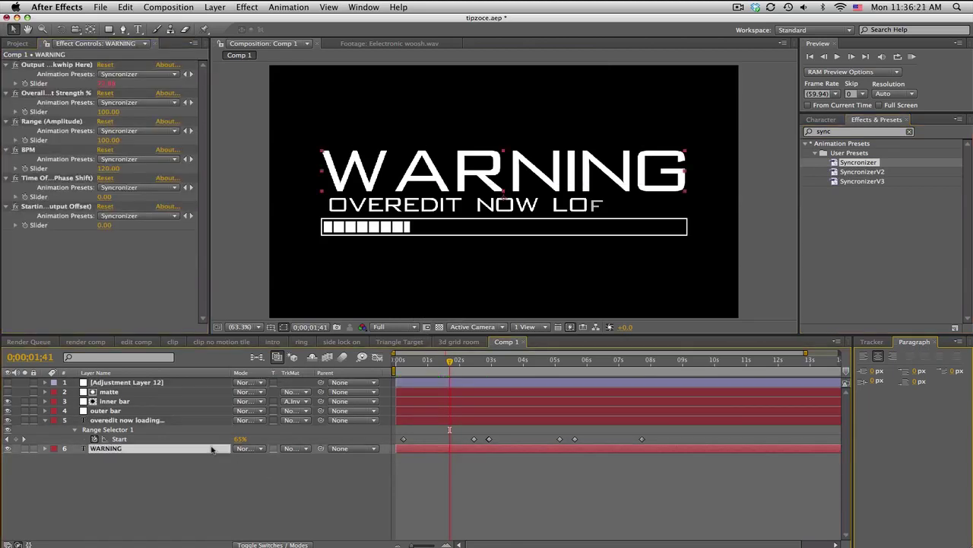
pyautogui.press('t')
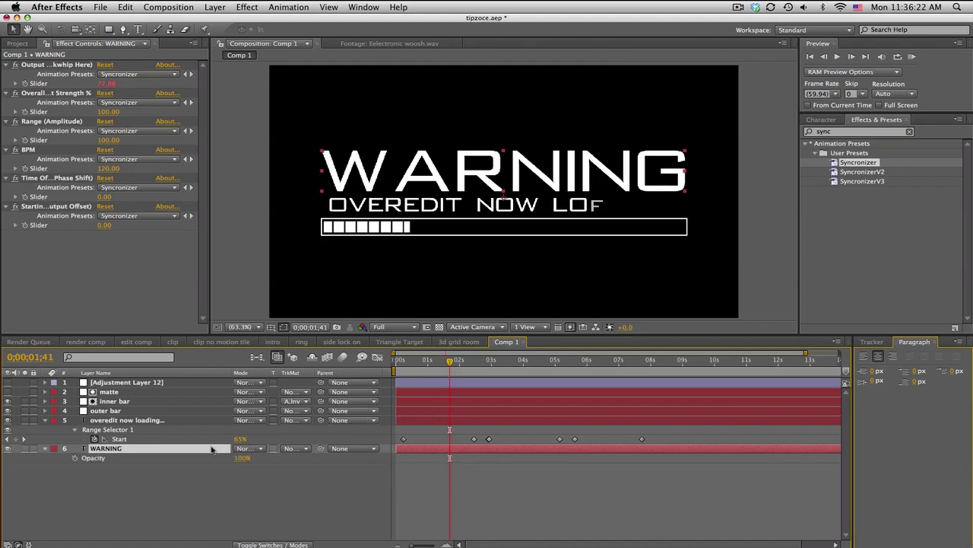
pyautogui.keyDown('alt'); pyautogui.click(75, 459); pyautogui.keyUp('alt')
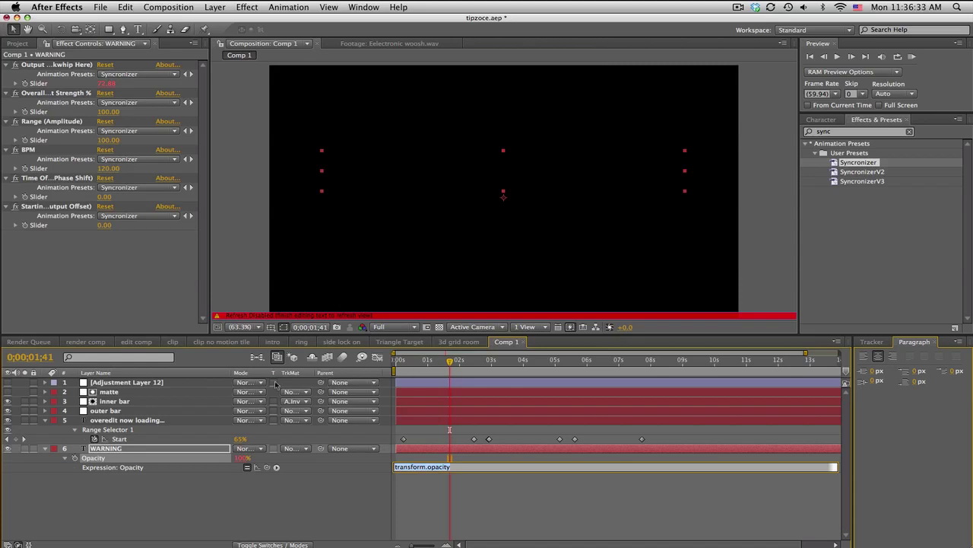
pyautogui.moveTo(266, 468); pyautogui.dragTo(43, 86)
pyautogui.moveTo(419, 363); pyautogui.dragTo(591, 359)
pyautogui.click(44, 448)
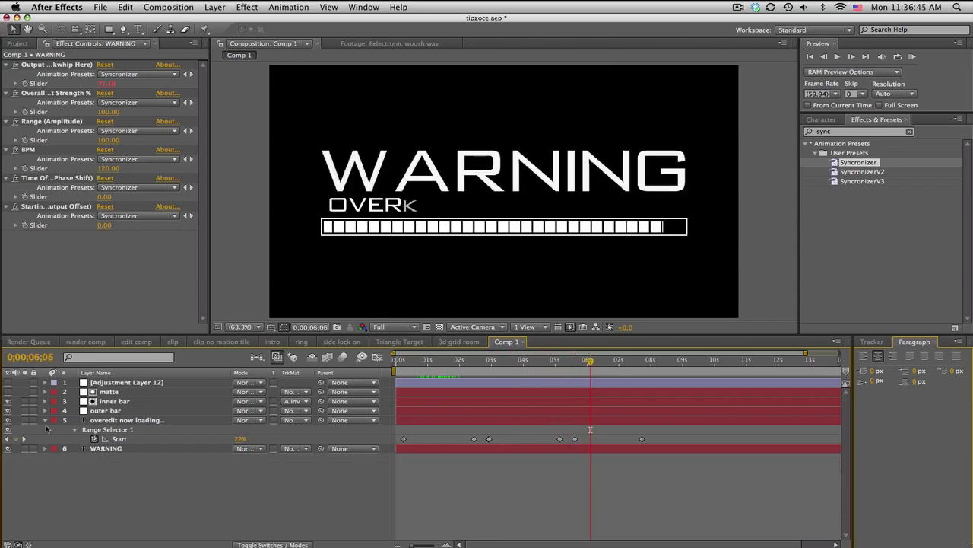
pyautogui.click(44, 420)
# Add "Save The World (Knife Party Remix).mp3" from the project as the lowest layer of Comp 1.
pyautogui.click(17, 44)
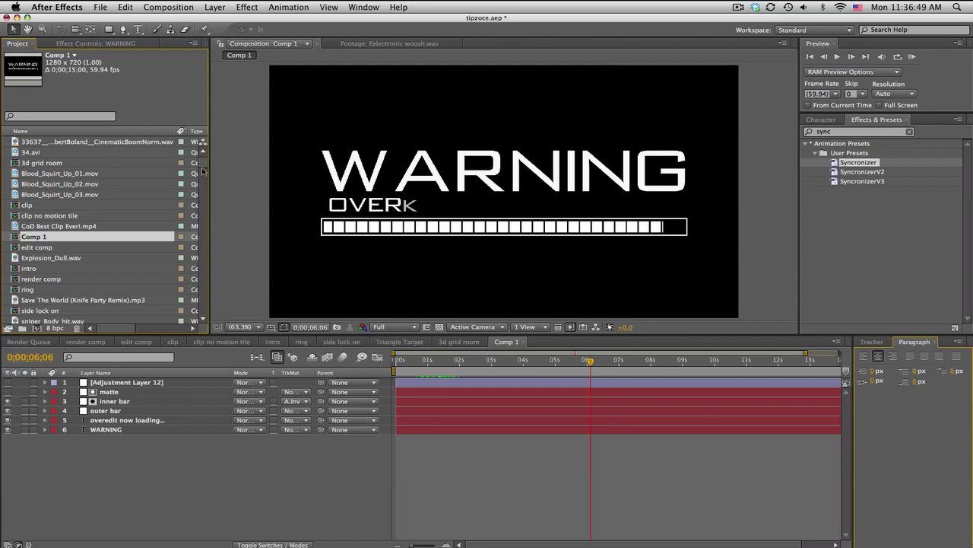
pyautogui.scroll(-3, 115, 202)
pyautogui.moveTo(104, 206); pyautogui.dragTo(152, 456)
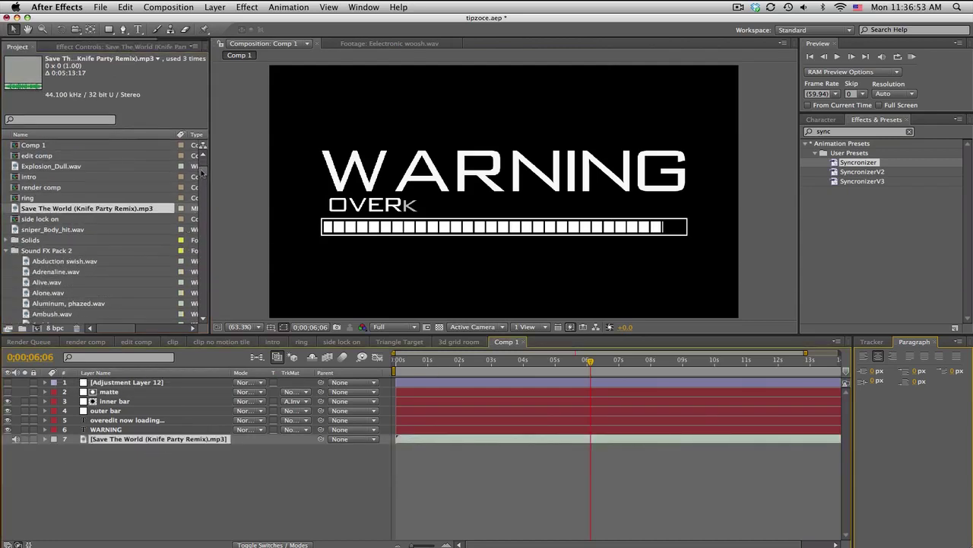
# Add 34.avi to Comp 1 directly below the adjustment layer and fit it to the composition's full size.
pyautogui.scroll(3, 202, 173)
pyautogui.click(30, 156)
pyautogui.moveTo(127, 386); pyautogui.dragTo(127, 387)
pyautogui.moveTo(411, 365); pyautogui.dragTo(533, 362)
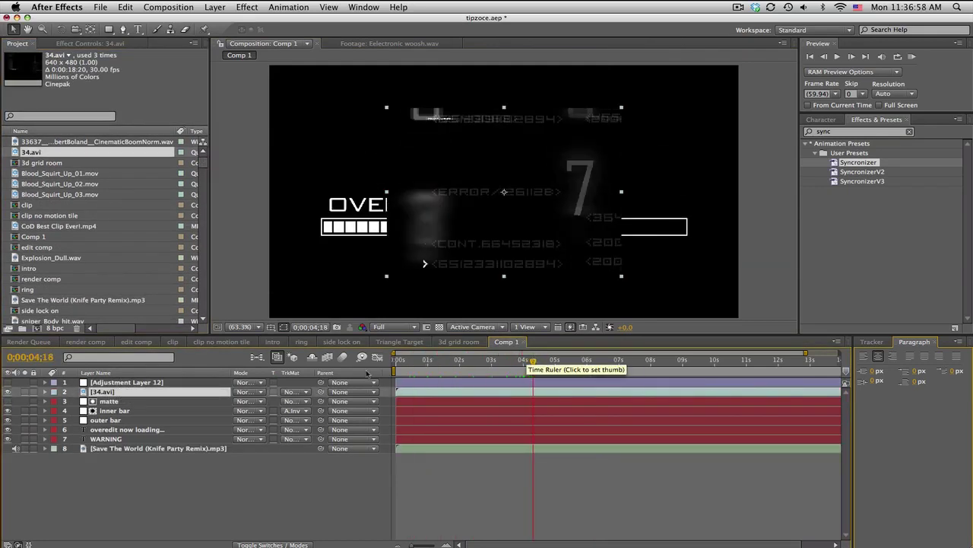
pyautogui.rightClick(159, 395)
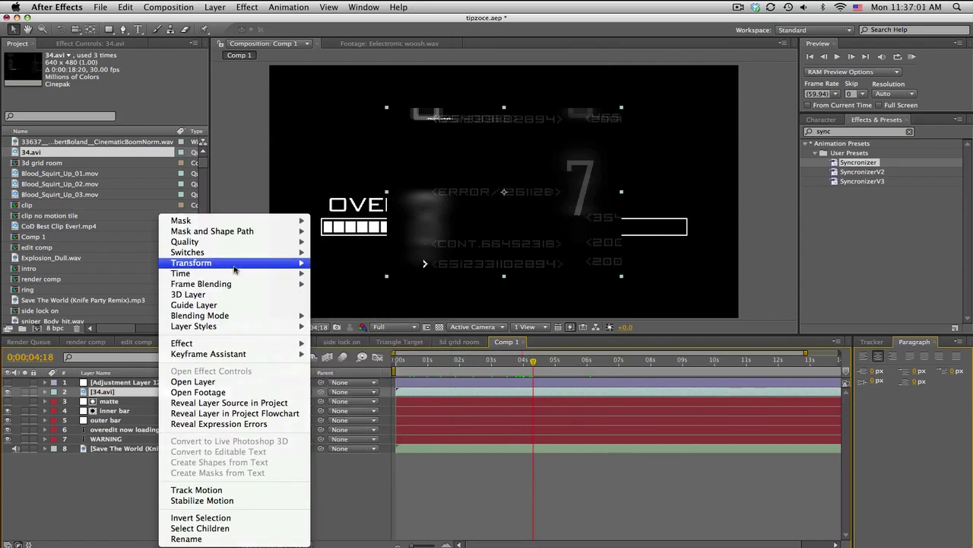
pyautogui.moveTo(234, 269)
pyautogui.click(343, 385)
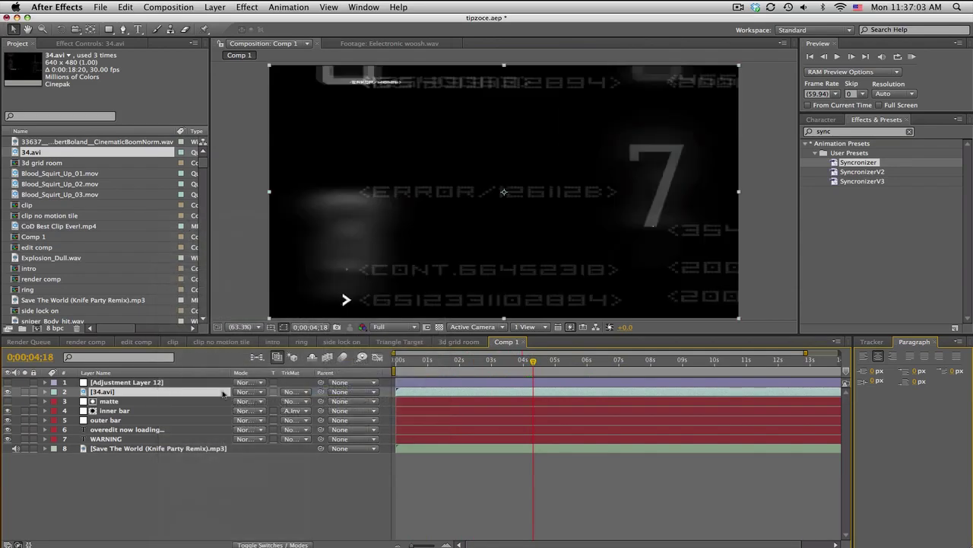
# Set the 34.avi layer's blending mode to Screen, preview the playback and lower the layer's opacity to 75%.
pyautogui.click(252, 394)
pyautogui.click(254, 496)
pyautogui.moveTo(404, 362); pyautogui.dragTo(490, 361)
pyautogui.press('space')
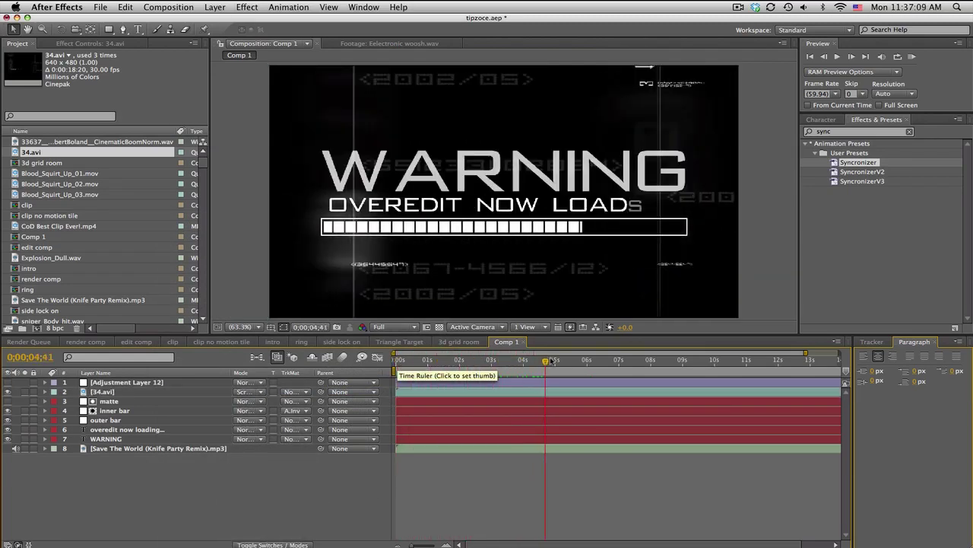
pyautogui.click(167, 392)
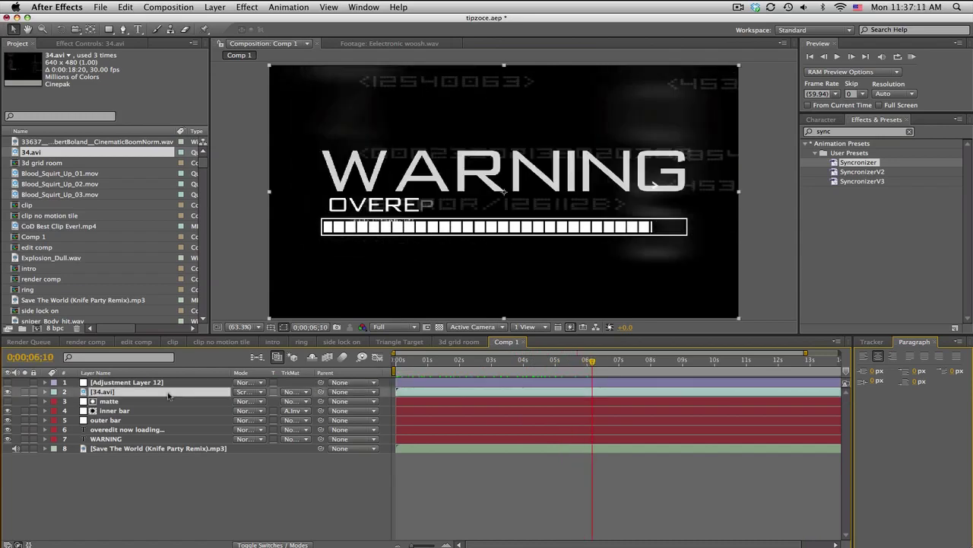
pyautogui.press('t')
pyautogui.click(243, 401)
pyautogui.write('75')
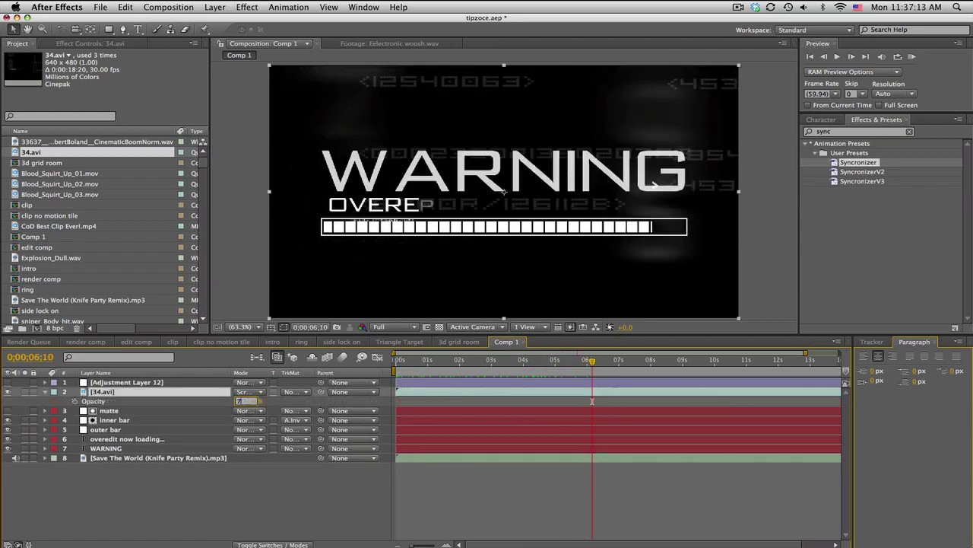
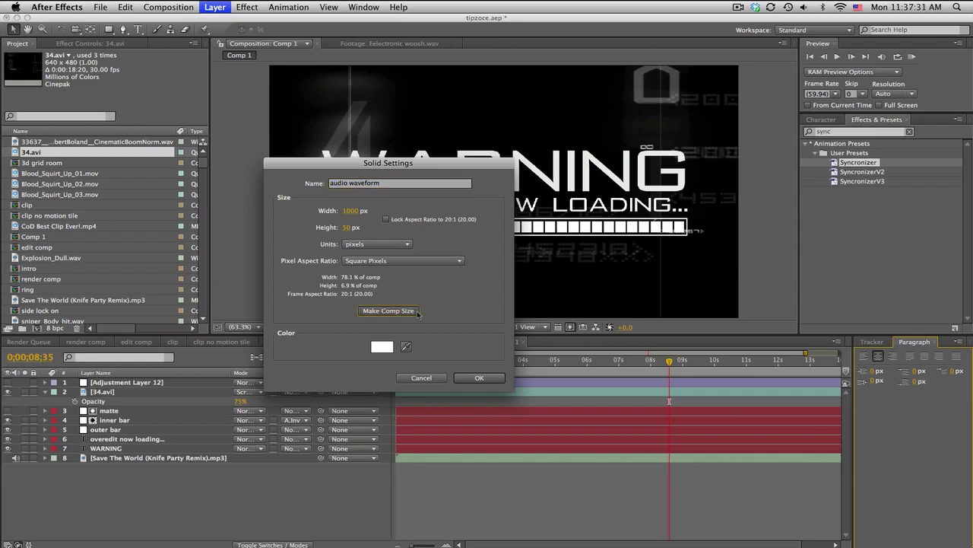
# Create a white comp-size solid named "audio waveform" directly above the music layer and apply the Audio Spectrum effect to it.
pyautogui.click(478, 377)
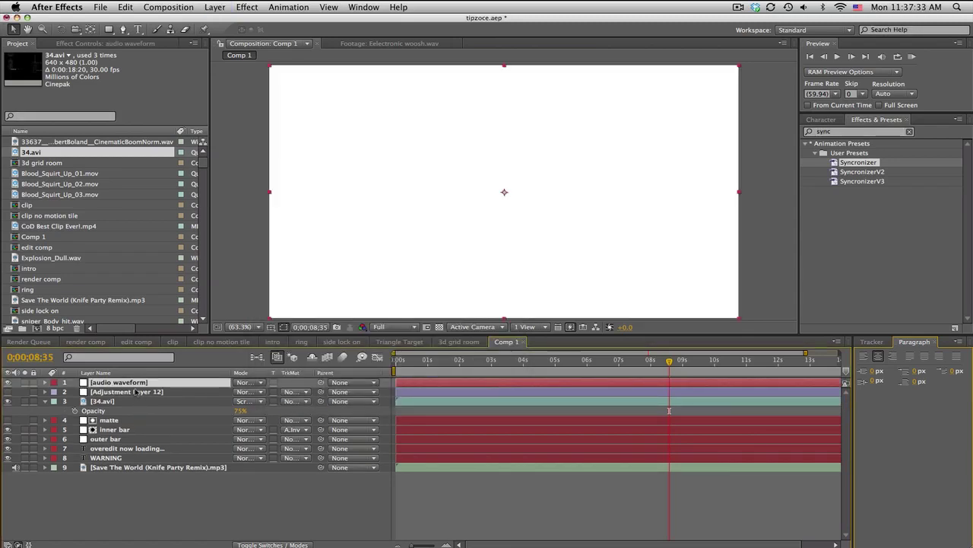
pyautogui.moveTo(134, 388); pyautogui.dragTo(129, 467)
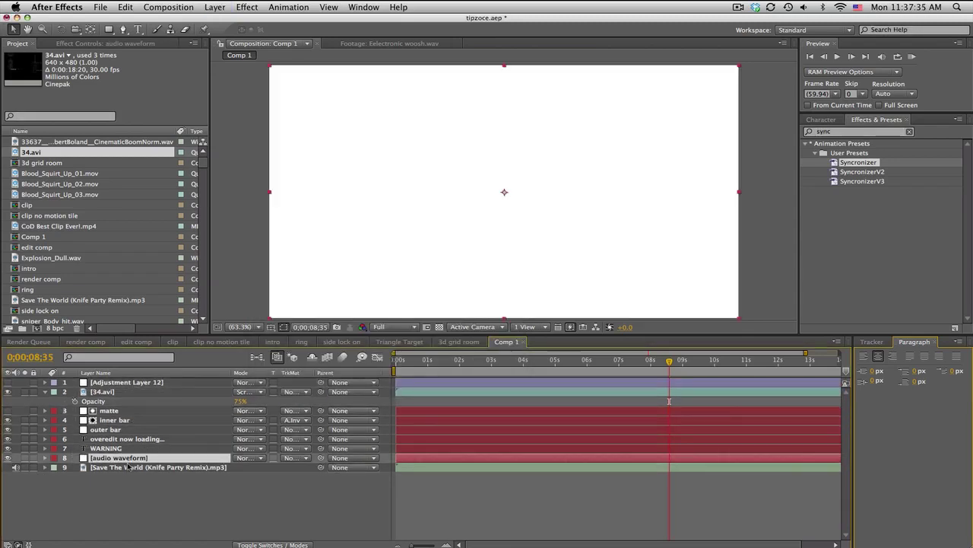
pyautogui.press('super+5')
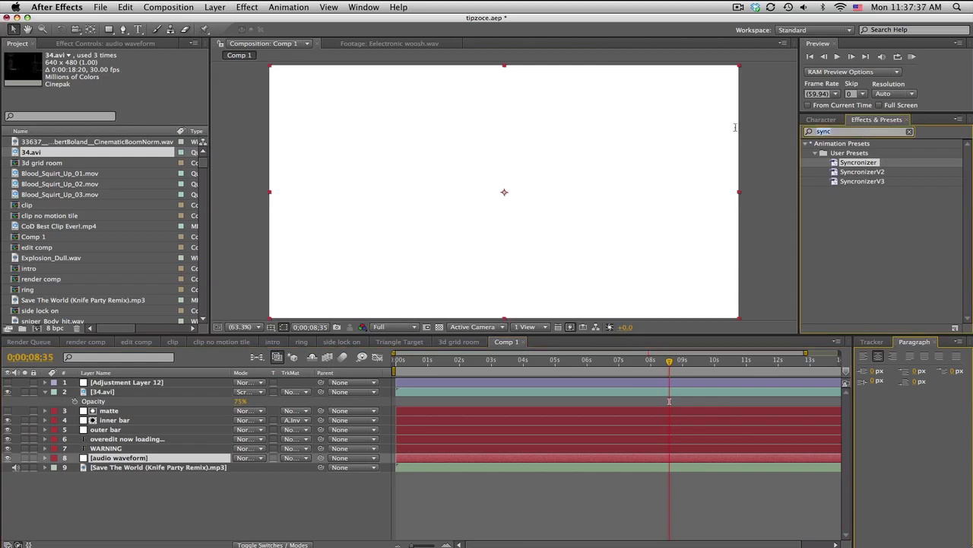
pyautogui.write('audio')
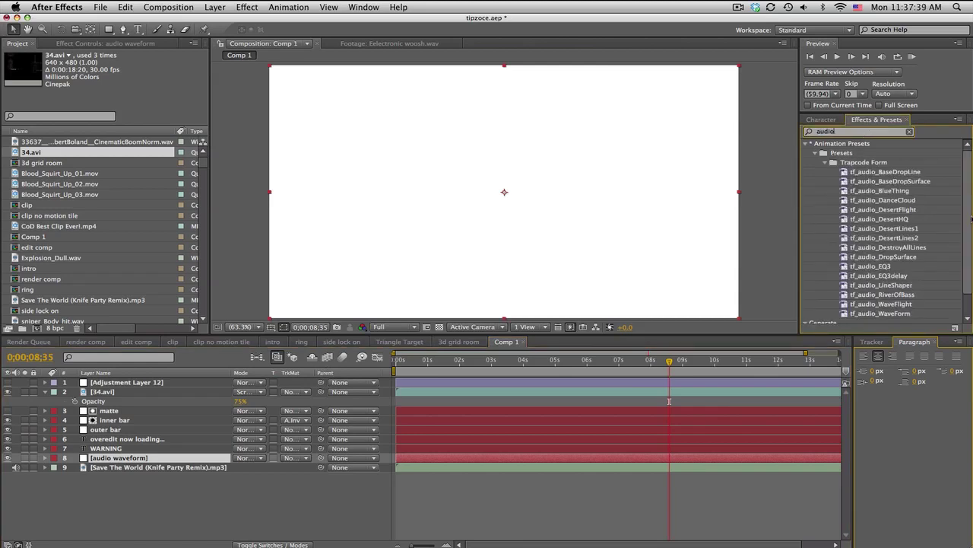
pyautogui.scroll(-2, 867, 224)
pyautogui.moveTo(848, 309); pyautogui.dragTo(152, 457)
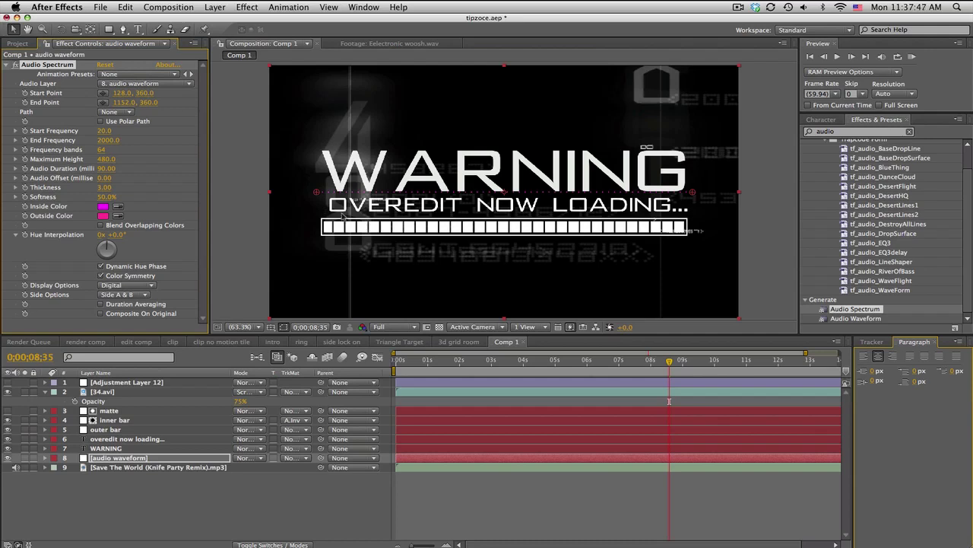
# Place the spectrum's start and end points at the loading bar's lower corners and use the Save The World mp3 as audio layer.
pyautogui.moveTo(315, 193); pyautogui.dragTo(321, 235)
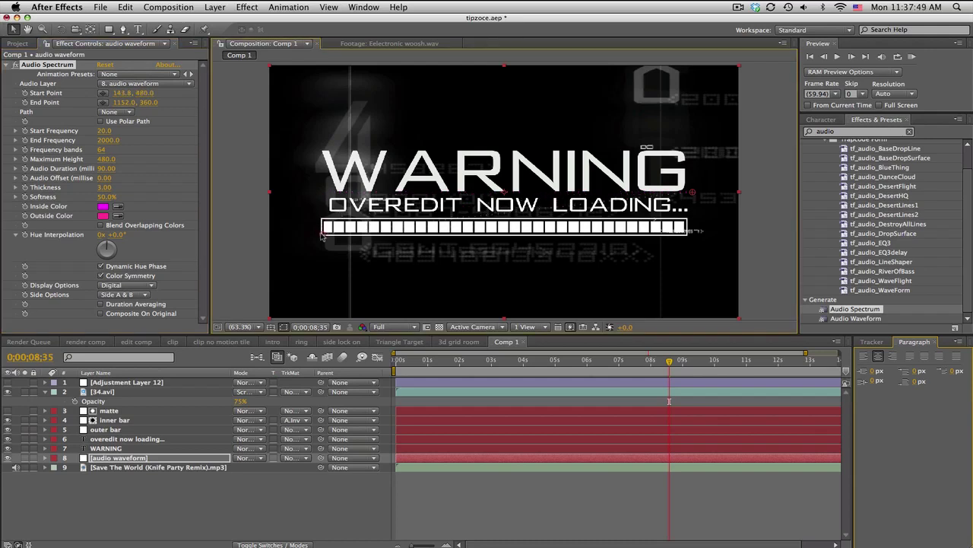
pyautogui.moveTo(689, 215); pyautogui.dragTo(684, 238)
pyautogui.moveTo(409, 366); pyautogui.dragTo(421, 365)
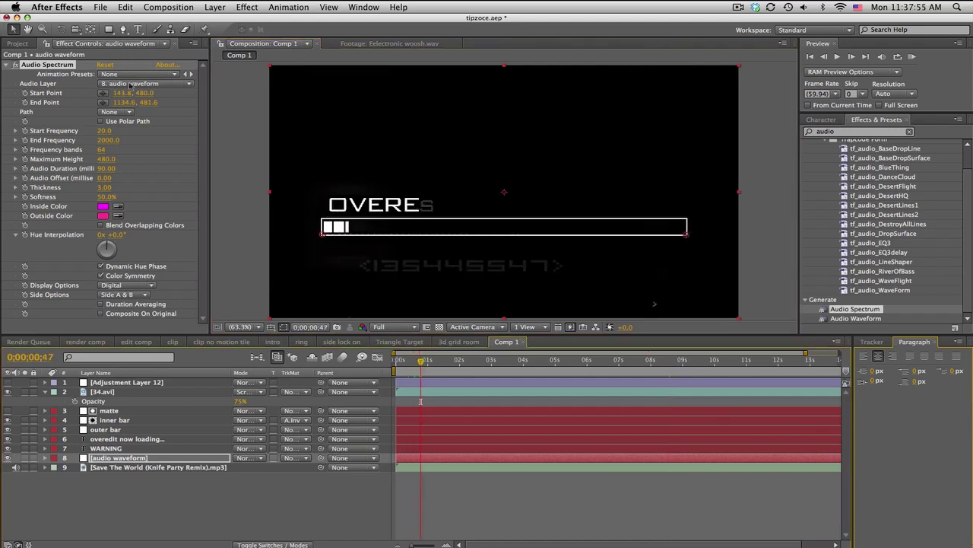
pyautogui.click(128, 83)
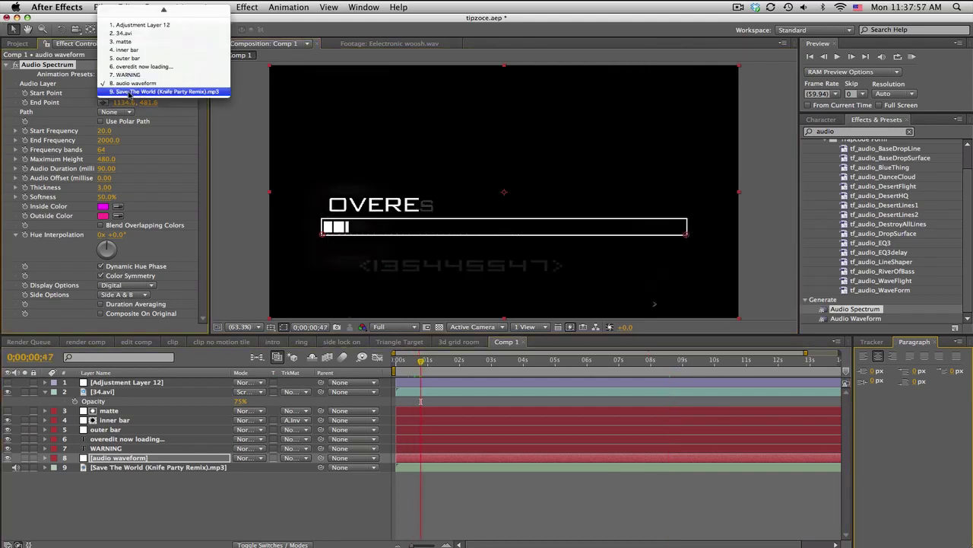
pyautogui.click(131, 92)
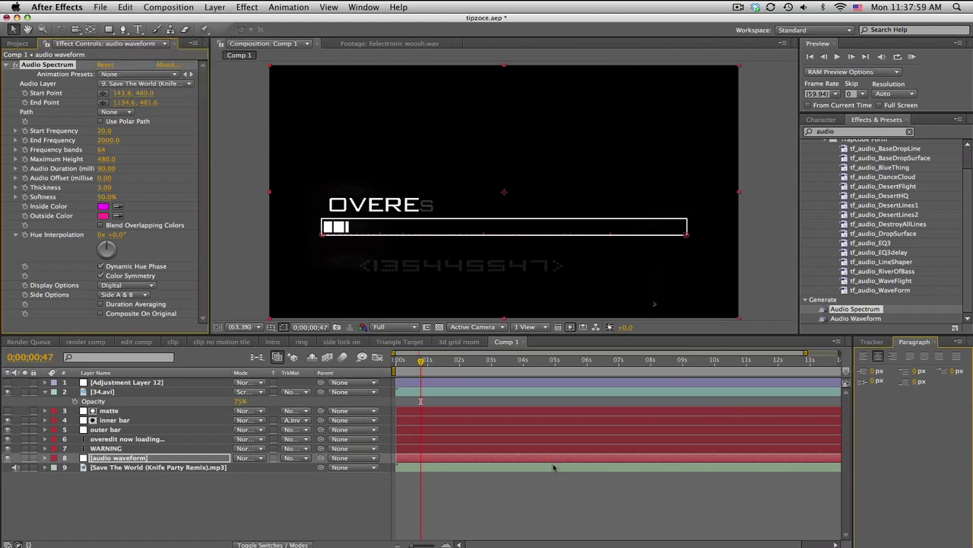
# Reveal the music layer's waveform and slide the track earlier in time until a louder section plays from the composition's start.
pyautogui.click(554, 467)
pyautogui.press('l')
pyautogui.press('l')
pyautogui.moveTo(828, 469); pyautogui.dragTo(557, 476)
pyautogui.moveTo(833, 473); pyautogui.dragTo(412, 476)
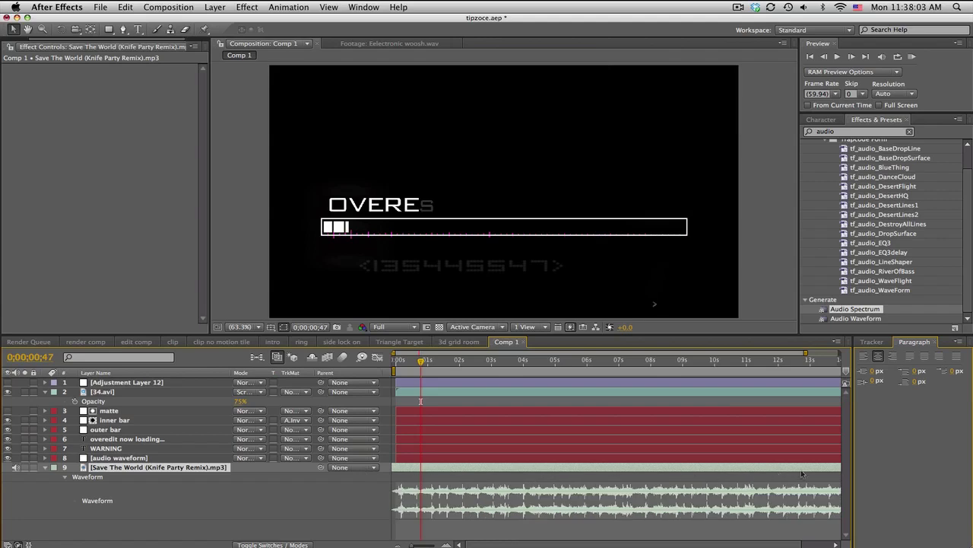
pyautogui.moveTo(807, 470); pyautogui.dragTo(443, 468)
pyautogui.moveTo(754, 466); pyautogui.dragTo(703, 478)
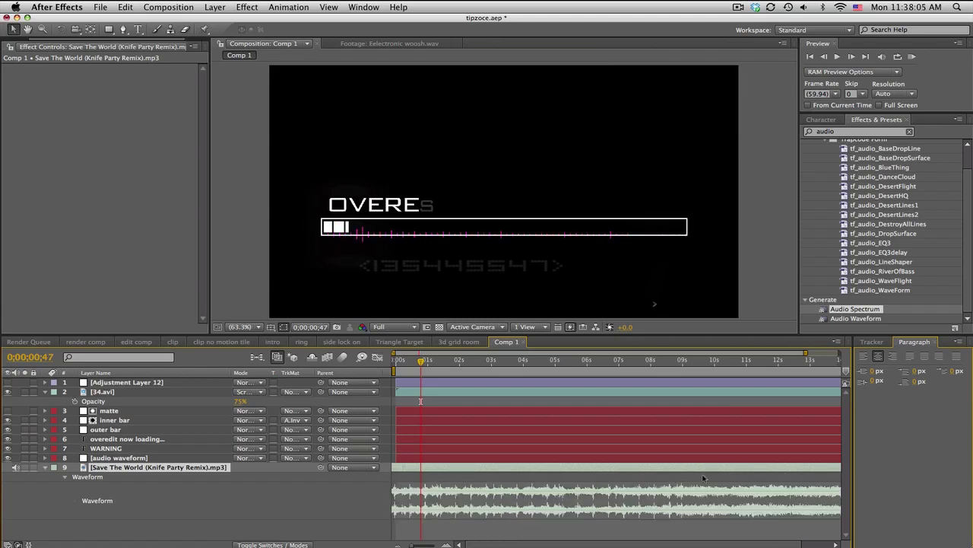
pyautogui.moveTo(793, 471); pyautogui.dragTo(524, 465)
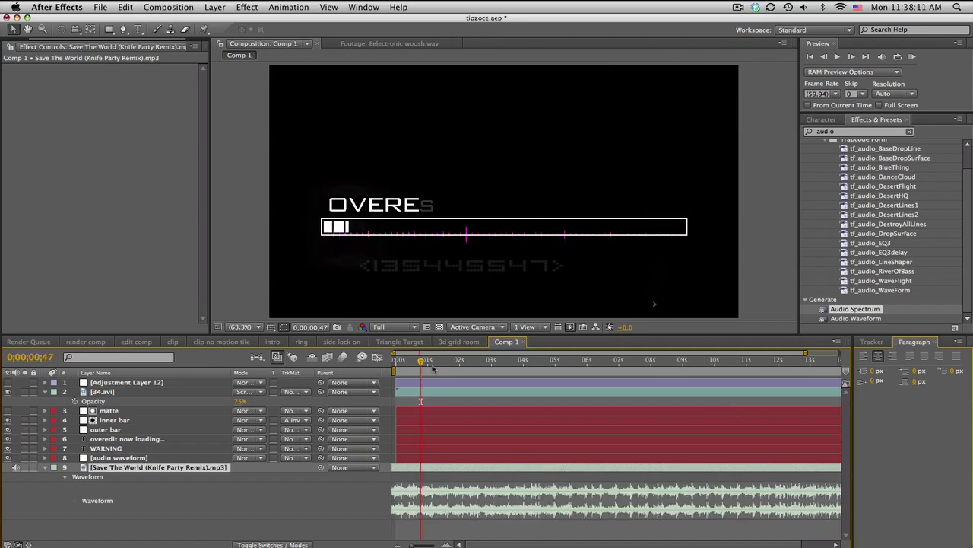
# Set the Audio Spectrum's end frequency to 500 on the audio waveform layer.
pyautogui.click(114, 458)
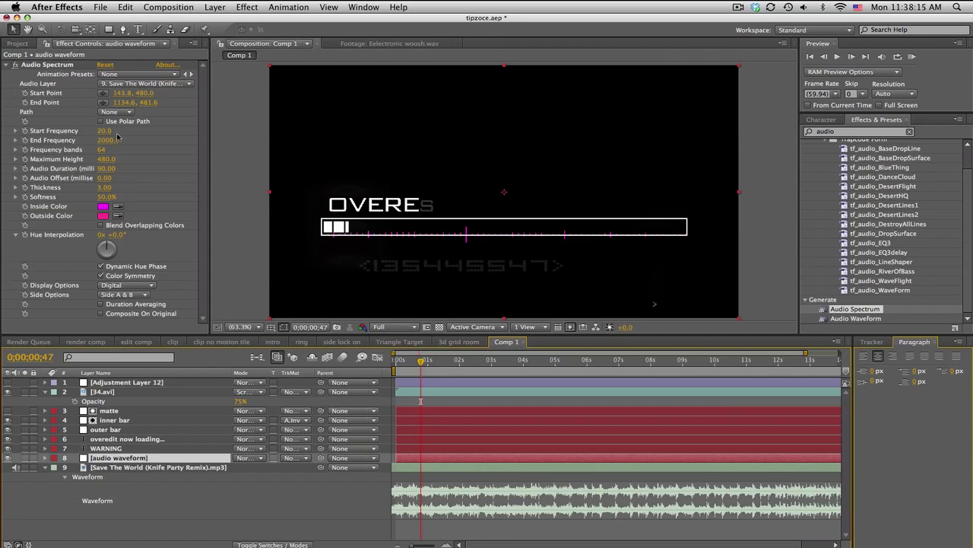
pyautogui.moveTo(111, 141); pyautogui.dragTo(105, 141)
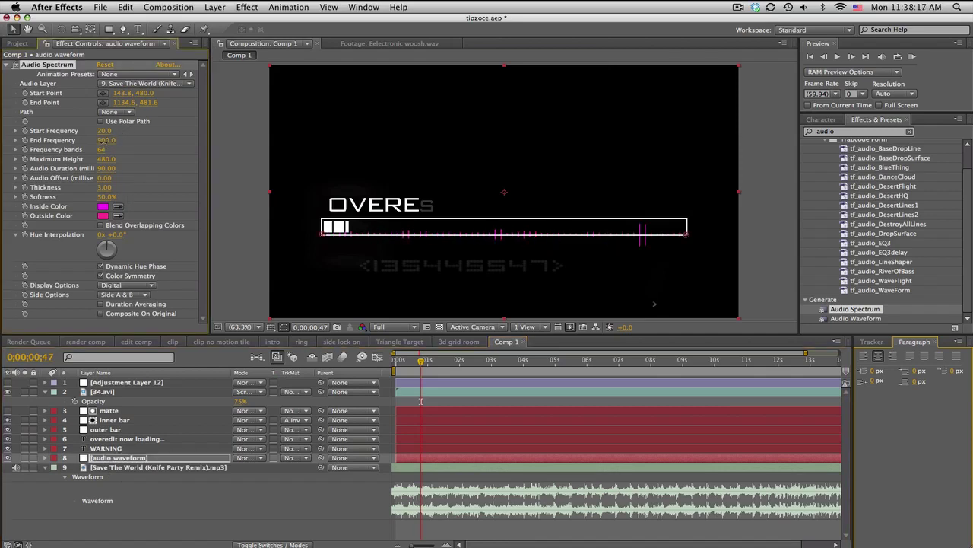
pyautogui.click(105, 141)
pyautogui.write('500')
pyautogui.press('Return')
# Limit the Audio Spectrum to Side A, raise its maximum height to 6690 and scrub through the result.
pyautogui.click(140, 295)
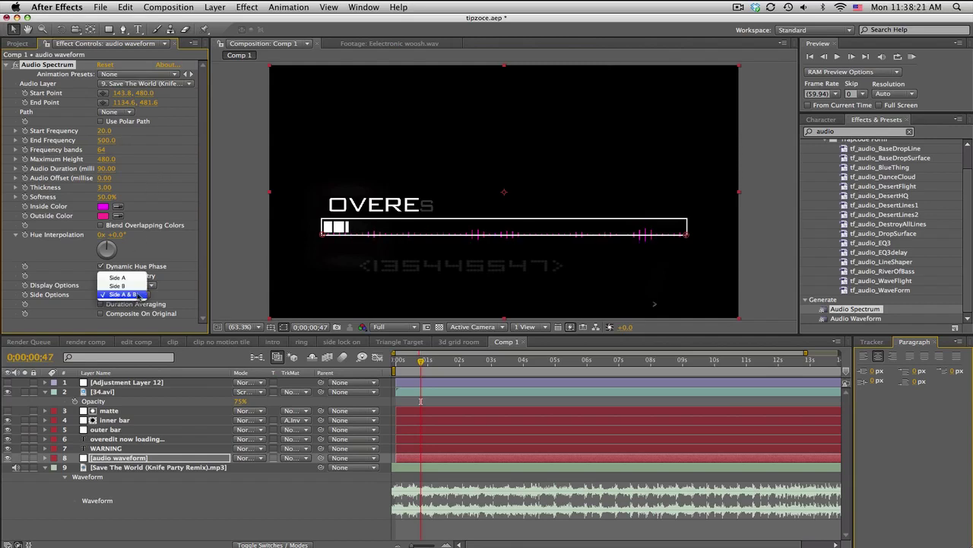
pyautogui.click(135, 280)
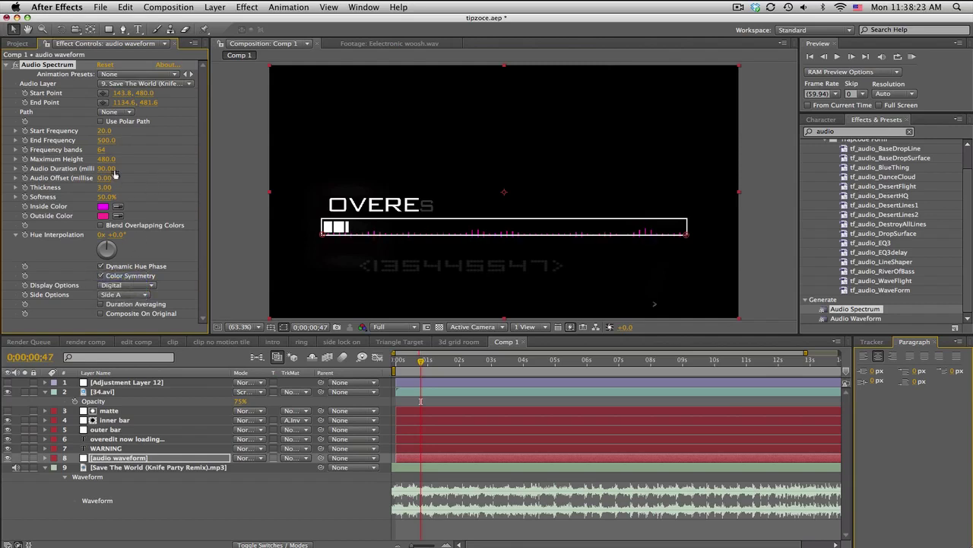
pyautogui.moveTo(107, 160); pyautogui.dragTo(428, 166)
pyautogui.moveTo(421, 361); pyautogui.dragTo(428, 361)
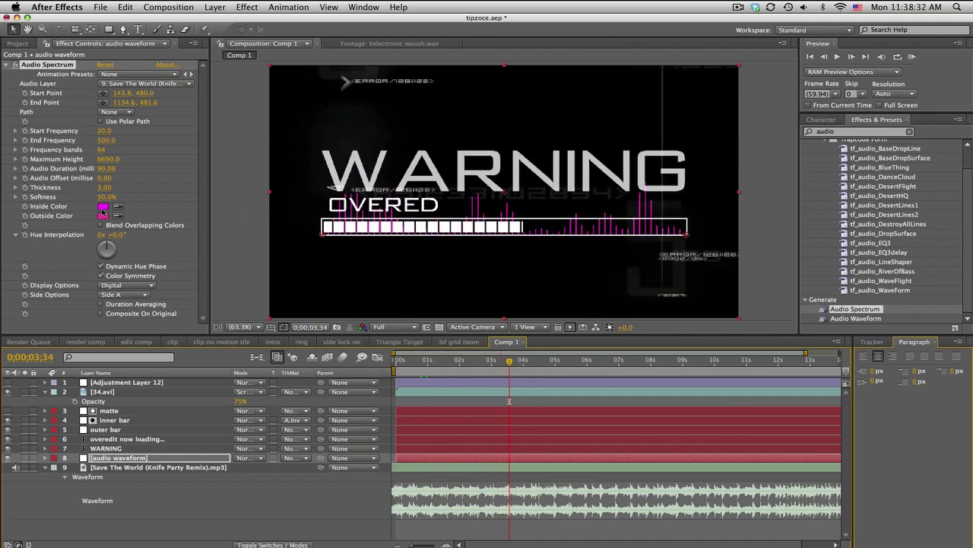
# Change the spectrum's inside color to blue (0018FF) and its outside color to light blue.
pyautogui.click(103, 206)
pyautogui.click(467, 395)
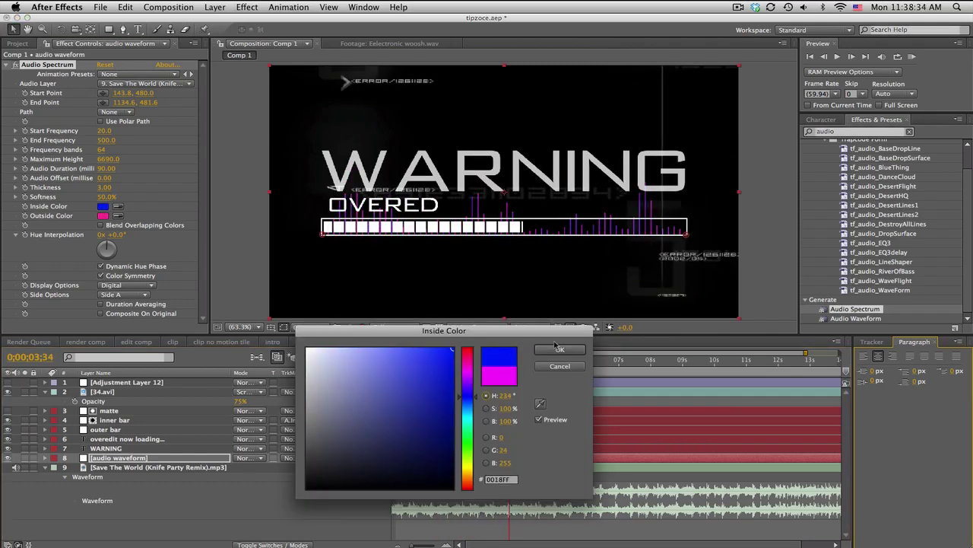
pyautogui.click(560, 349)
pyautogui.click(102, 216)
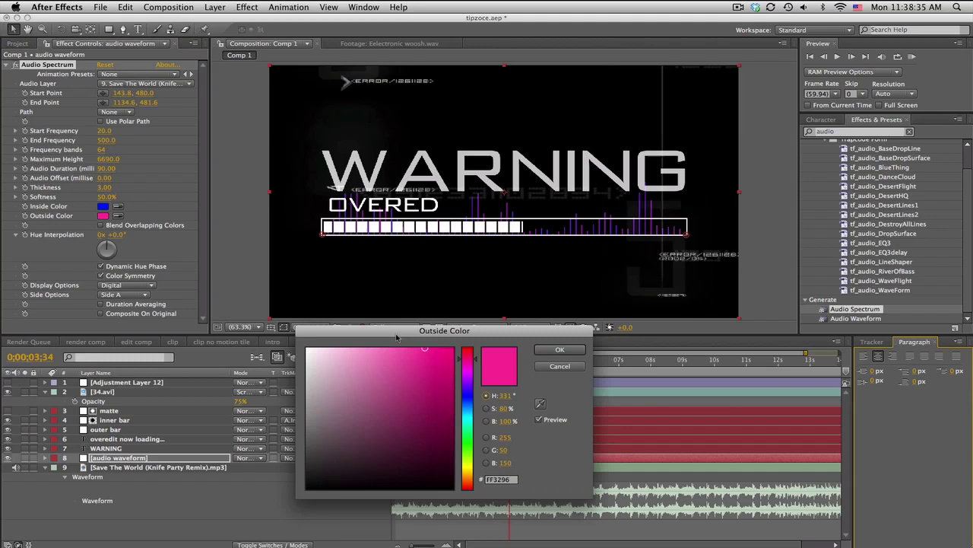
pyautogui.click(467, 409)
pyautogui.click(558, 351)
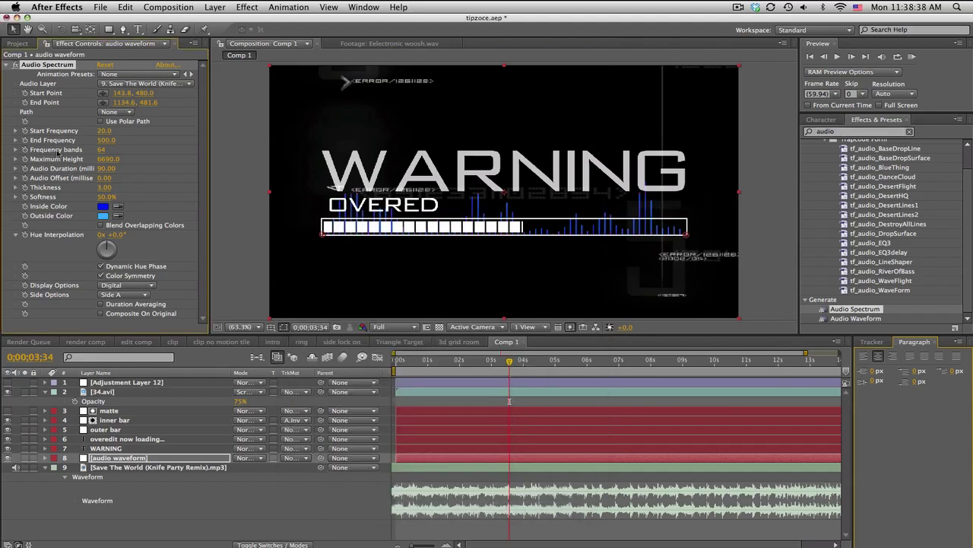
# Set the spectrum's frequency bands to 110 and its thickness to 5, and preview the animation from near the start.
pyautogui.moveTo(101, 152); pyautogui.dragTo(124, 149)
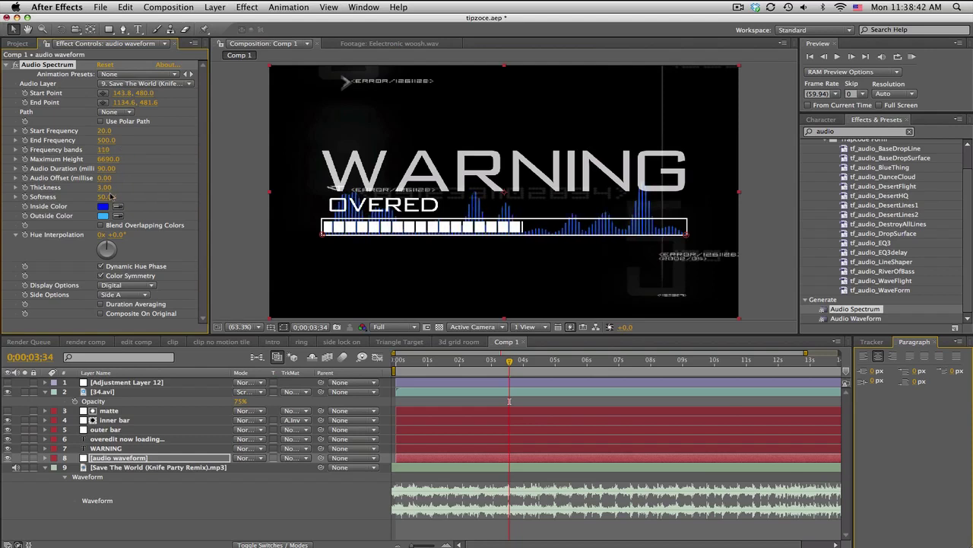
pyautogui.click(107, 187)
pyautogui.write('5')
pyautogui.press('Return')
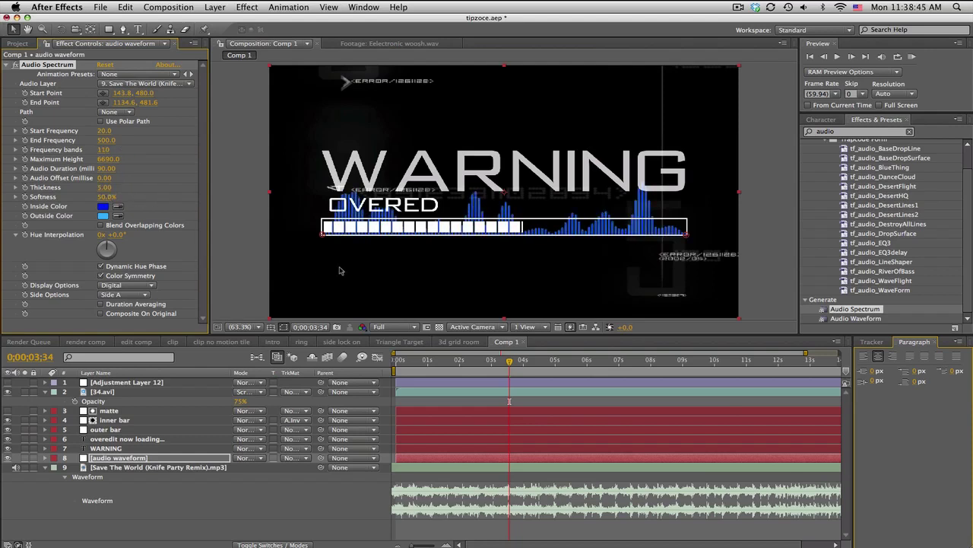
pyautogui.click(408, 360)
pyautogui.press('space')
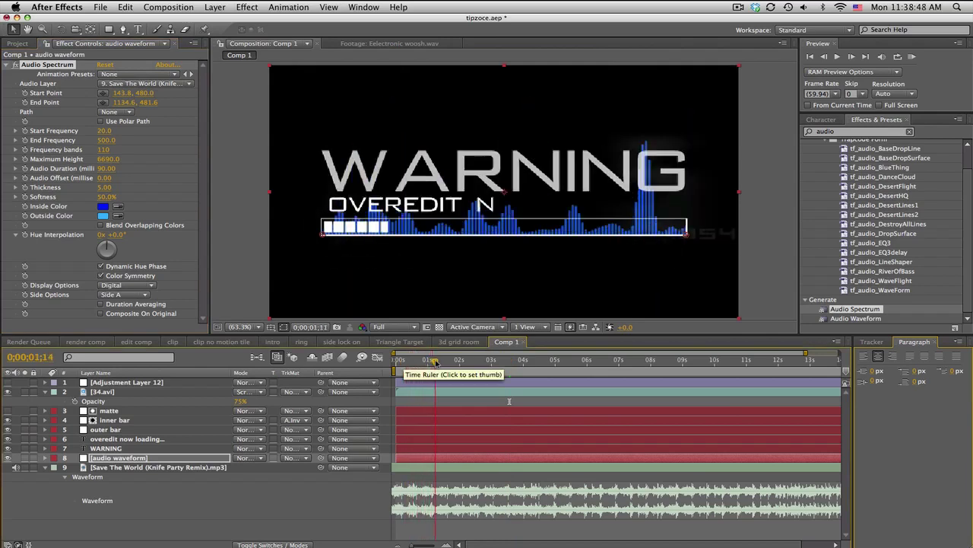
pyautogui.moveTo(459, 360); pyautogui.dragTo(470, 361)
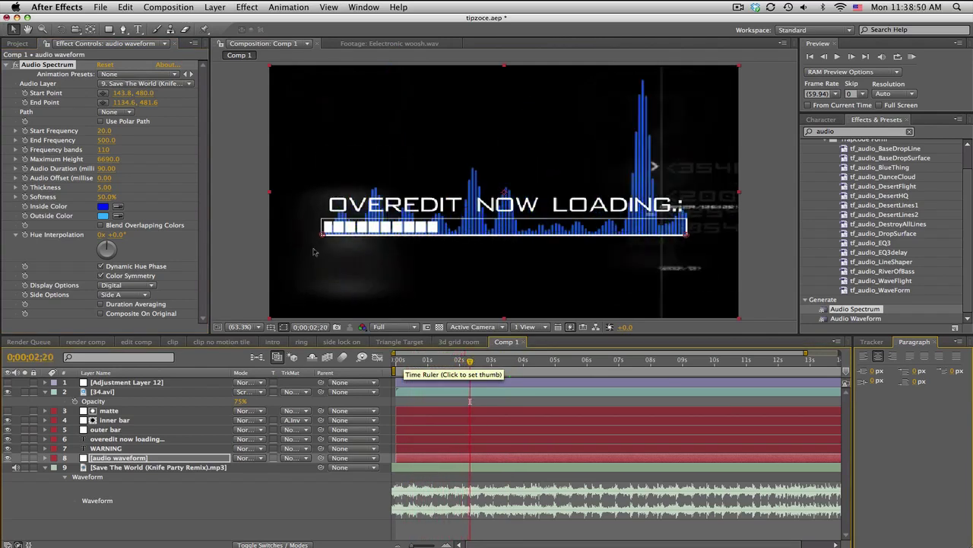
# Set the Audio Spectrum's end frequency to 300 and preview the animation.
pyautogui.click(109, 140)
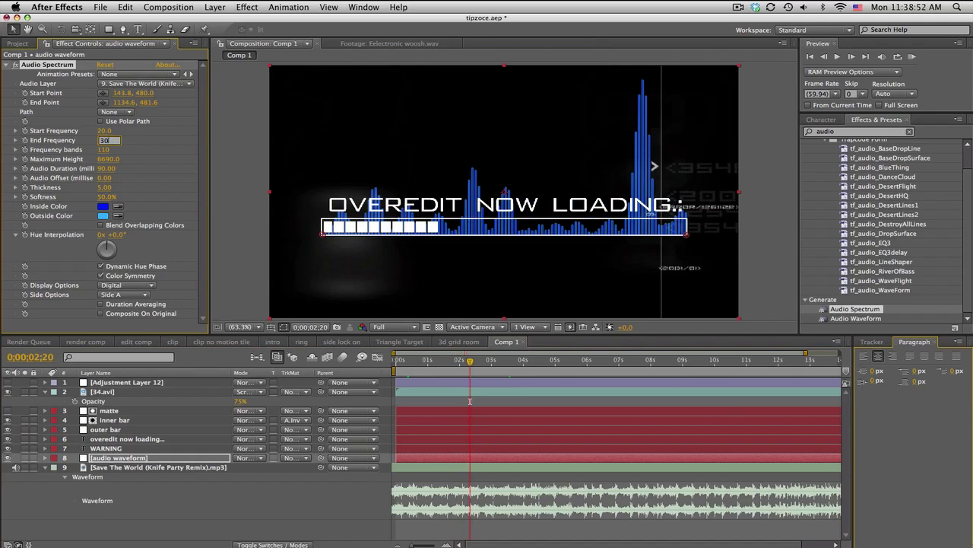
pyautogui.press('Return')
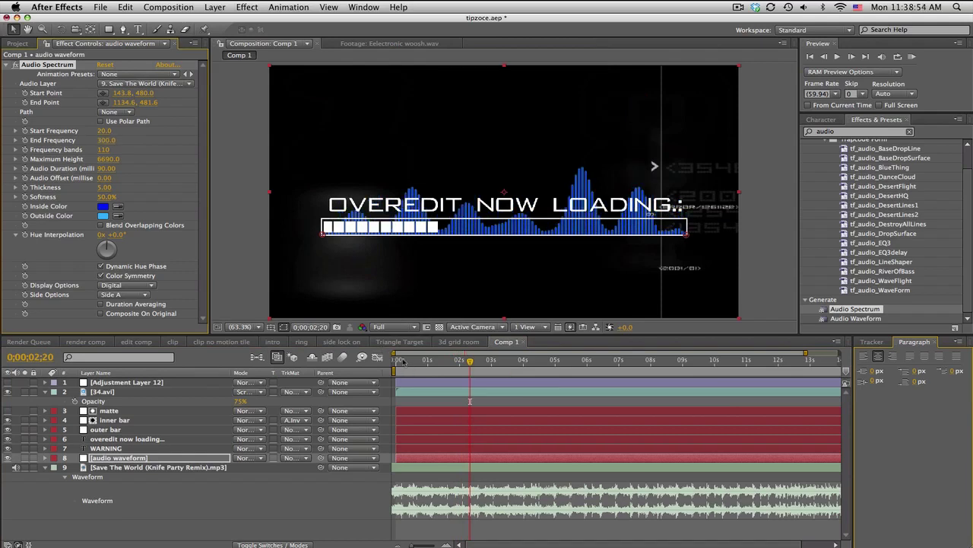
pyautogui.press('space')
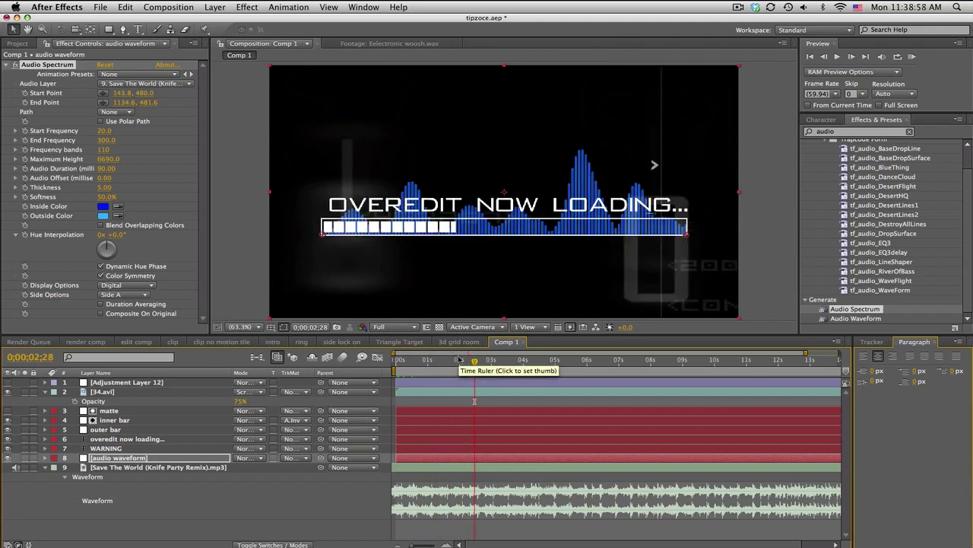
# Duplicate the audio waveform layer and set the upper copy's spectrum display option to Analog lines.
pyautogui.click(185, 461)
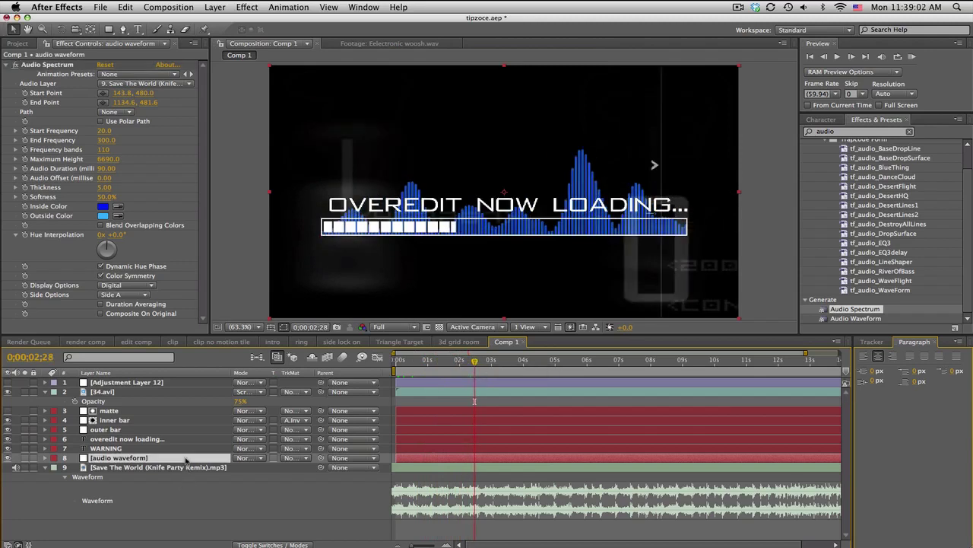
pyautogui.press('super+d')
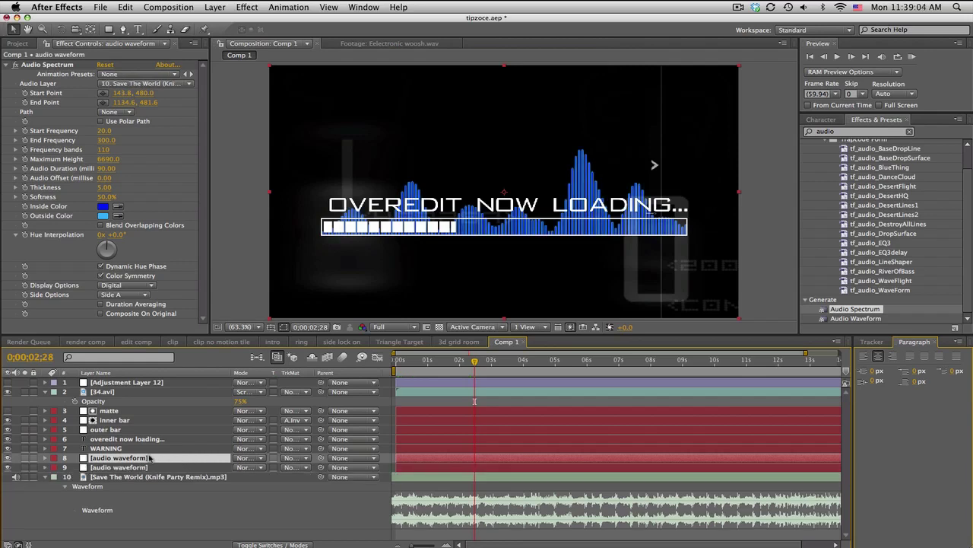
pyautogui.click(137, 286)
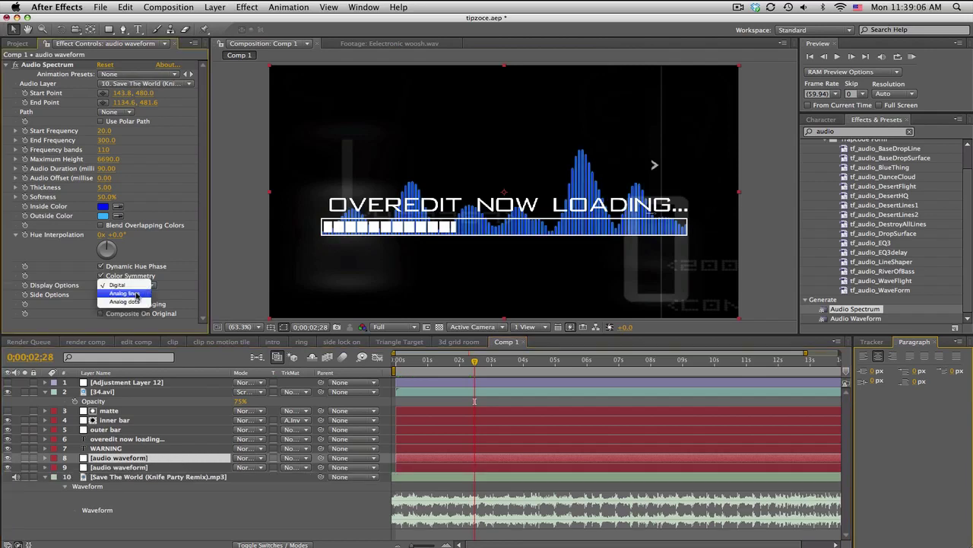
pyautogui.click(136, 293)
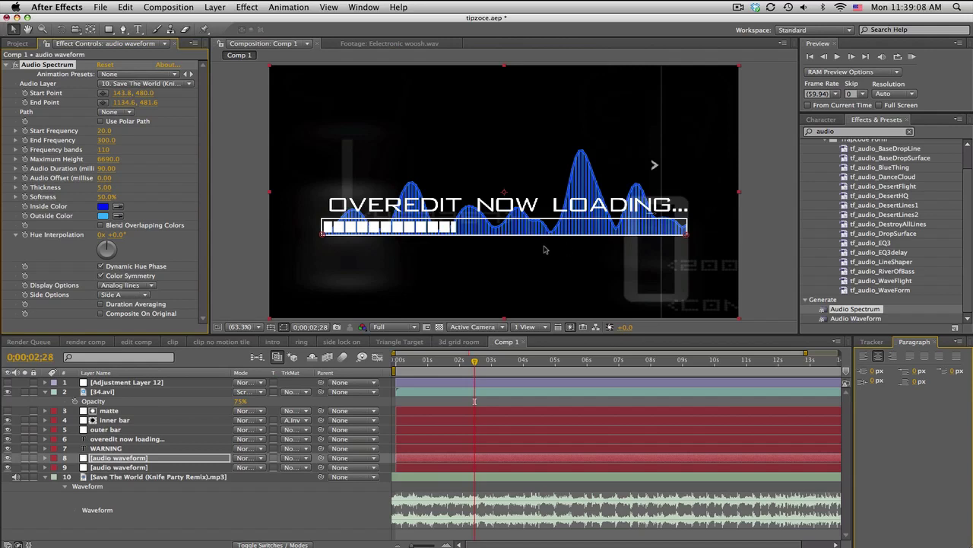
# Set the blending mode of both audio waveform layers to Add and scrub through the animation to check the look.
pyautogui.click(259, 458)
pyautogui.moveTo(249, 539)
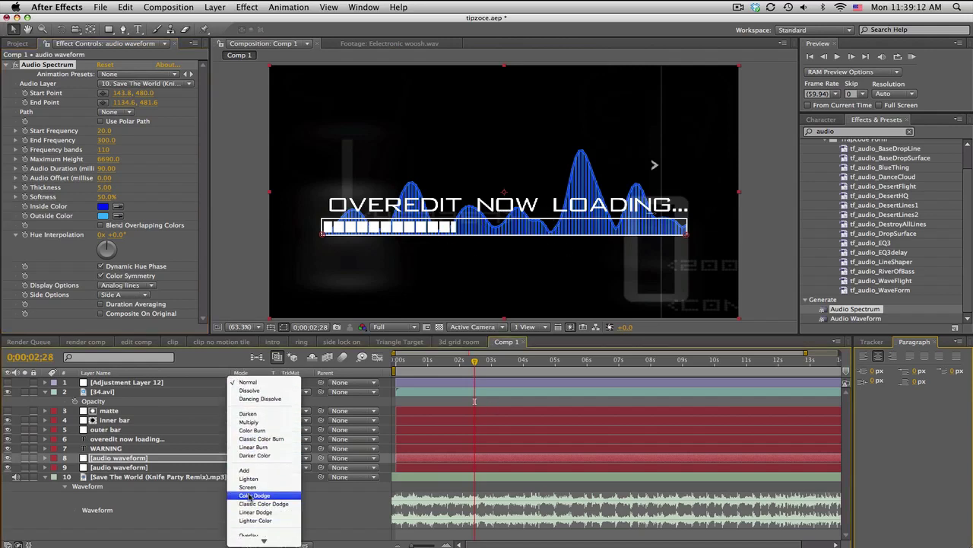
pyautogui.click(251, 472)
pyautogui.click(259, 458)
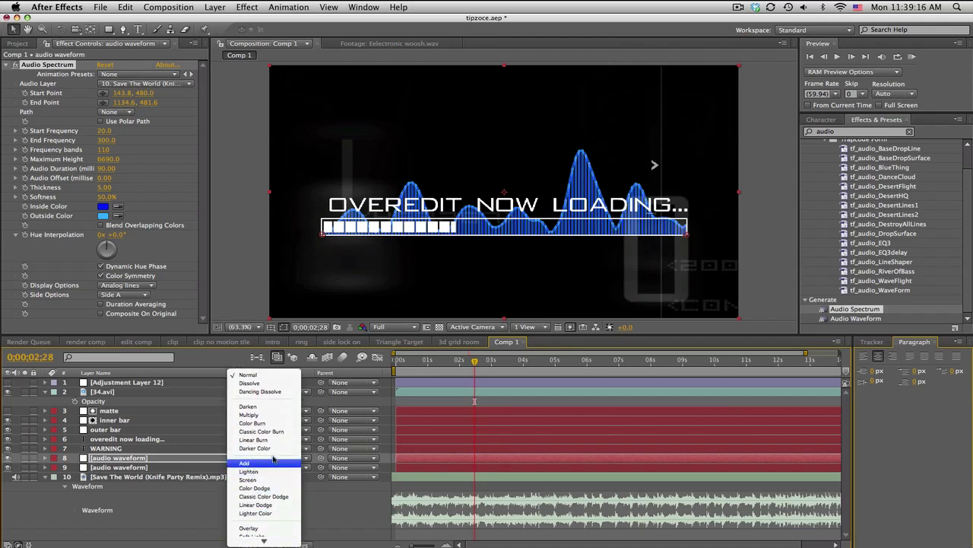
pyautogui.click(249, 463)
pyautogui.moveTo(408, 361); pyautogui.dragTo(456, 362)
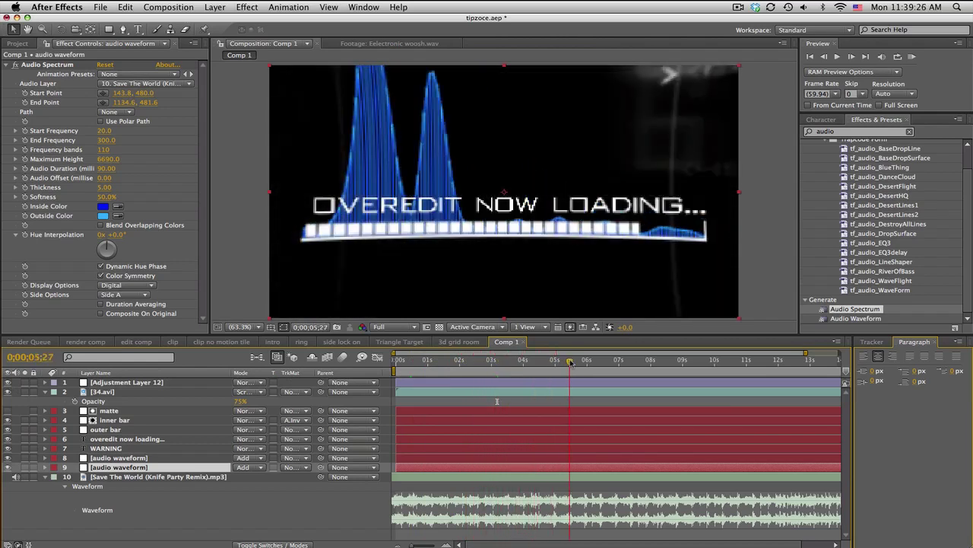
pyautogui.click(453, 362)
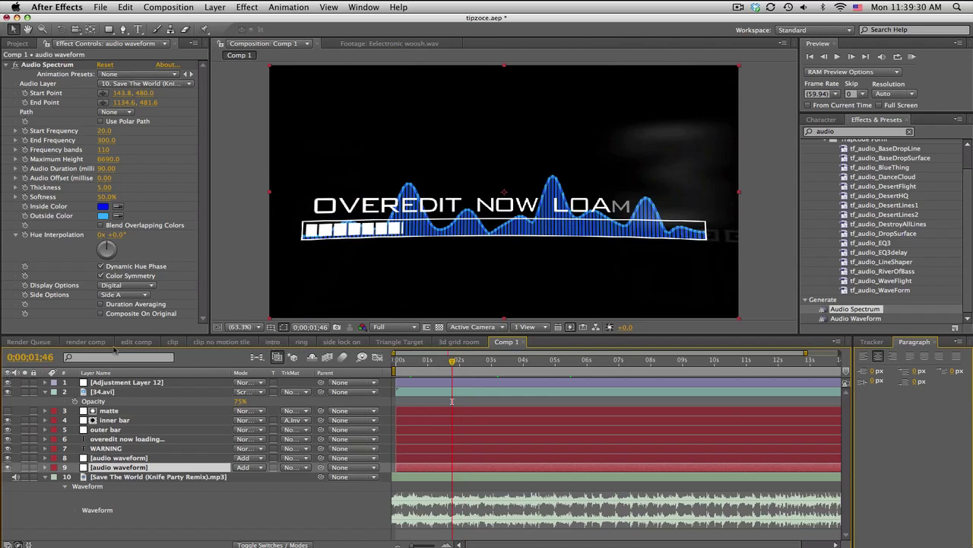
# Hide the adjustment layer and create a white solid 1280 px wide and 5 px high.
pyautogui.click(8, 382)
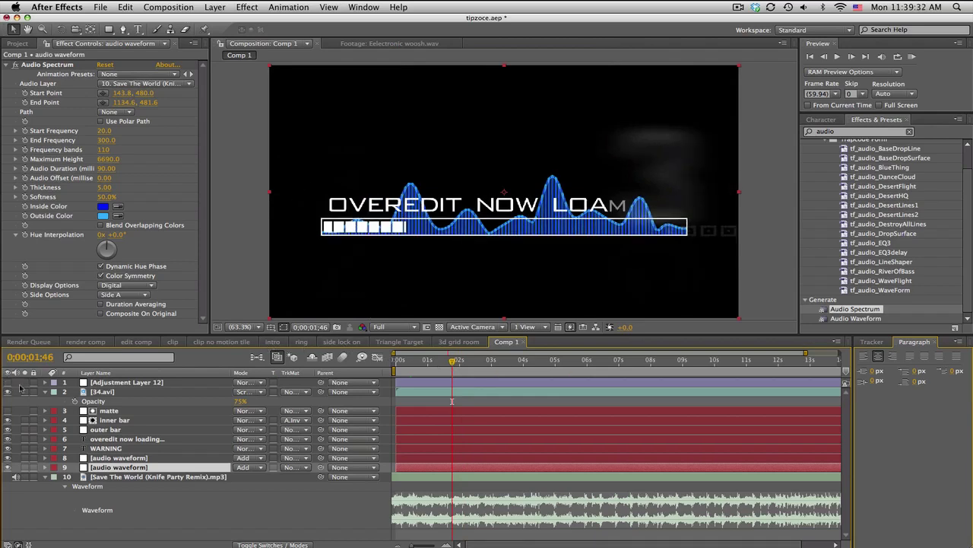
pyautogui.click(219, 7)
pyautogui.moveTo(229, 22)
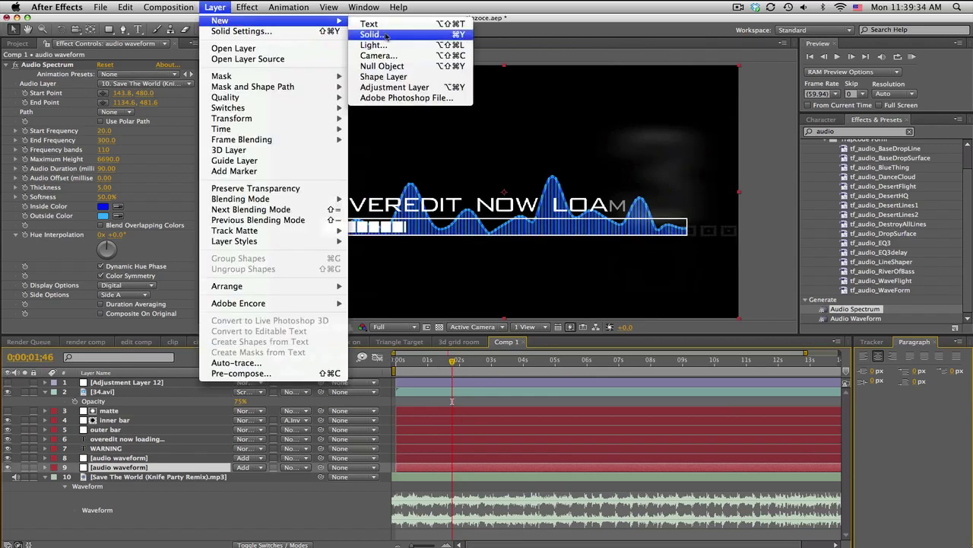
pyautogui.click(389, 38)
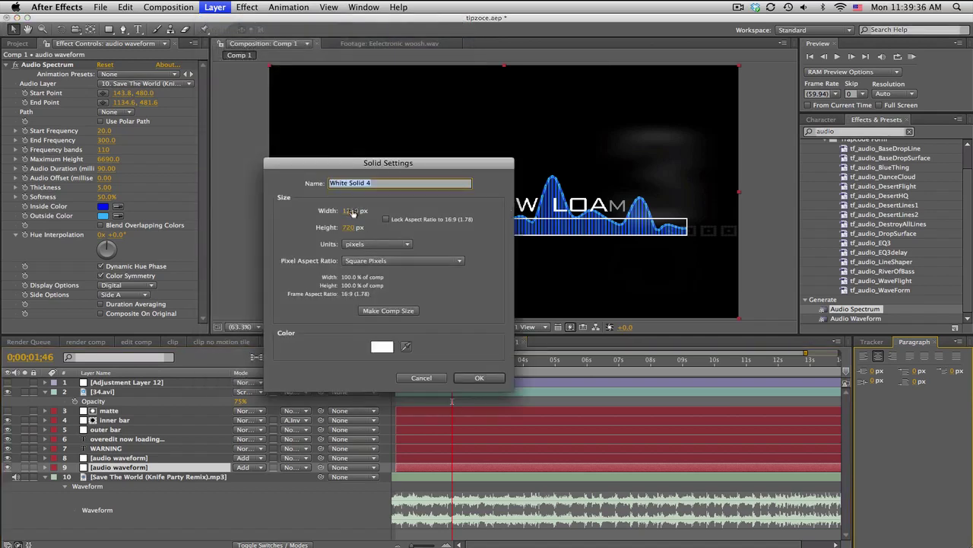
pyautogui.click(348, 229)
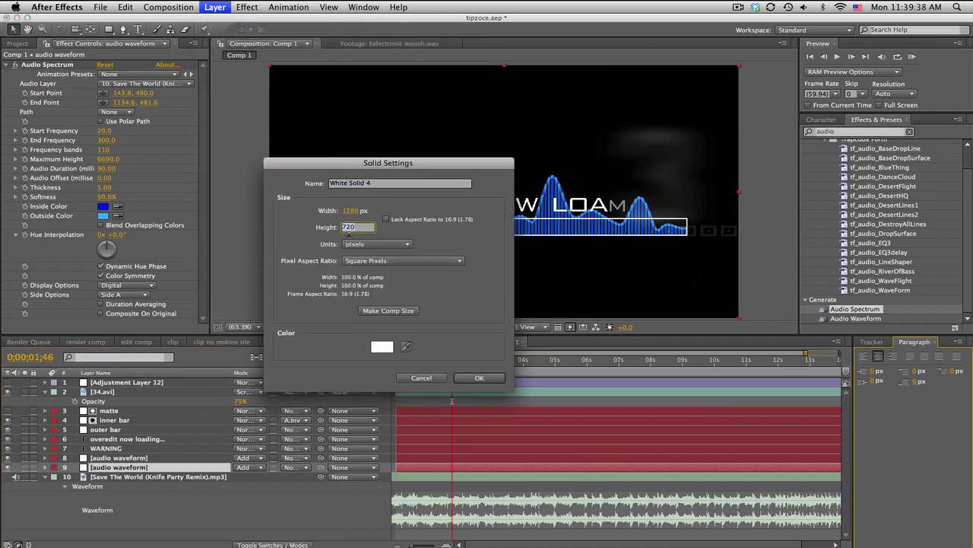
pyautogui.write('5')
pyautogui.press('Return')
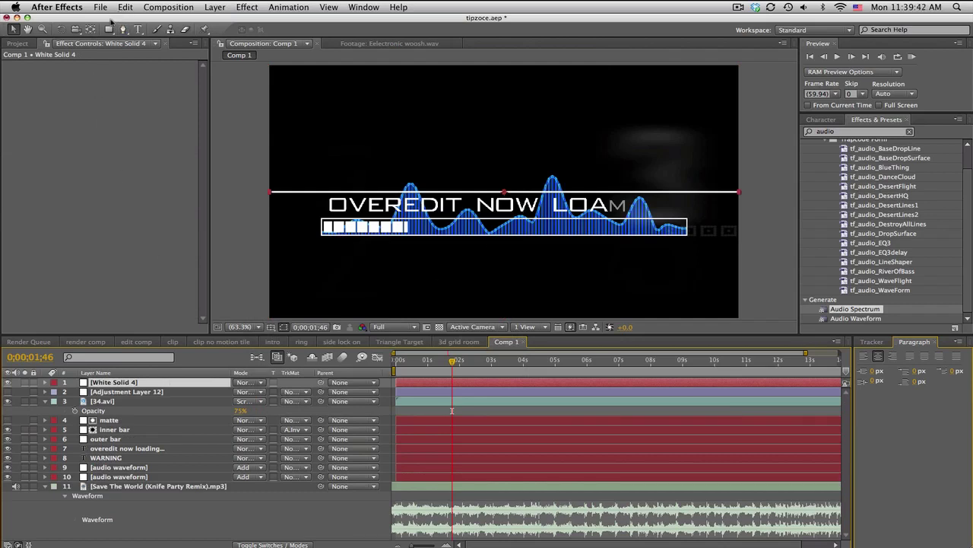
# Add a full-size elliptical mask to the white line solid so its ends taper.
pyautogui.moveTo(109, 29); pyautogui.dragTo(130, 50)
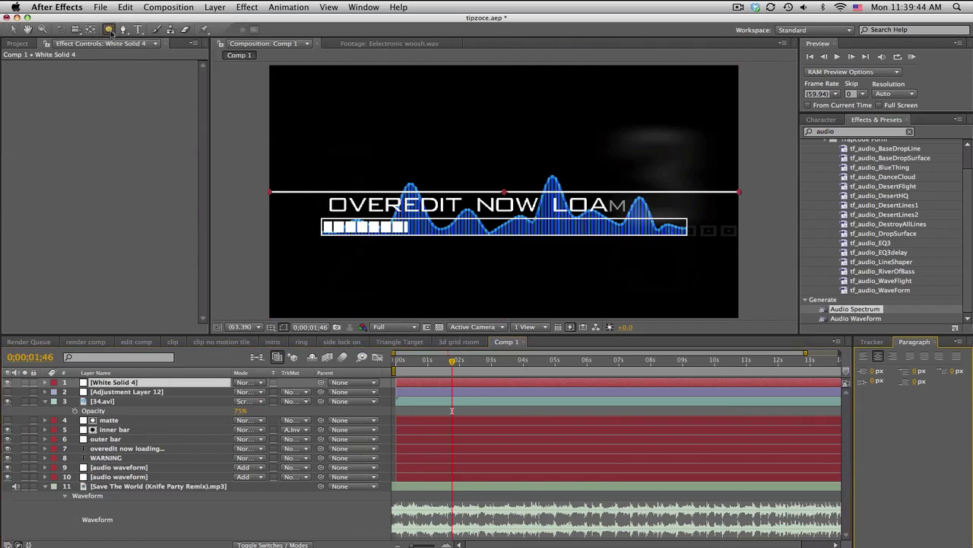
pyautogui.doubleClick(109, 29)
pyautogui.press('v')
pyautogui.click(472, 410)
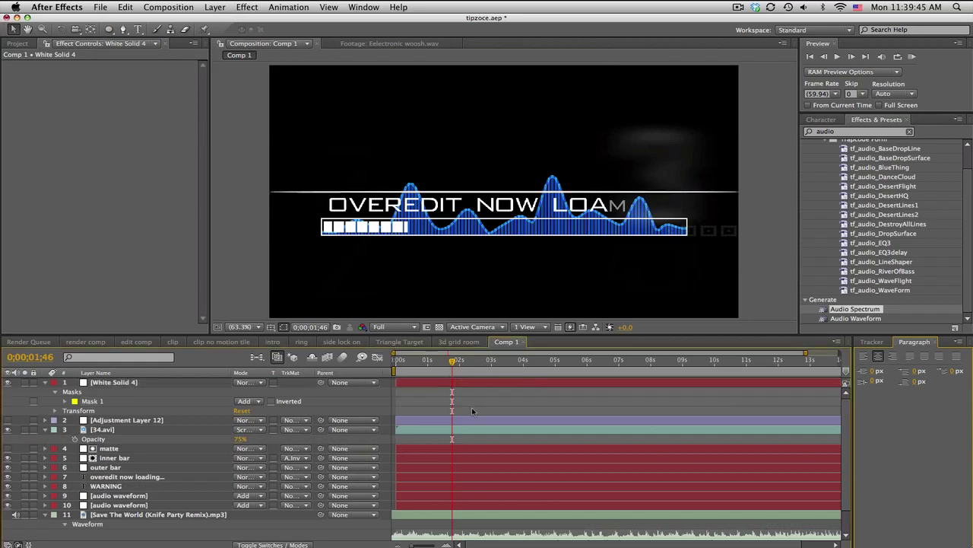
# Place the line solid beneath the adjustment layer, show the adjustment layer, and set the line's position to 640, 72.
pyautogui.click(180, 382)
pyautogui.press('p')
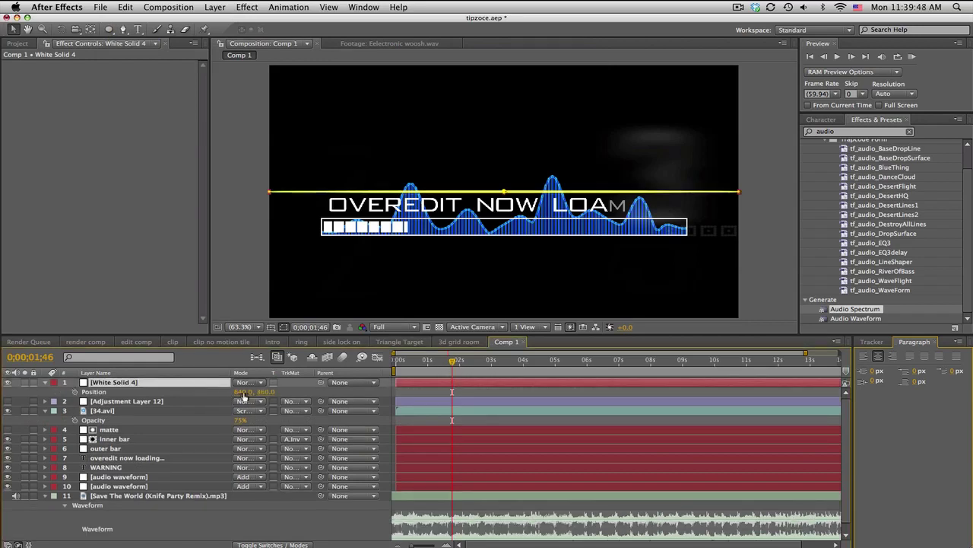
pyautogui.moveTo(261, 392); pyautogui.dragTo(96, 403)
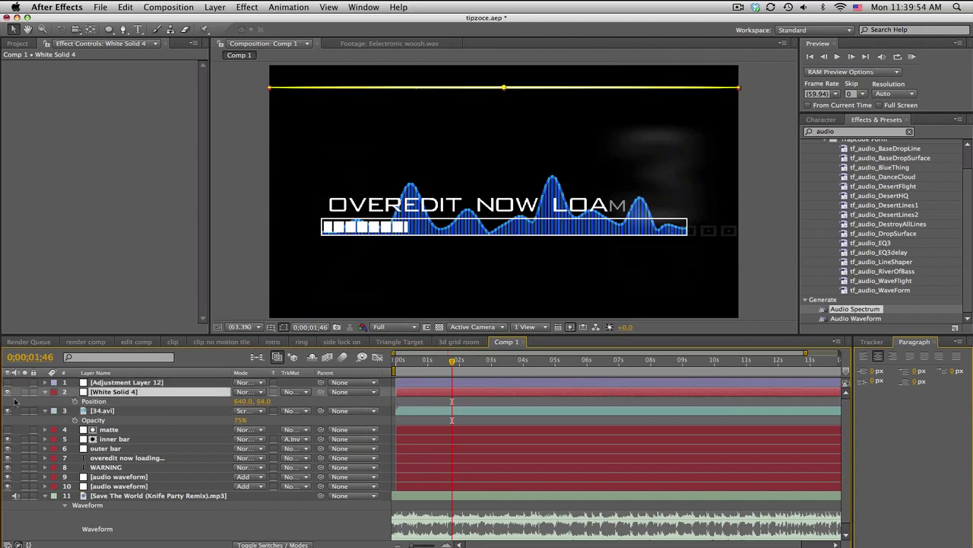
pyautogui.click(8, 383)
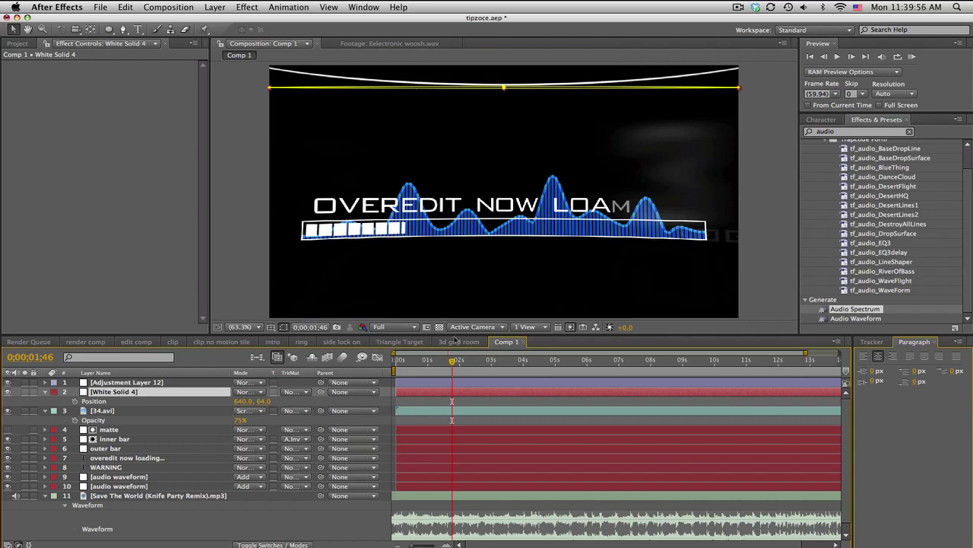
pyautogui.moveTo(263, 401)
pyautogui.mouseDown()
pyautogui.moveTo(463, 395)
pyautogui.moveTo(271, 396)
pyautogui.mouseUp()
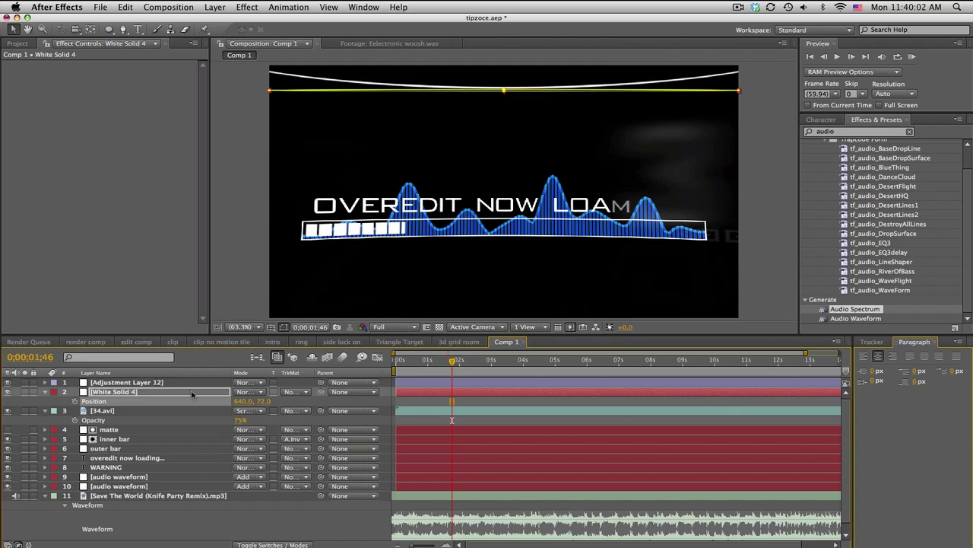
# Duplicate the tapered line layer twice.
pyautogui.press('Return')
pyautogui.press('super+d')
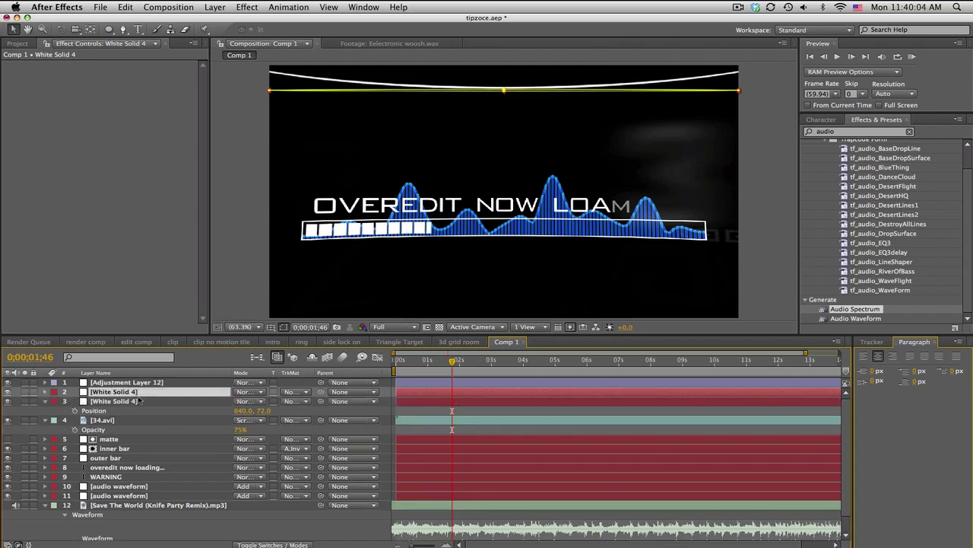
pyautogui.press('super+d')
# Hide the adjustment layer and set the two line copies' vertical positions to 130 and 189.
pyautogui.click(9, 382)
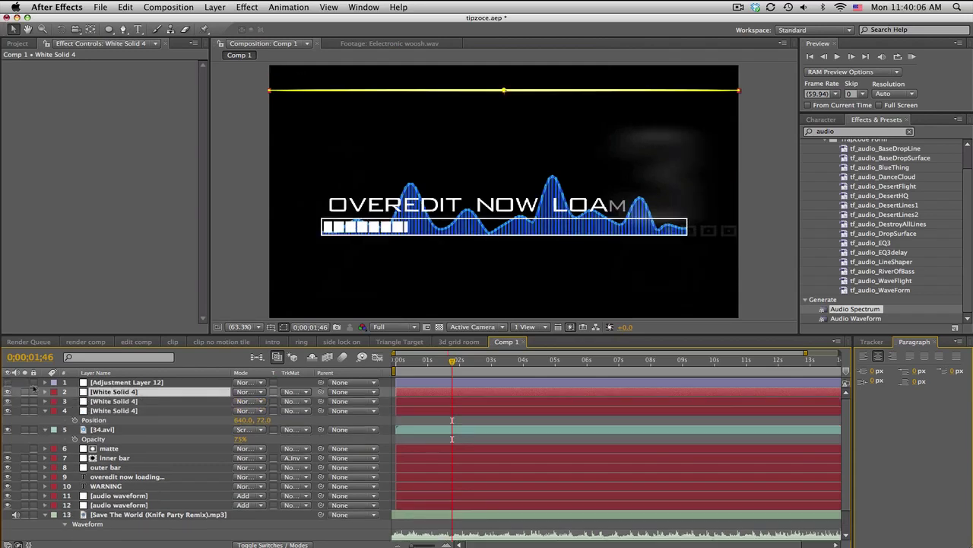
pyautogui.click(203, 401)
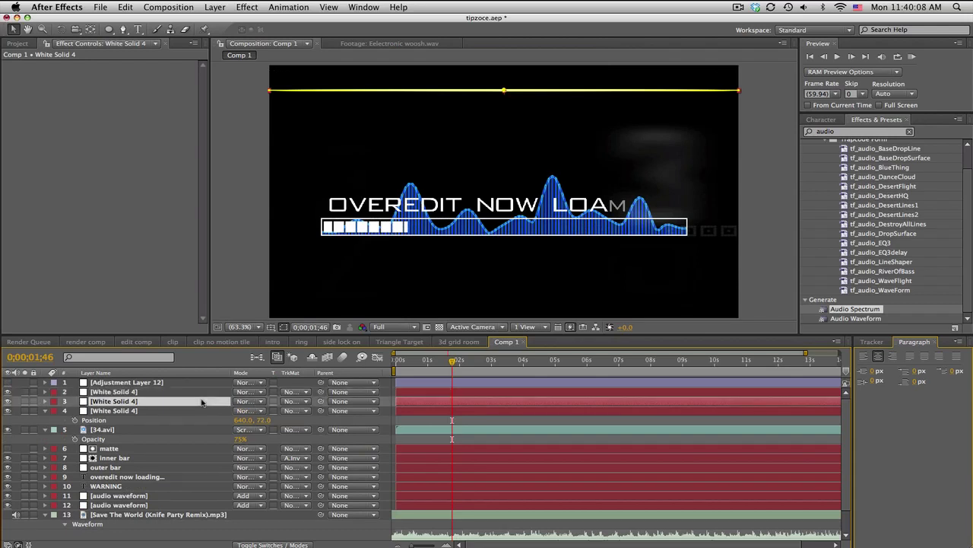
pyautogui.press('p')
pyautogui.click(202, 394)
pyautogui.press('p')
pyautogui.moveTo(268, 400); pyautogui.dragTo(354, 418)
pyautogui.click(268, 420)
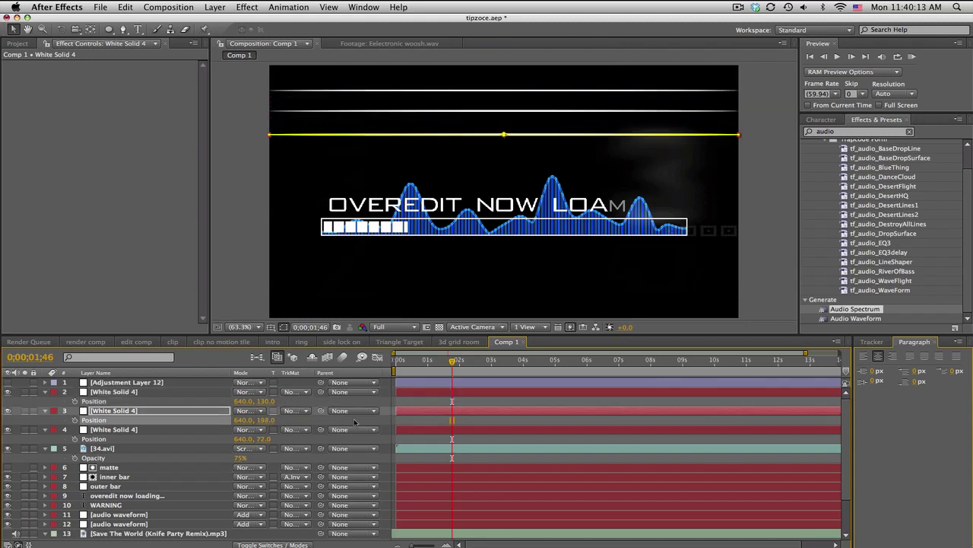
pyautogui.click(486, 416)
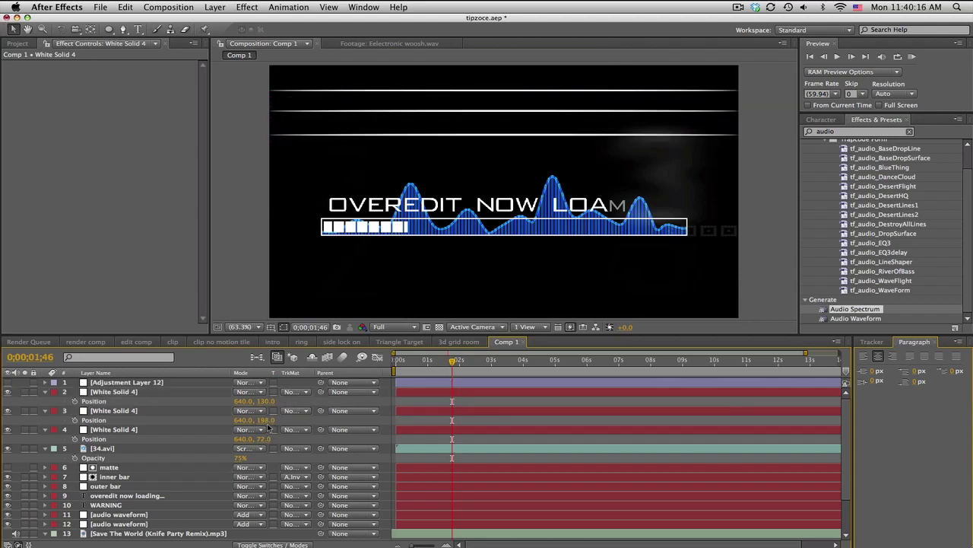
pyautogui.moveTo(268, 420); pyautogui.dragTo(262, 420)
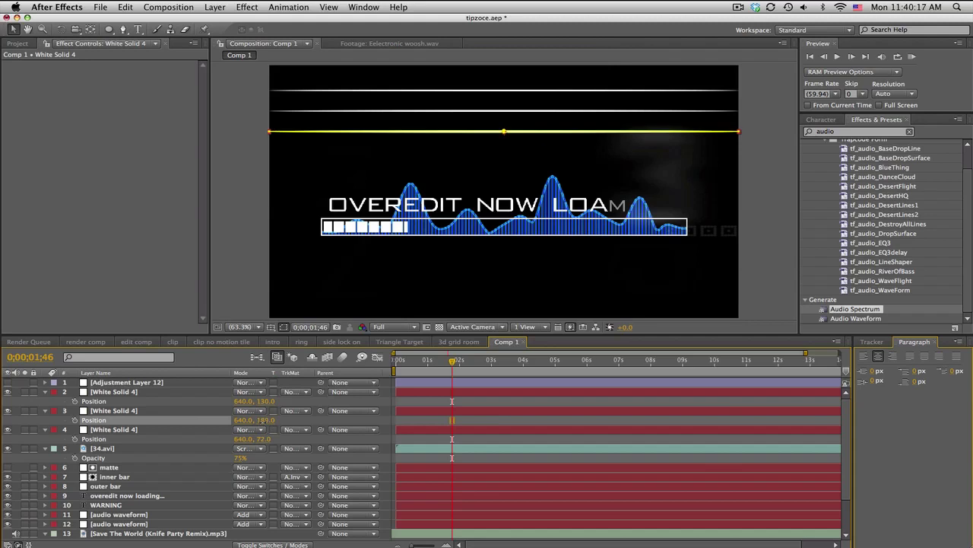
pyautogui.click(469, 404)
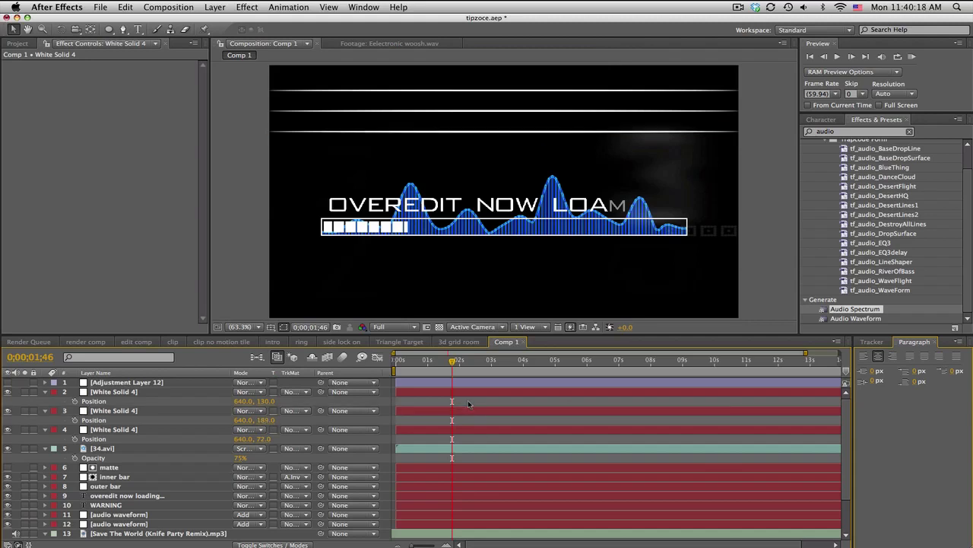
# Add a text layer reading "edit by :" plus the editor's name at 75 px, and place it near the upper lines.
pyautogui.click(137, 30)
pyautogui.click(289, 99)
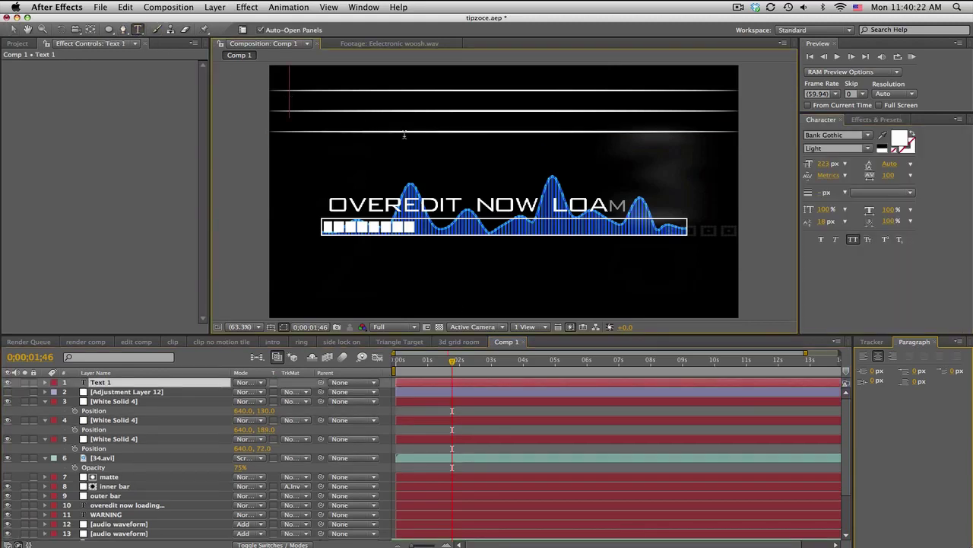
pyautogui.write('edit by ')
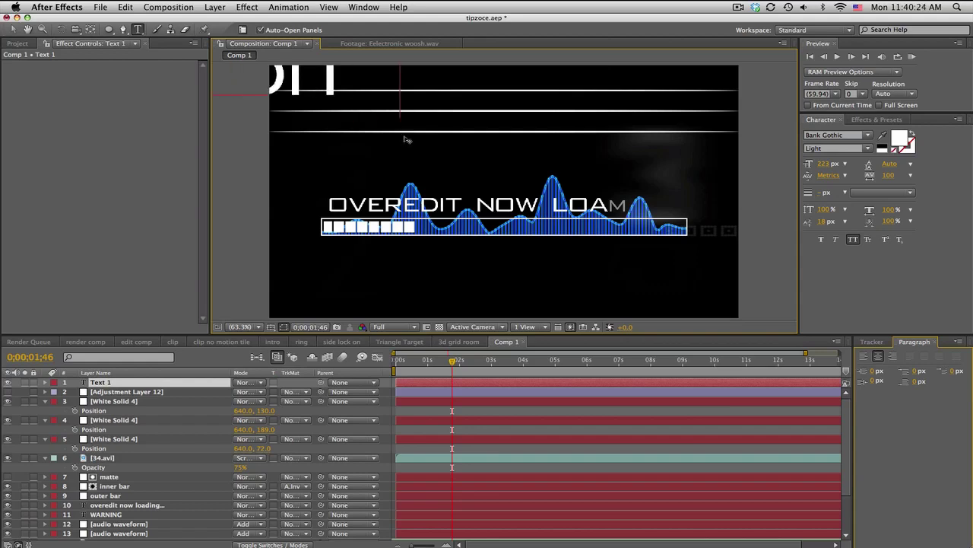
pyautogui.write(':BAKER')
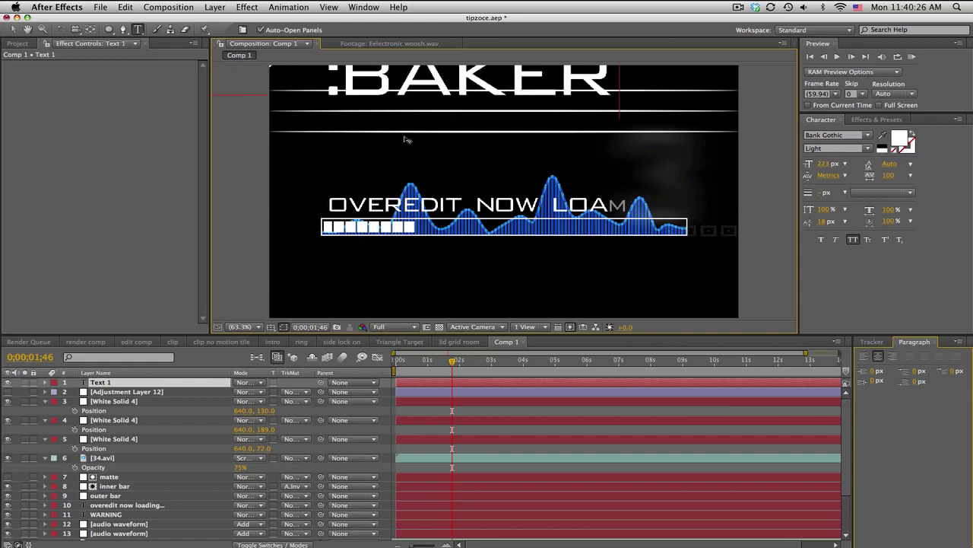
pyautogui.press('super+a')
pyautogui.moveTo(828, 165); pyautogui.dragTo(715, 165)
pyautogui.click(13, 29)
pyautogui.moveTo(318, 85); pyautogui.dragTo(390, 104)
# Correct the credit text so the colon directly follows "edit by", before the editor's name.
pyautogui.doubleClick(389, 104)
pyautogui.click(379, 106)
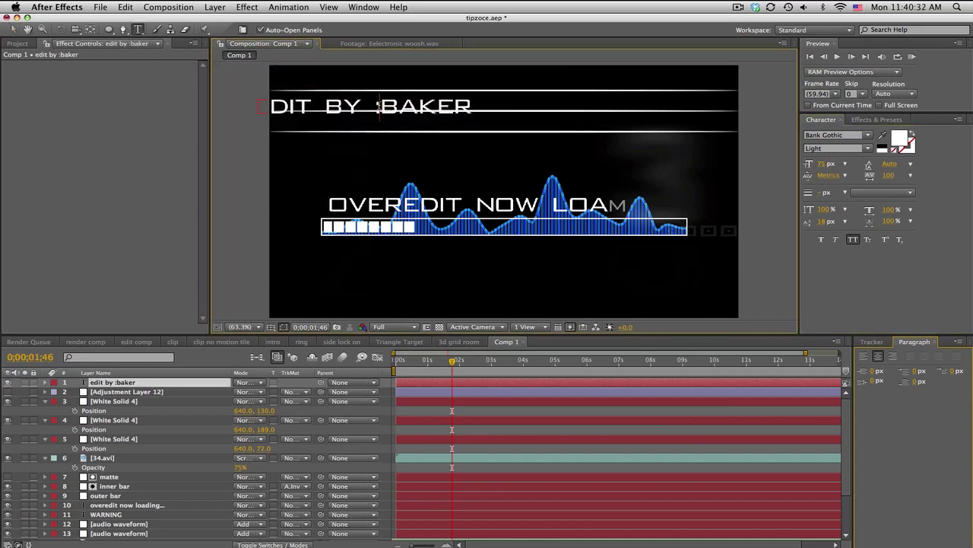
pyautogui.press('BackSpace')
pyautogui.press('BackSpace')
pyautogui.write(':')
# Reduce the credit text's font size to 59 px and place it between the upper two lines.
pyautogui.press('super+a')
pyautogui.click(820, 163)
pyautogui.press('Down')
pyautogui.press('Down')
pyautogui.press('Down')
pyautogui.press('Down')
pyautogui.press('Down')
pyautogui.press('Down')
pyautogui.press('Down')
pyautogui.press('Down')
pyautogui.press('Down')
pyautogui.press('Down')
pyautogui.press('Down')
pyautogui.press('Down')
pyautogui.press('Down')
pyautogui.press('Down')
pyautogui.press('Down')
pyautogui.press('Down')
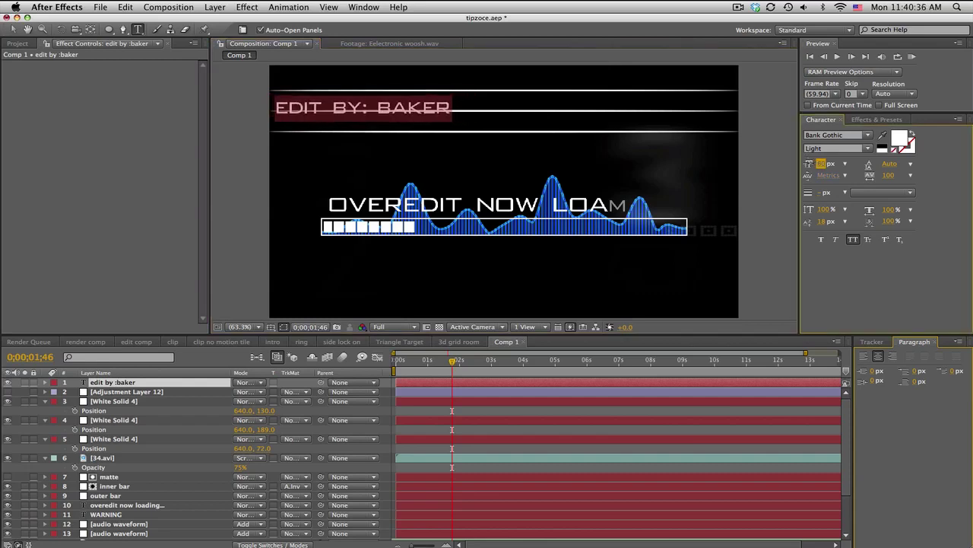
pyautogui.click(19, 30)
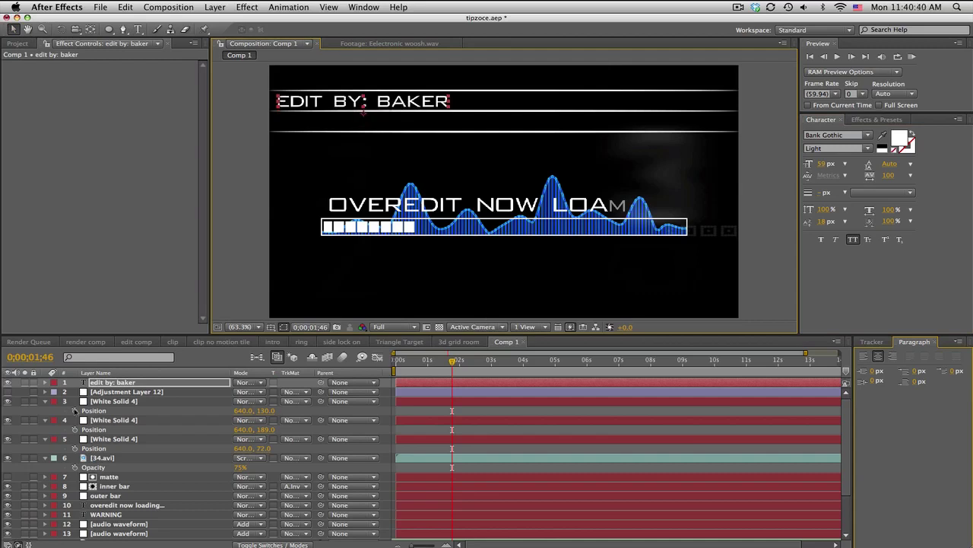
# Move the credit text layer beneath the adjustment layer and toggle the adjustment layer to check the distortion.
pyautogui.moveTo(105, 382); pyautogui.dragTo(86, 391)
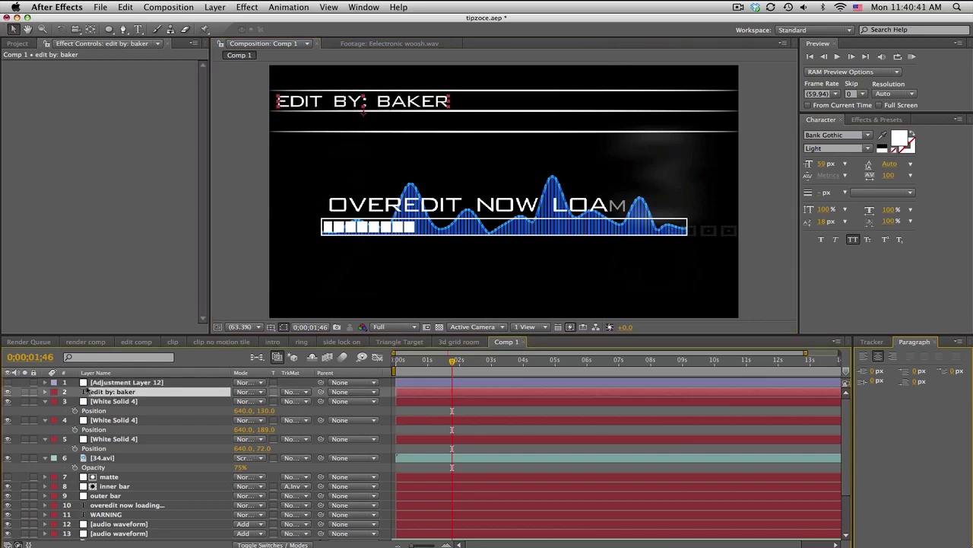
pyautogui.click(8, 381)
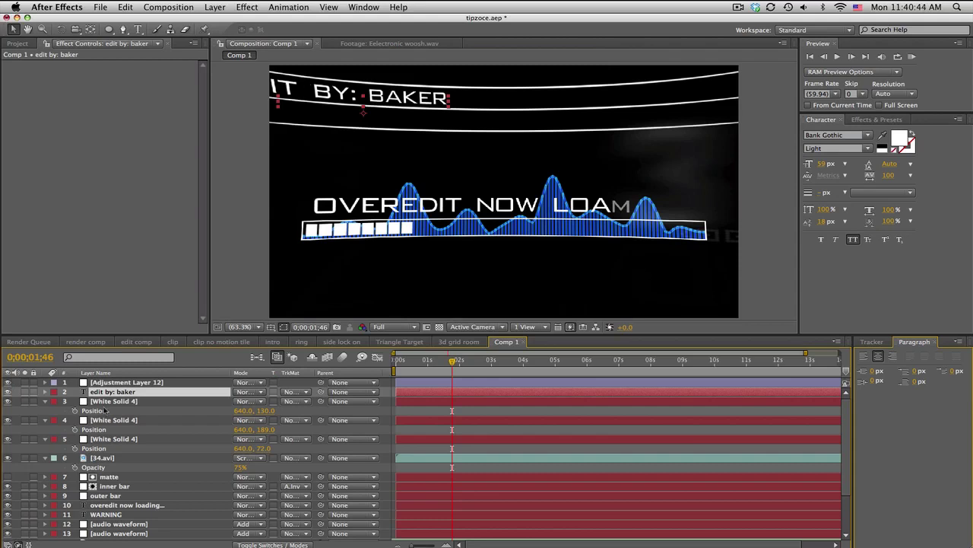
pyautogui.click(7, 382)
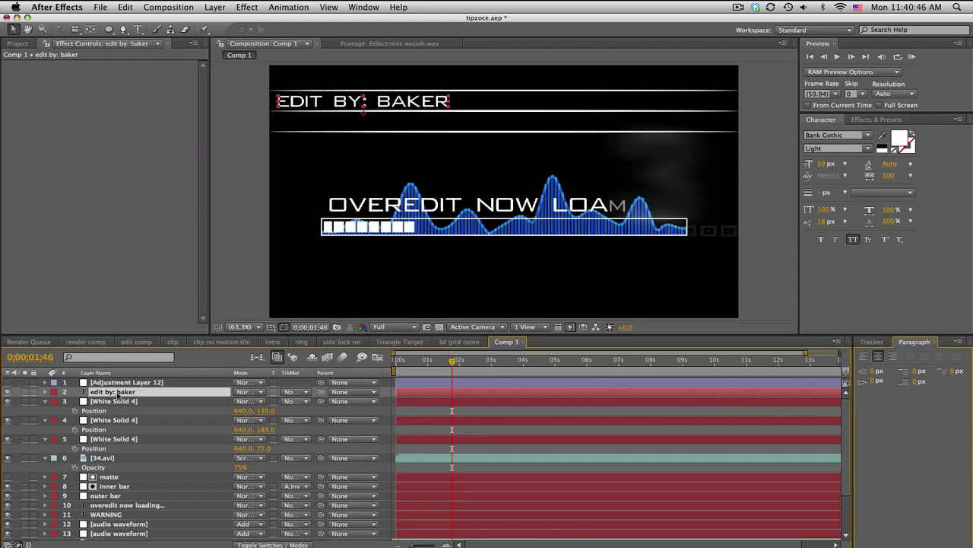
# Set the credit text's position to 339.8, 135.8, checking its left margin with the adjustment layer shown, and hide that layer again.
pyautogui.press('p')
pyautogui.moveTo(239, 401); pyautogui.dragTo(301, 401)
pyautogui.click(8, 383)
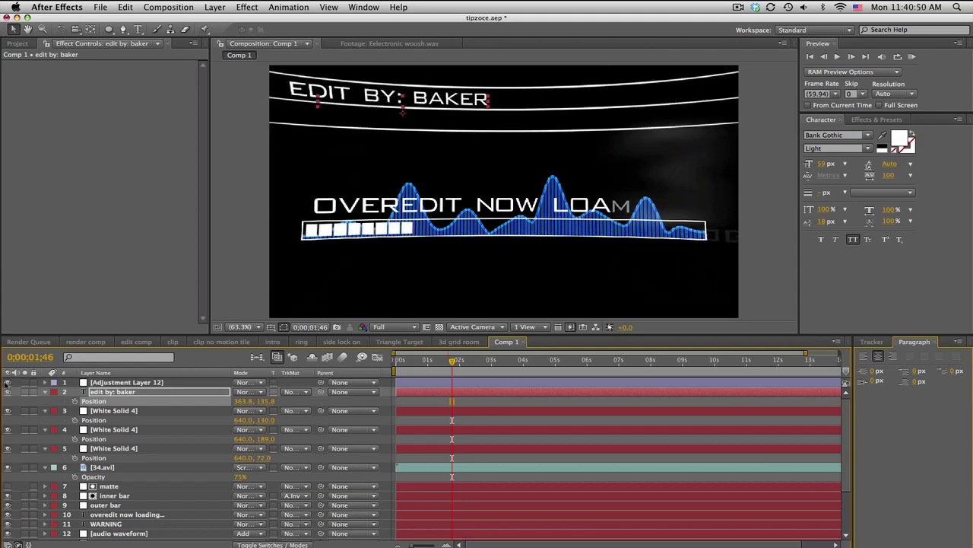
pyautogui.press('Left')
pyautogui.press('Left')
pyautogui.press('Left')
pyautogui.press('Left')
pyautogui.press('Left')
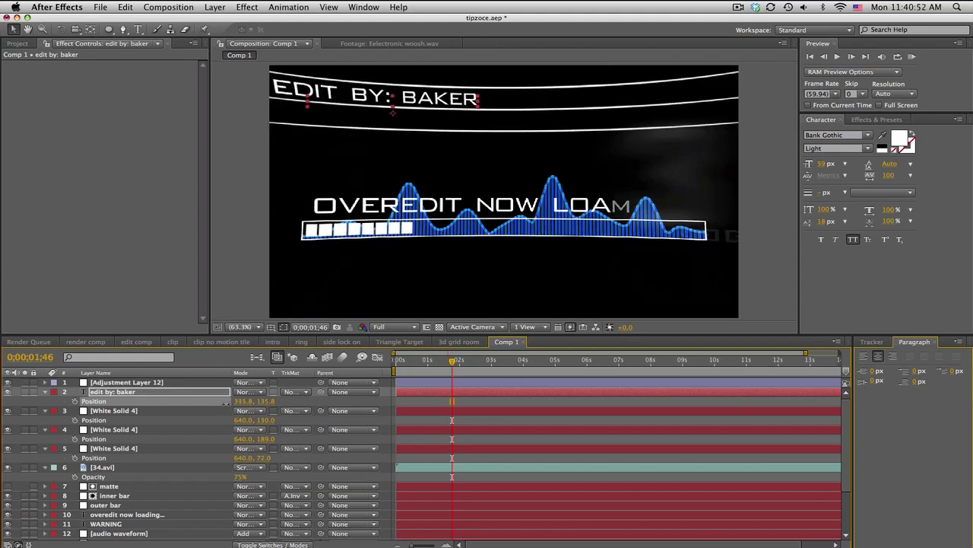
pyautogui.click(7, 383)
# Duplicate the edit credit text layer and change the copy's text to "clip by: person".
pyautogui.click(126, 393)
pyautogui.press('super+d')
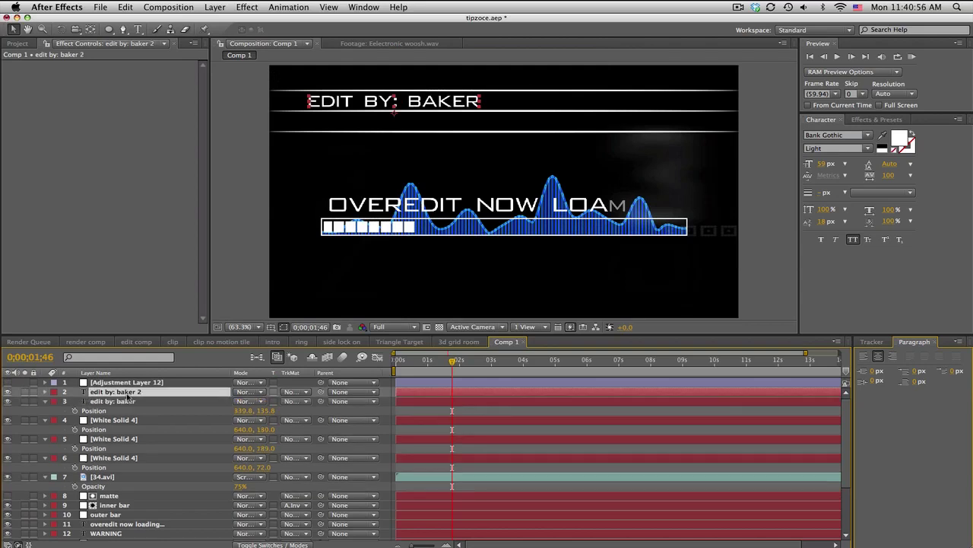
pyautogui.press('super+t')
pyautogui.write('clip by:')
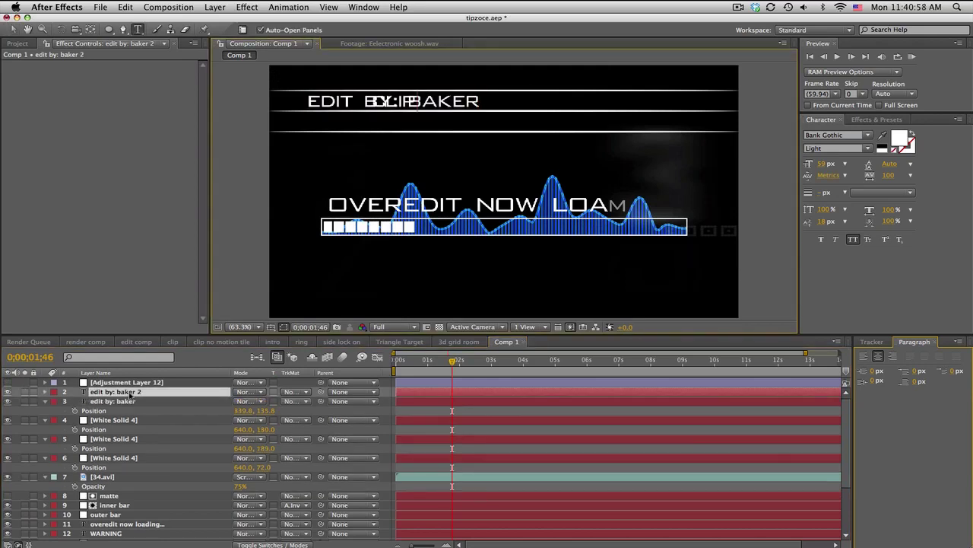
pyautogui.write(' person')
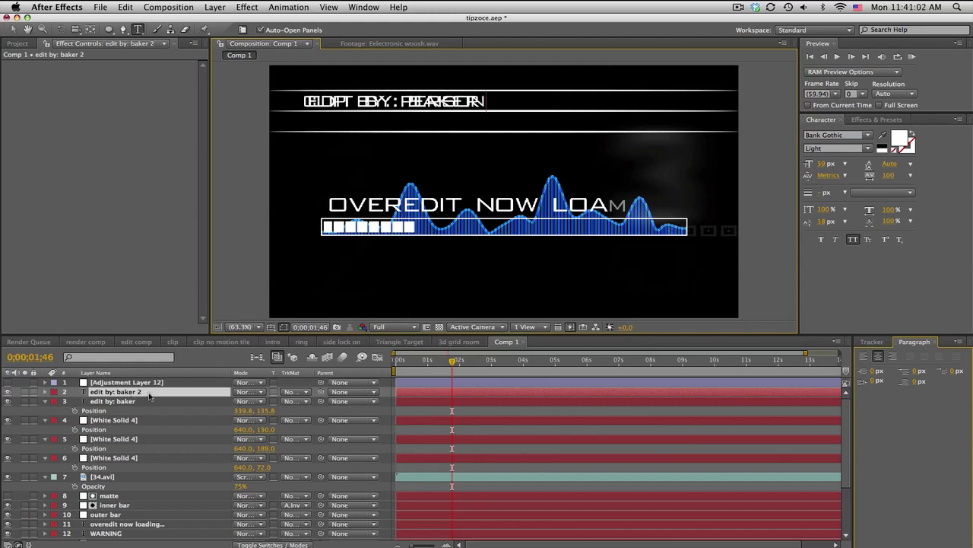
# Set the clip credit's position to 934.8, 135.8, checking its right margin with the adjustment layer shown, and hide that layer again.
pyautogui.click(149, 394)
pyautogui.press('p')
pyautogui.moveTo(244, 401); pyautogui.dragTo(621, 397)
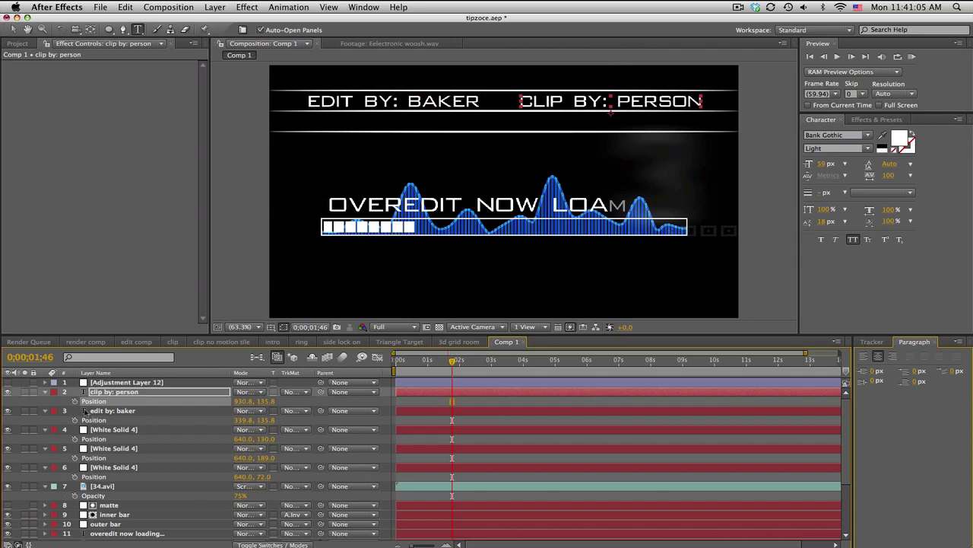
pyautogui.click(8, 383)
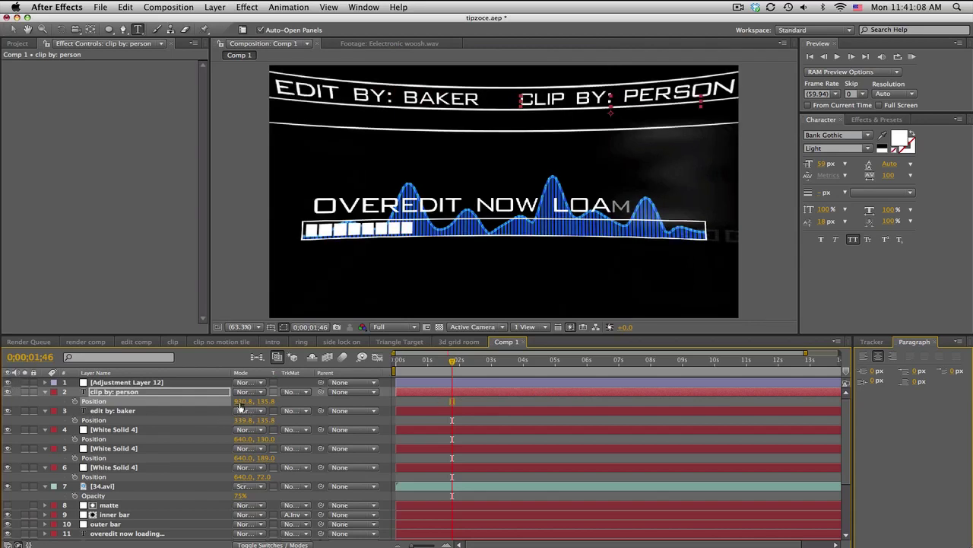
pyautogui.moveTo(239, 401); pyautogui.dragTo(241, 400)
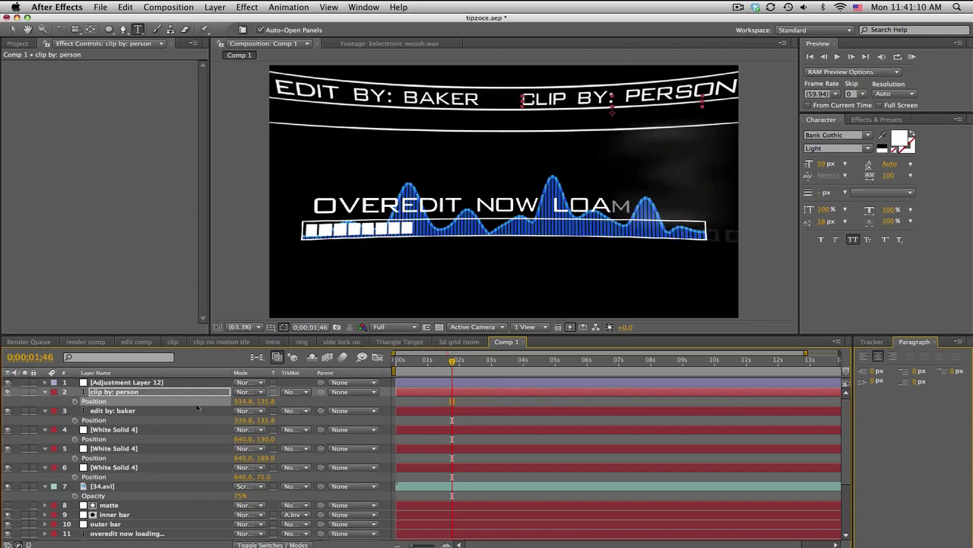
pyautogui.click(7, 392)
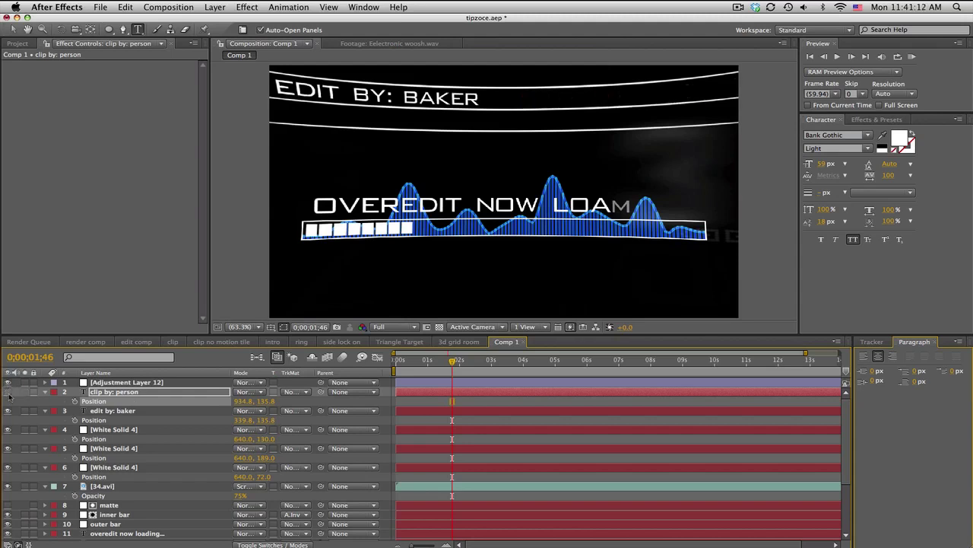
pyautogui.click(7, 391)
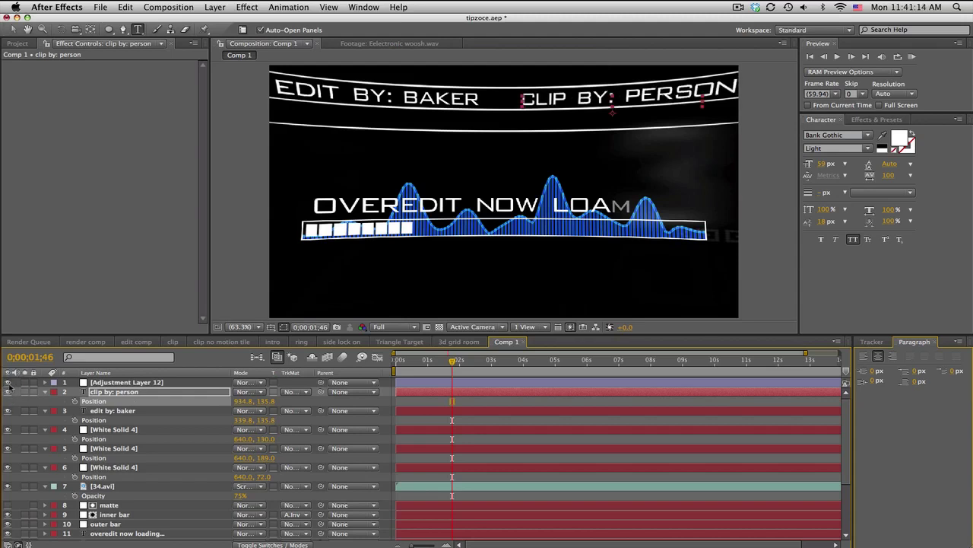
pyautogui.click(8, 383)
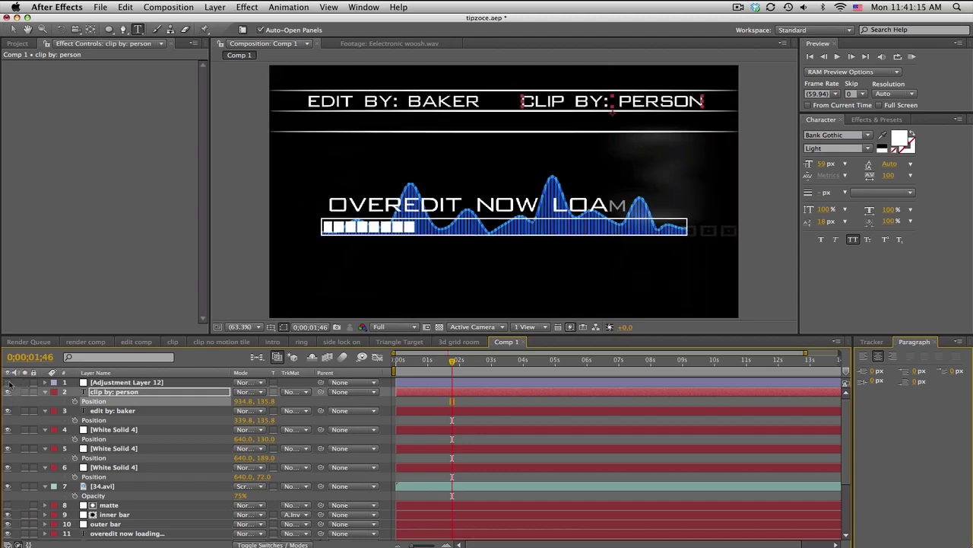
# Duplicate the clip credit text layer and change the copy's text to "song: super cool stuff song awesome".
pyautogui.click(124, 392)
pyautogui.press('super+d')
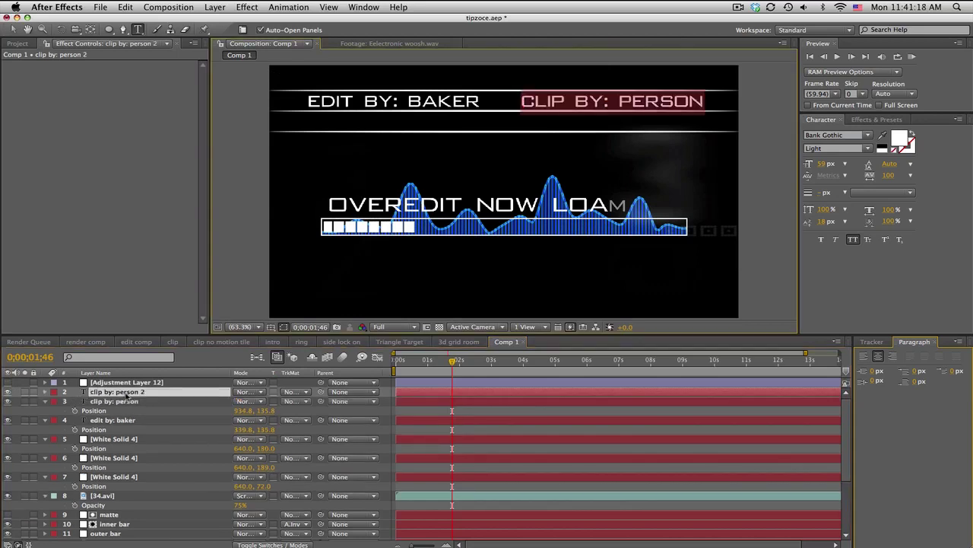
pyautogui.write('DONE')
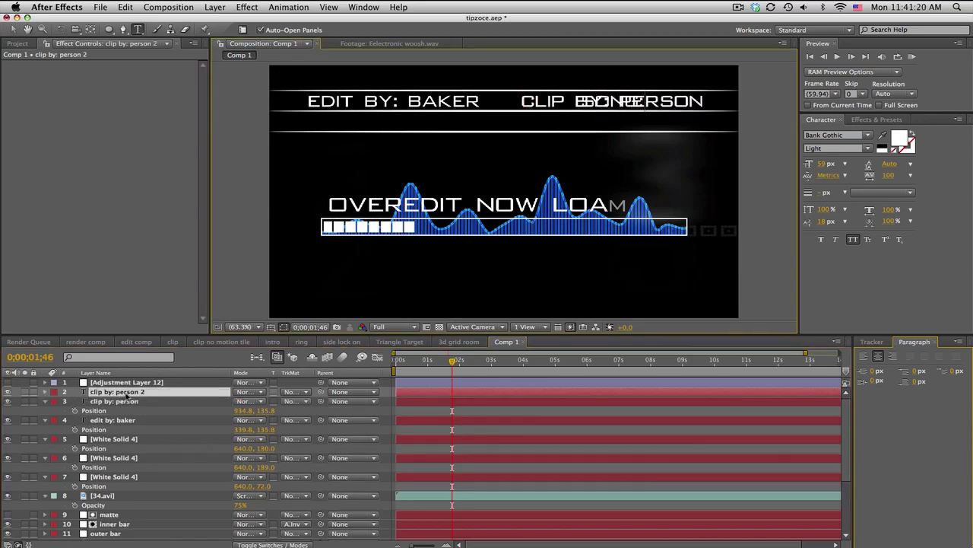
pyautogui.write(': SUPER COOL STU')
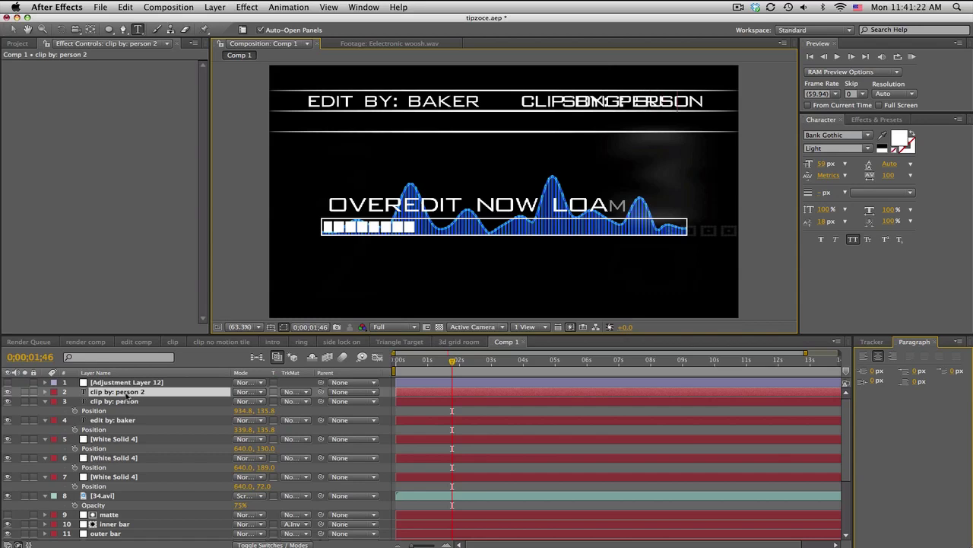
pyautogui.write('FF SONG')
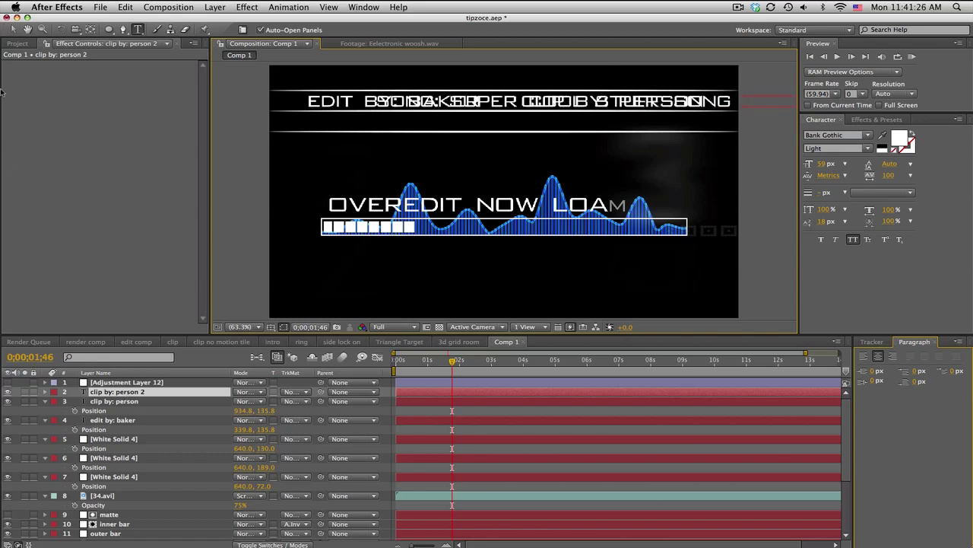
# Place the song credit between the lower two lines and reduce its font size to 51 px.
pyautogui.click(12, 29)
pyautogui.moveTo(465, 108); pyautogui.dragTo(439, 121)
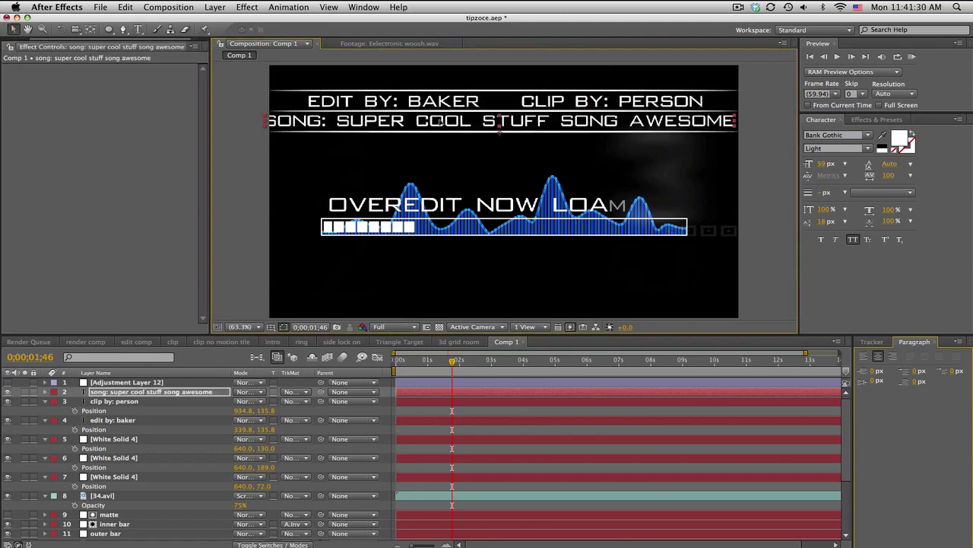
pyautogui.doubleClick(441, 123)
pyautogui.moveTo(827, 166); pyautogui.dragTo(818, 167)
pyautogui.click(13, 29)
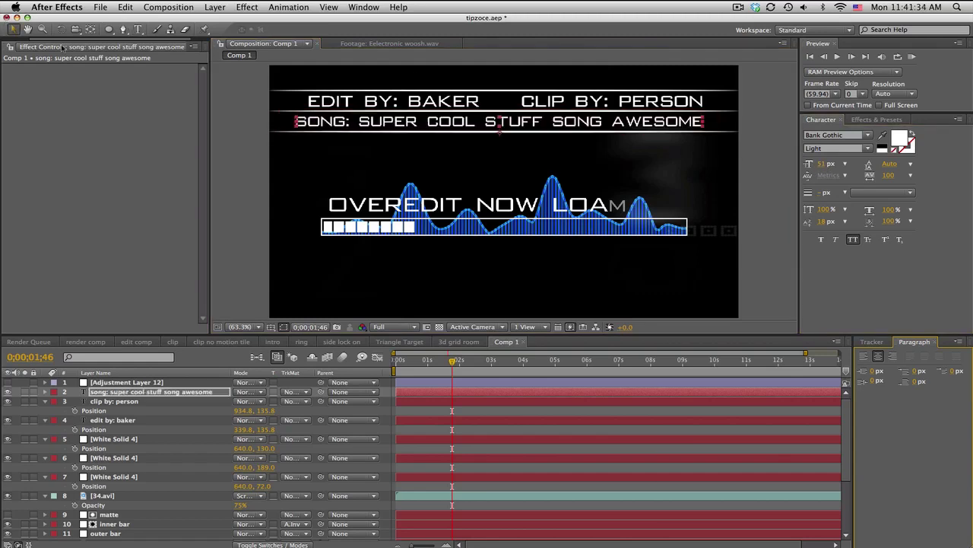
# Show the adjustment layer and fine-tune the song credit's placement so the distorted text fits the frame width.
pyautogui.moveTo(451, 122); pyautogui.dragTo(459, 127)
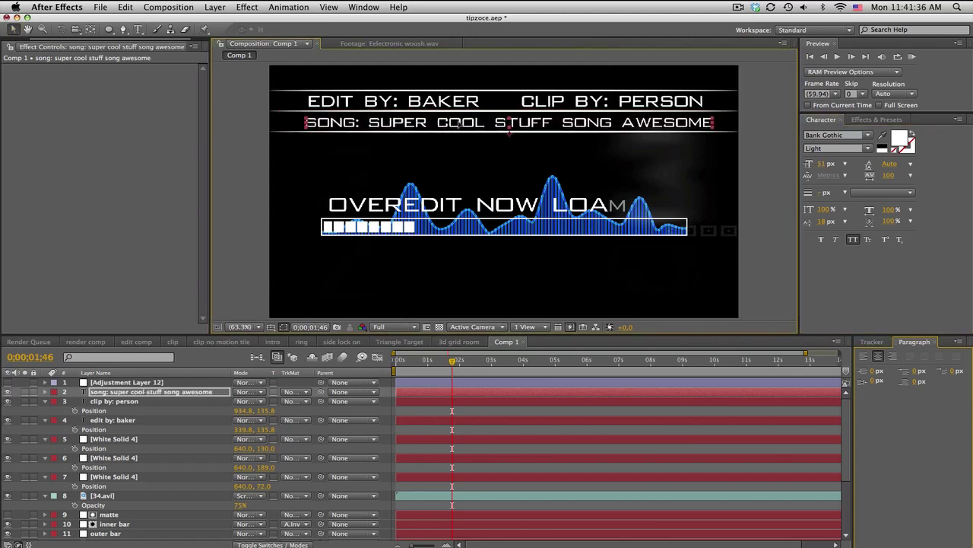
pyautogui.click(8, 382)
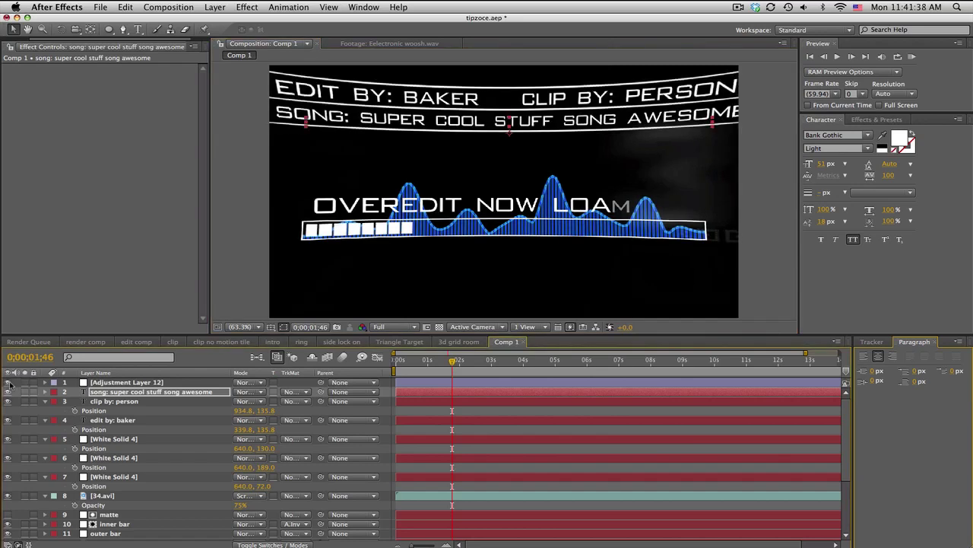
pyautogui.moveTo(464, 120); pyautogui.dragTo(459, 120)
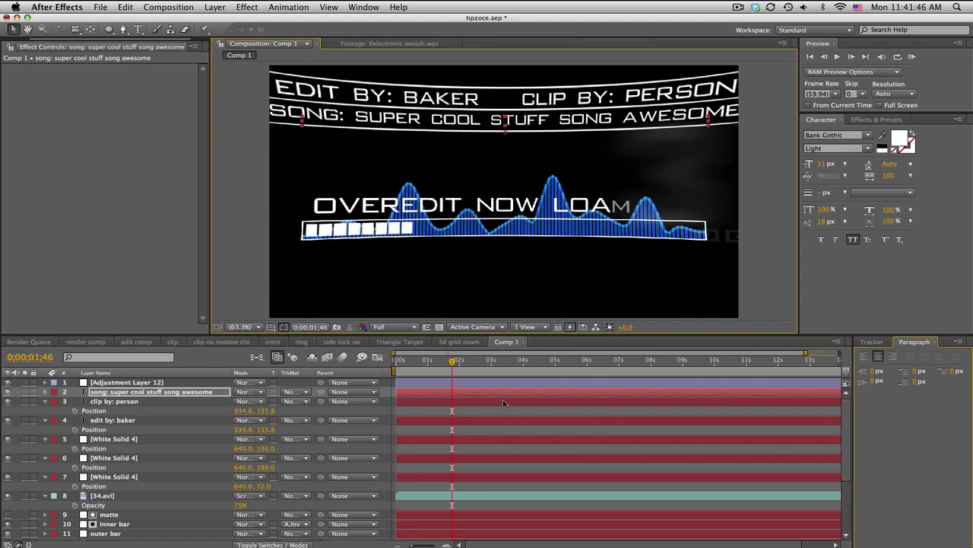
# Play the composition from near its start and compare it with the finished intro composition.
pyautogui.click(404, 361)
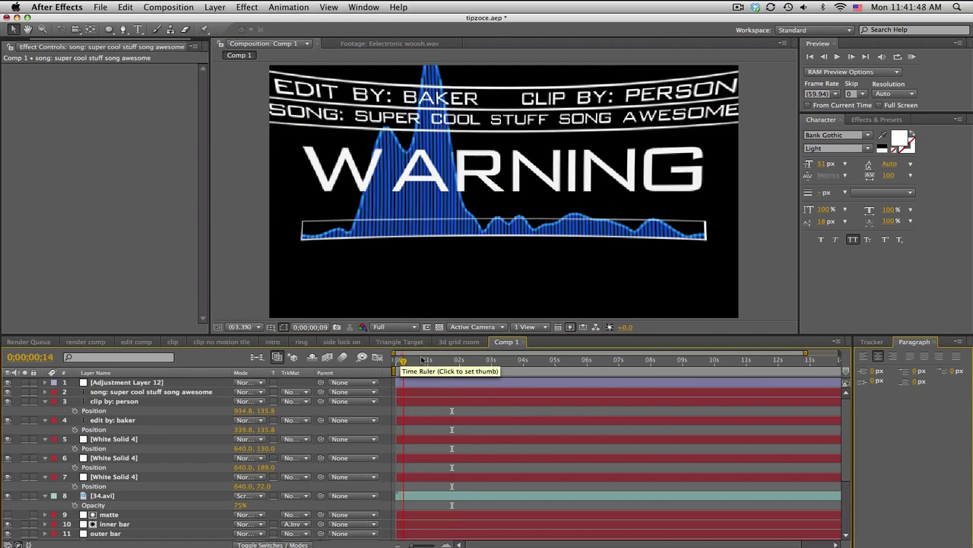
pyautogui.press('space')
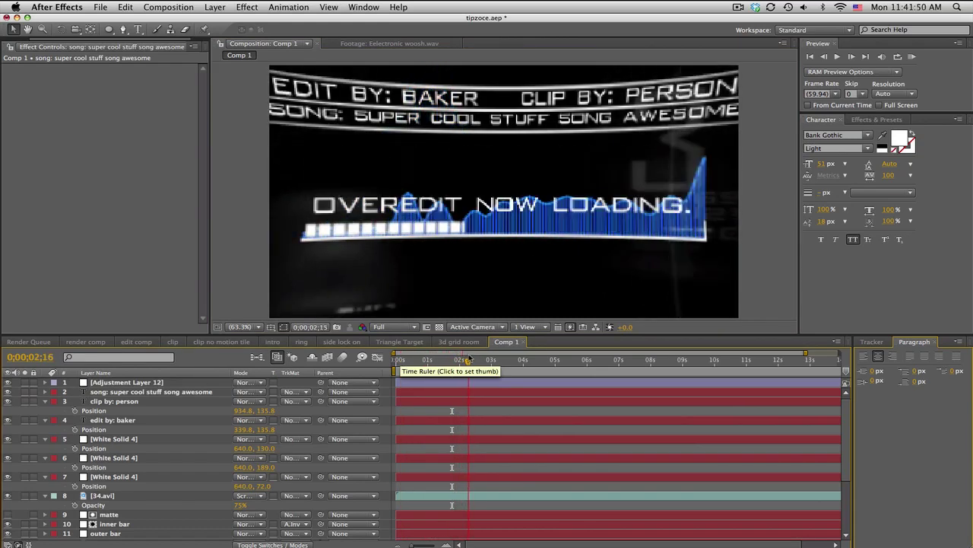
pyautogui.click(274, 342)
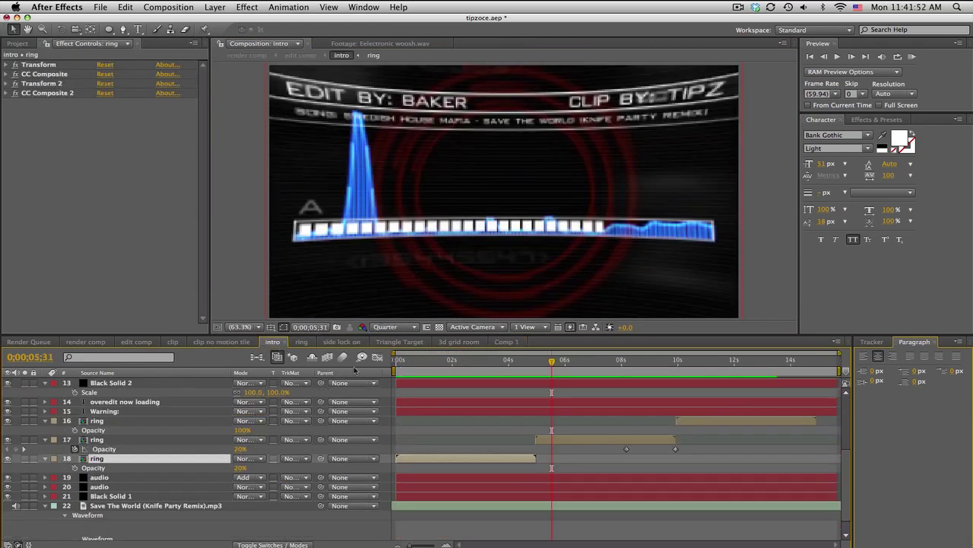
pyautogui.click(505, 341)
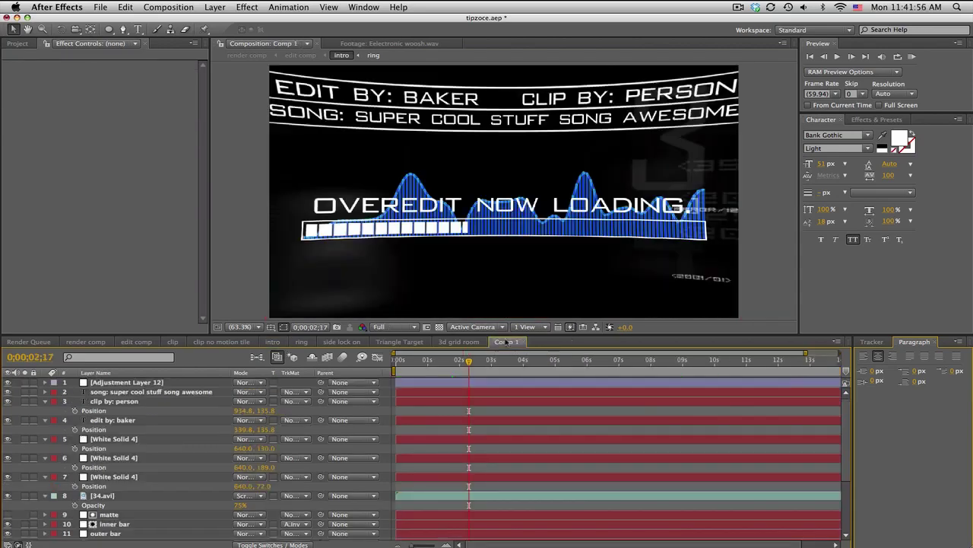
# Create a white solid named "grid" at composition size in Comp 1.
pyautogui.click(215, 7)
pyautogui.moveTo(239, 20)
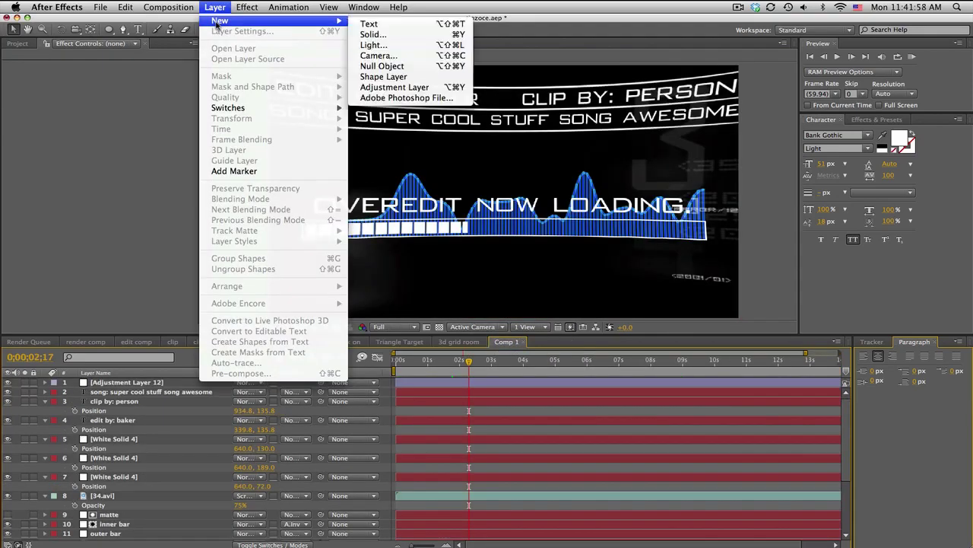
pyautogui.click(362, 33)
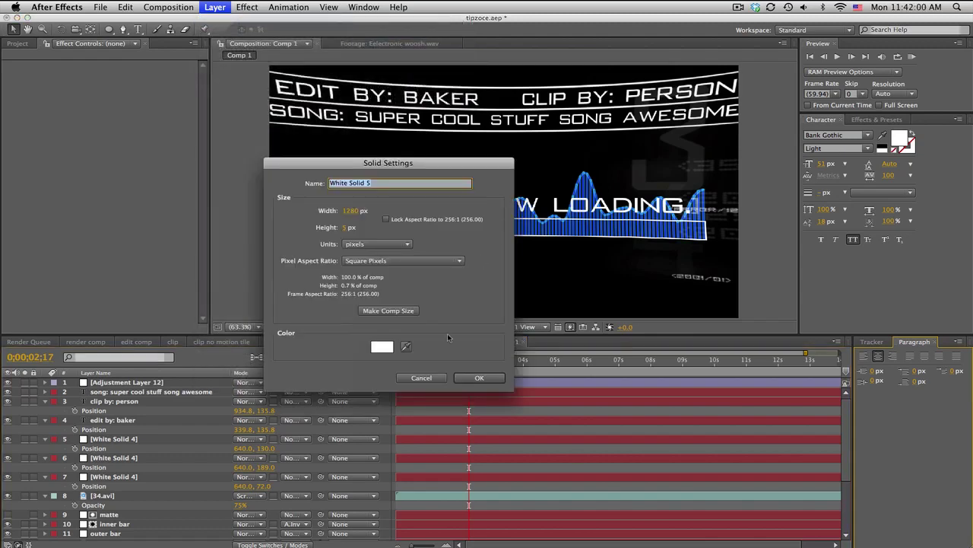
pyautogui.write('grid')
pyautogui.click(410, 315)
pyautogui.click(479, 377)
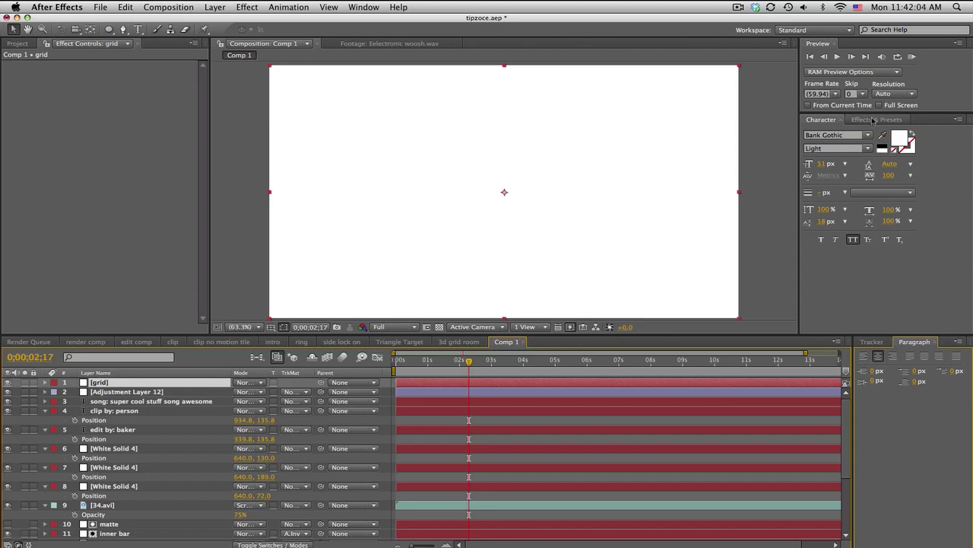
# Find the Grid effect and apply it to the grid solid.
pyautogui.click(873, 120)
pyautogui.write('grid')
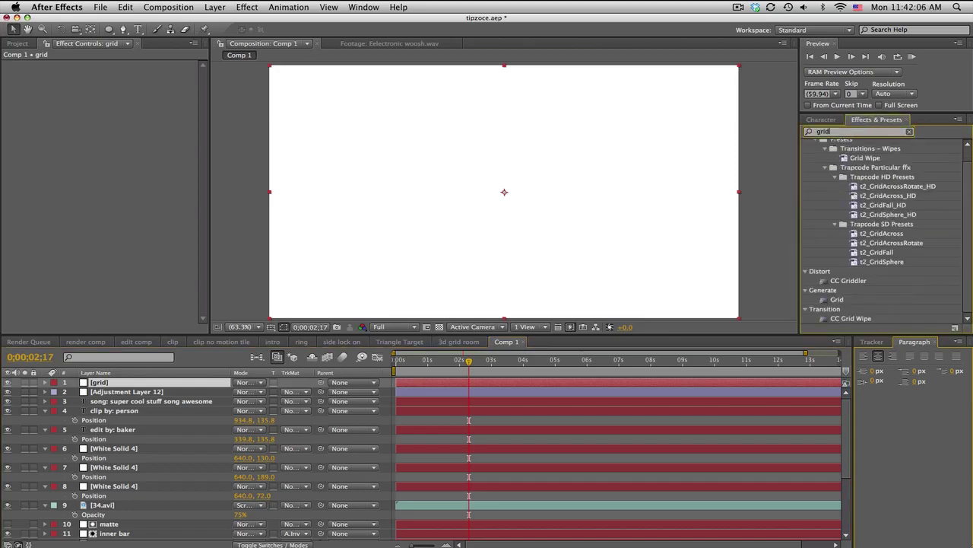
pyautogui.moveTo(837, 299); pyautogui.dragTo(176, 382)
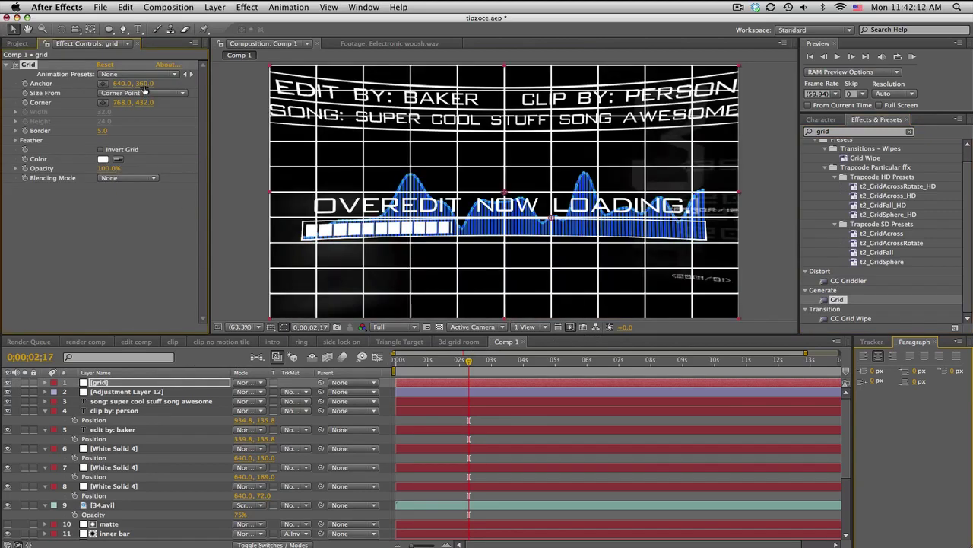
# Size the grid from Width & Height Sliders and set its width to 2120.
pyautogui.click(140, 93)
pyautogui.click(138, 111)
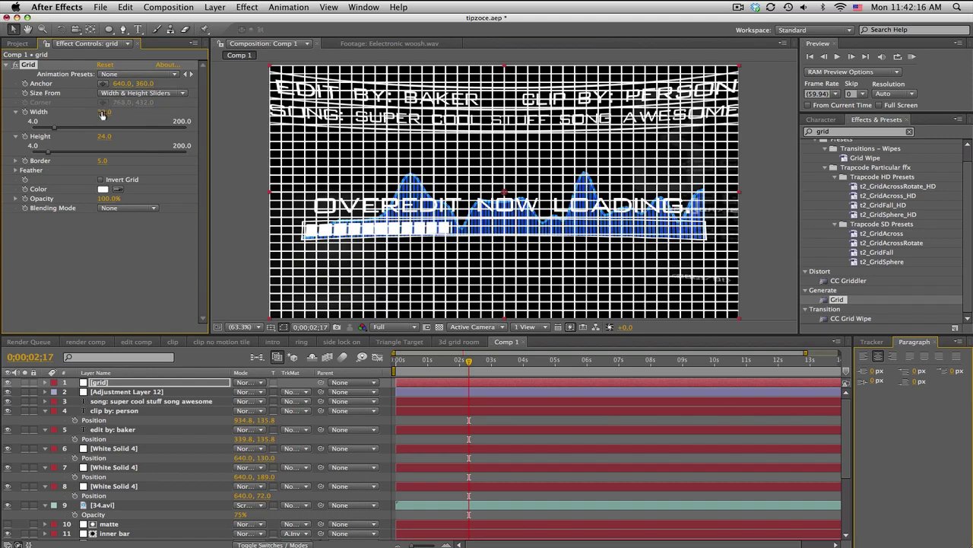
pyautogui.moveTo(108, 111); pyautogui.dragTo(654, 107)
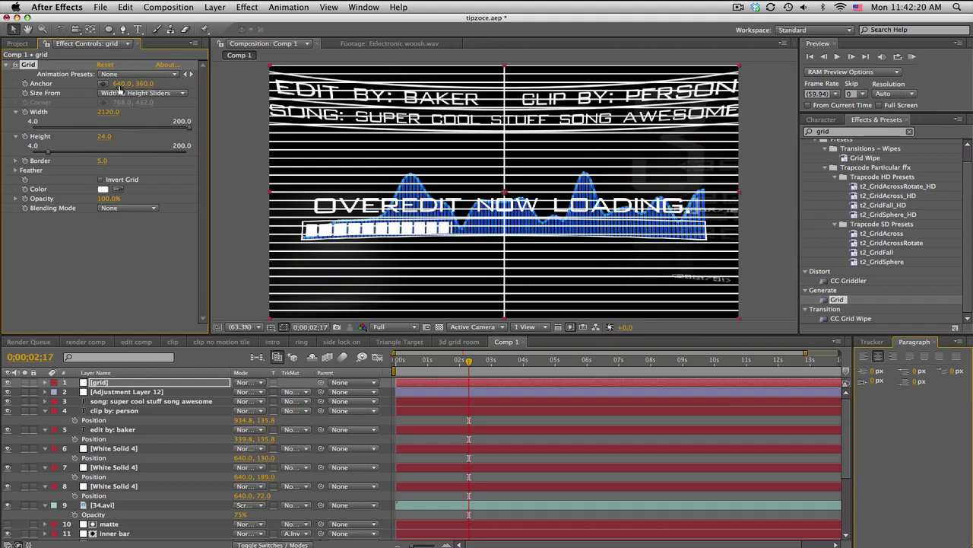
# Move the grid's anchor to -25, 360 so its vertical line leaves the frame, and set the grid height to 10.
pyautogui.moveTo(119, 85); pyautogui.dragTo(1, 92)
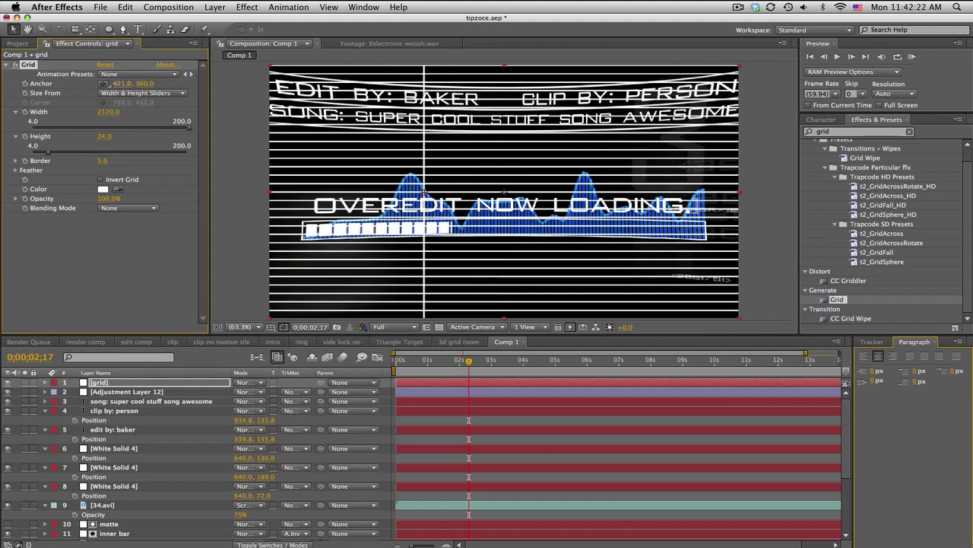
pyautogui.moveTo(115, 85); pyautogui.dragTo(1, 88)
pyautogui.moveTo(122, 86); pyautogui.dragTo(39, 94)
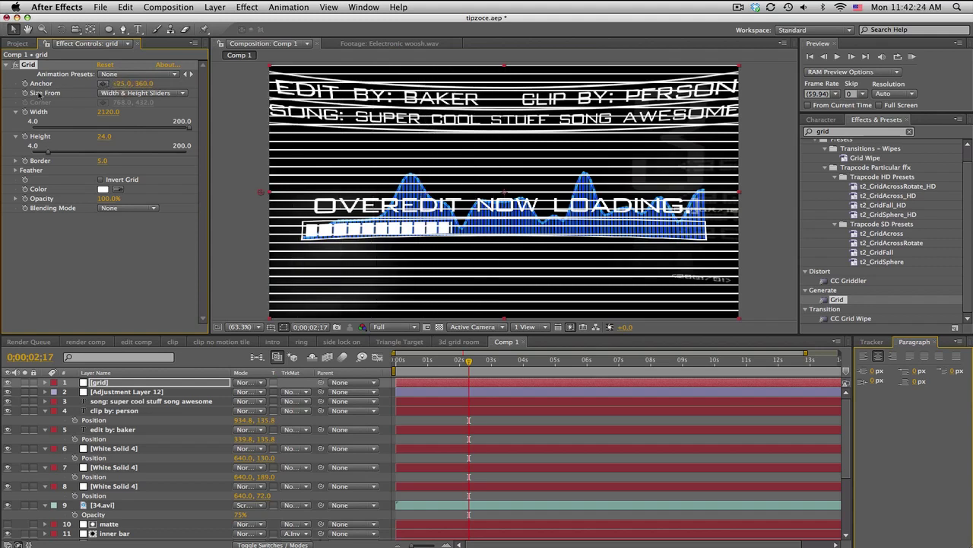
pyautogui.click(105, 137)
pyautogui.write('10')
pyautogui.press('Return')
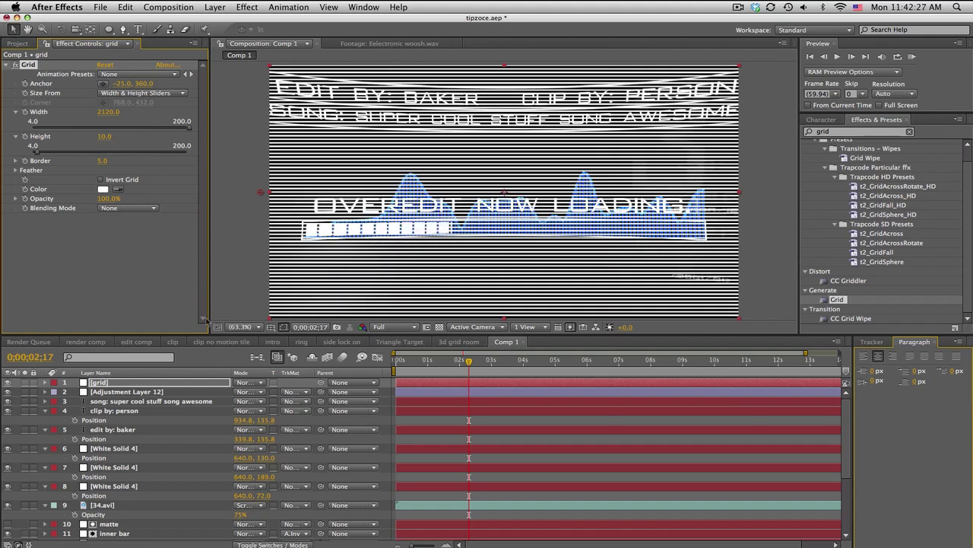
# Set the grid layer's blending mode to Overlay and its opacity to 24%.
pyautogui.click(253, 382)
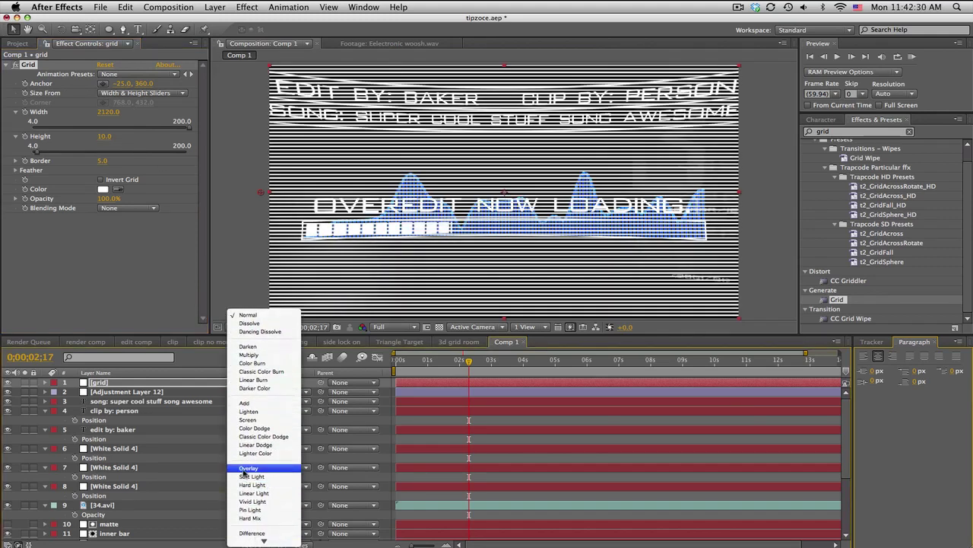
pyautogui.click(249, 469)
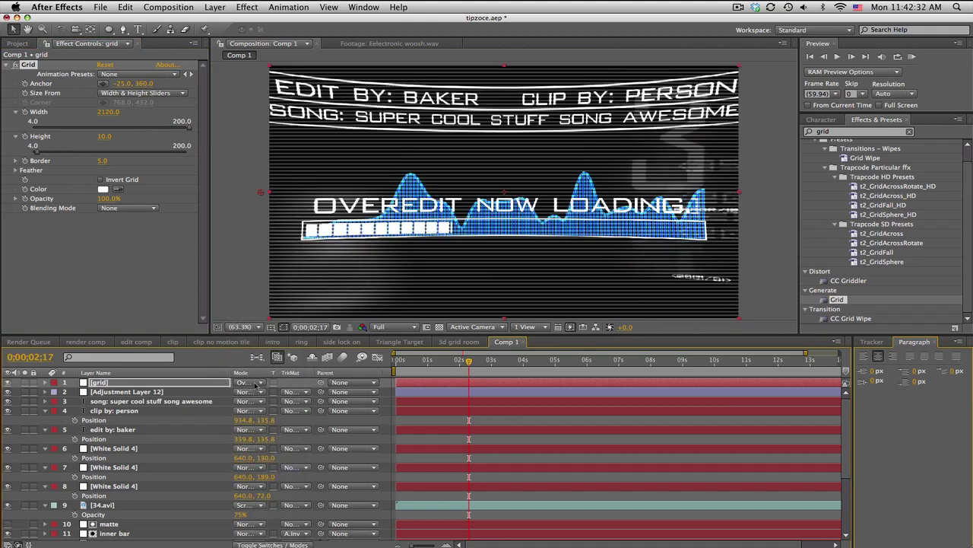
pyautogui.click(203, 383)
pyautogui.press('t')
pyautogui.moveTo(240, 392); pyautogui.dragTo(200, 396)
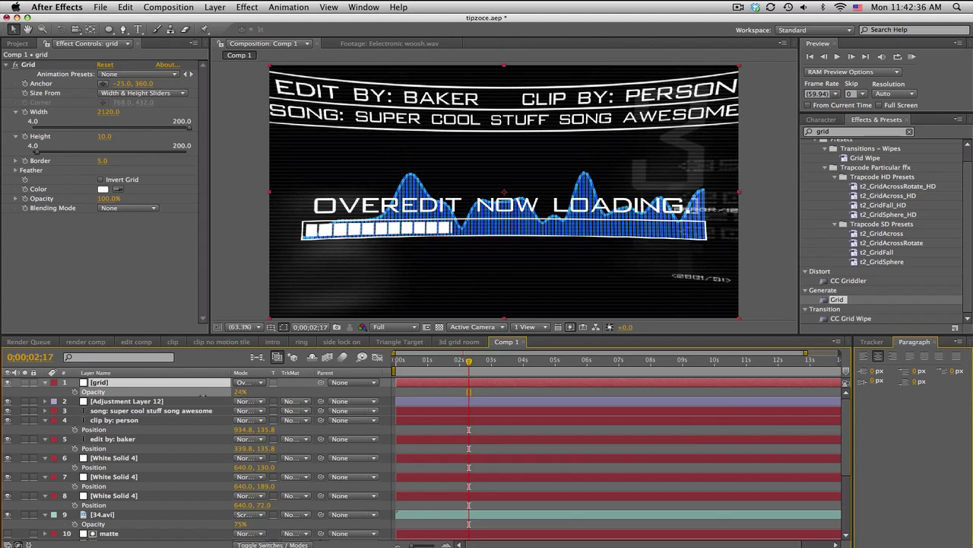
# Set the grid layer's opacity to 20% and check the scanlines at several points in the intro.
pyautogui.click(240, 392)
pyautogui.write('20')
pyautogui.press('Return')
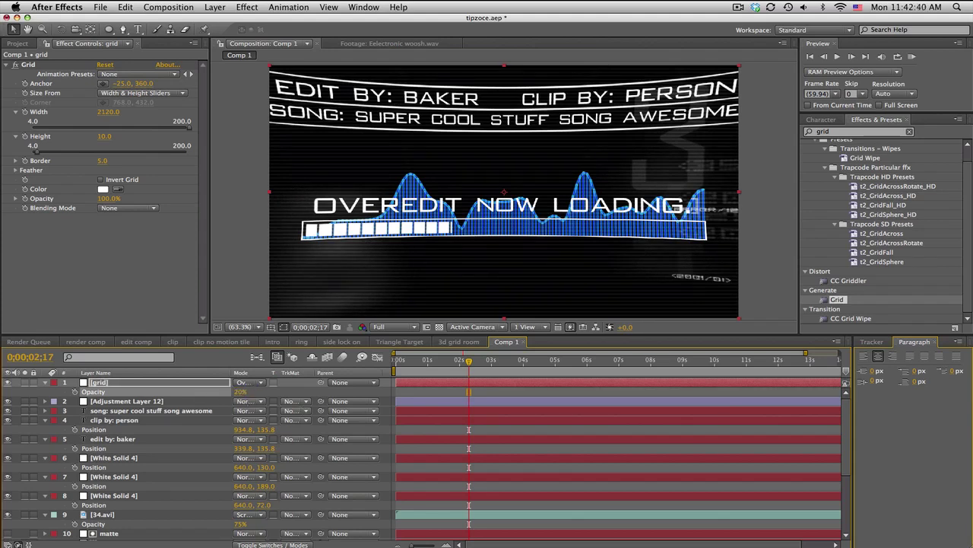
pyautogui.click(420, 361)
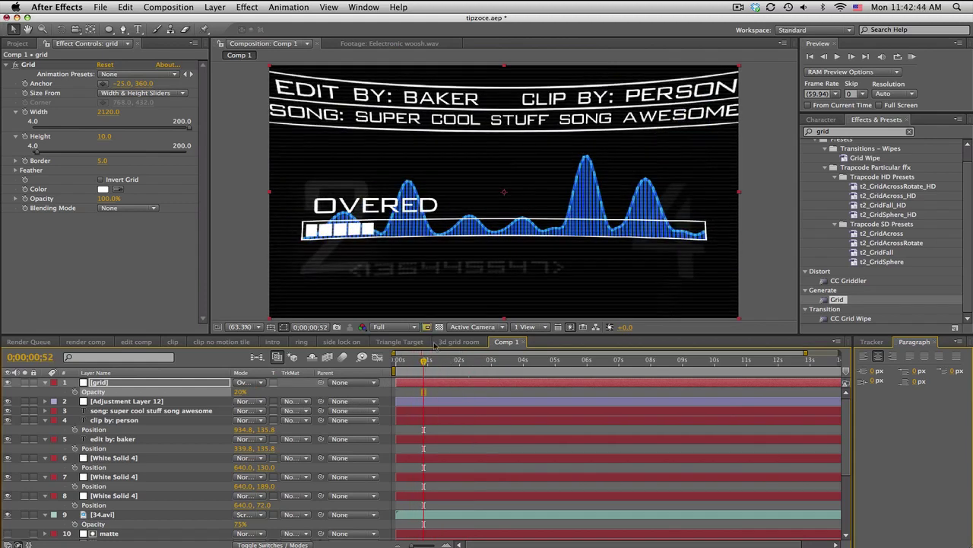
pyautogui.moveTo(436, 359); pyautogui.dragTo(623, 359)
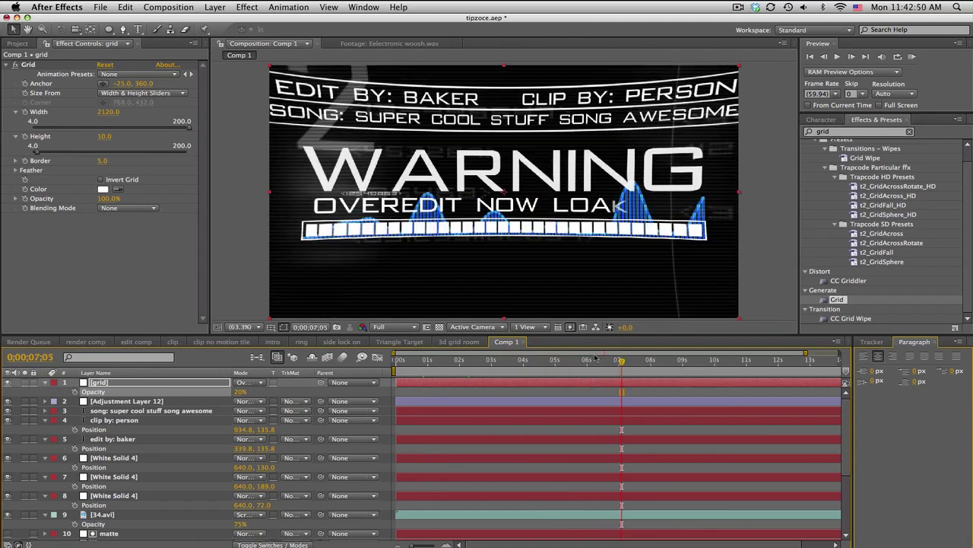
pyautogui.click(478, 363)
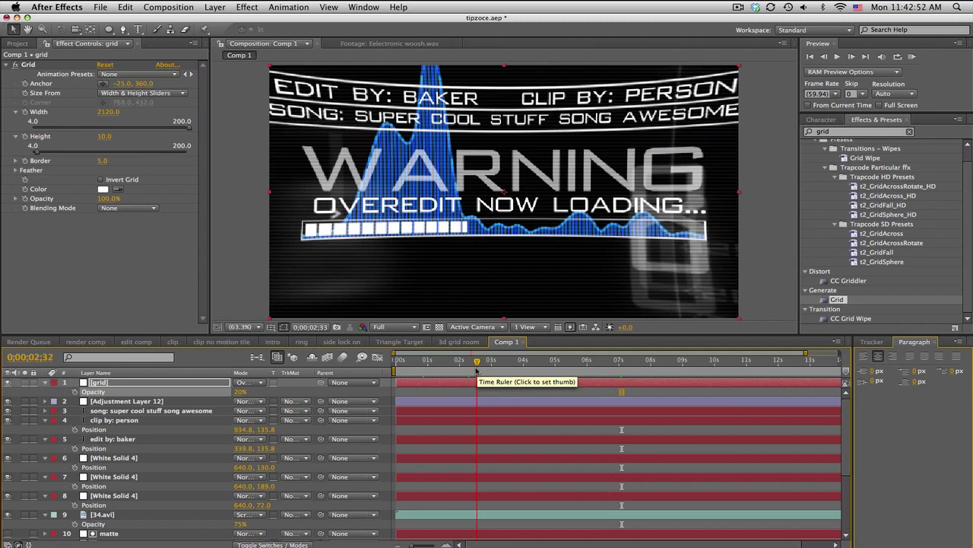
pyautogui.moveTo(477, 369); pyautogui.dragTo(459, 369)
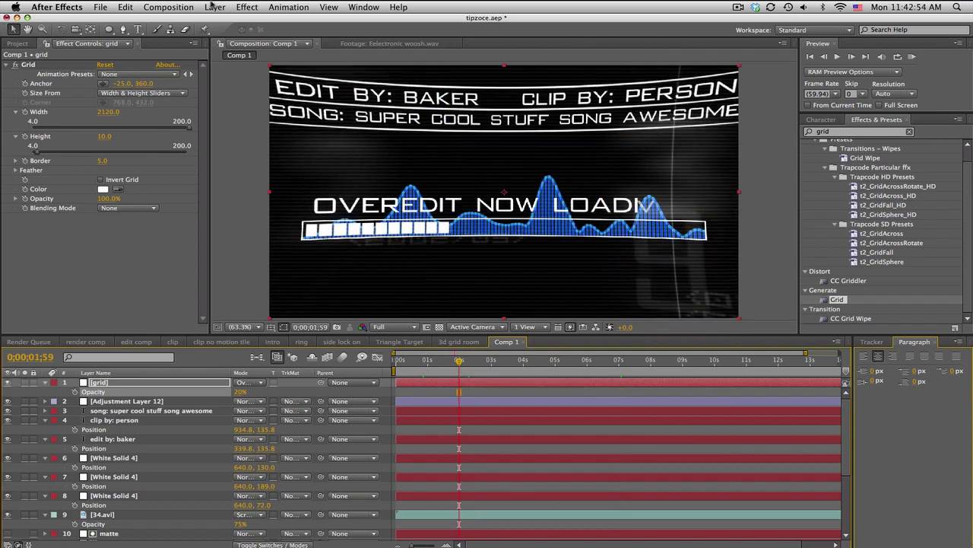
# Create a new 1280 × 720 composition named "ring thingy" with a duration of 15 seconds.
pyautogui.click(168, 6)
pyautogui.click(170, 36)
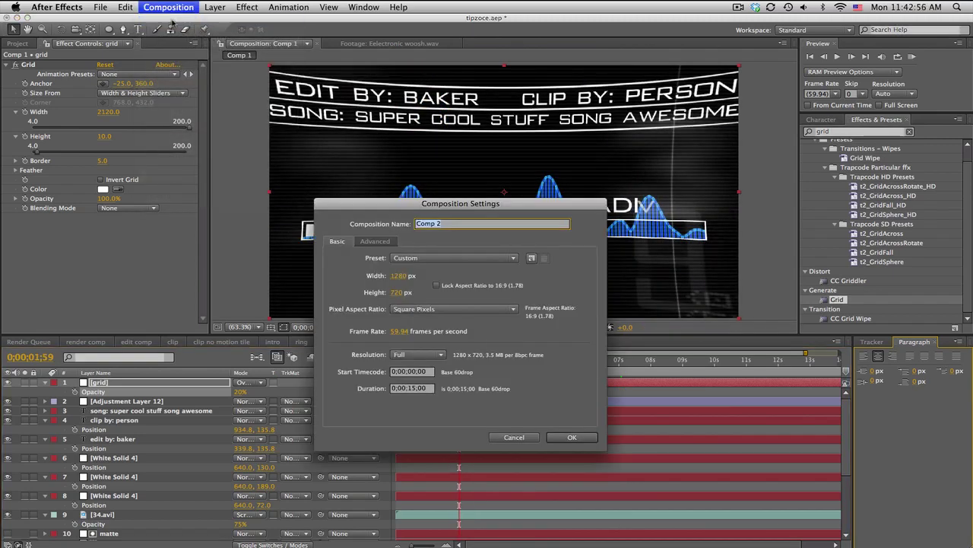
pyautogui.write('ring thingy')
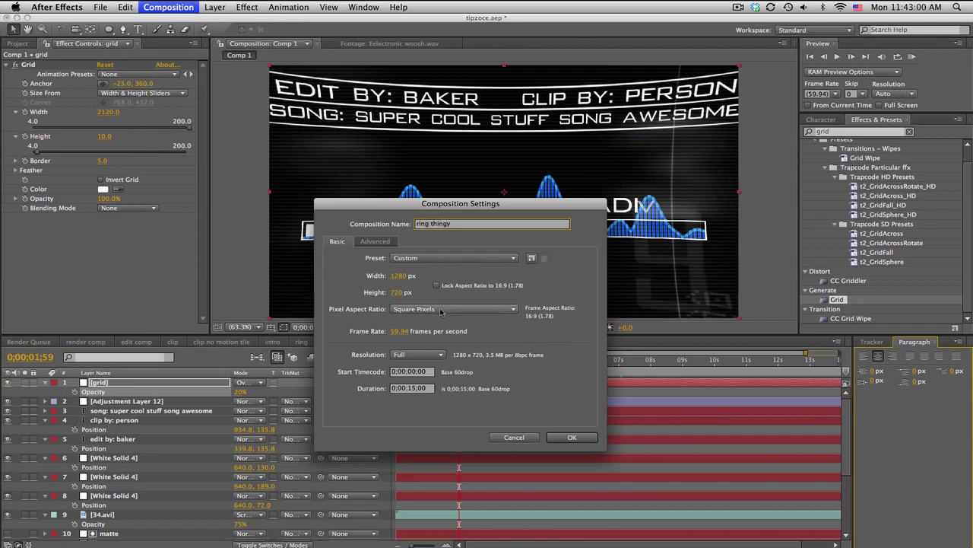
pyautogui.click(572, 438)
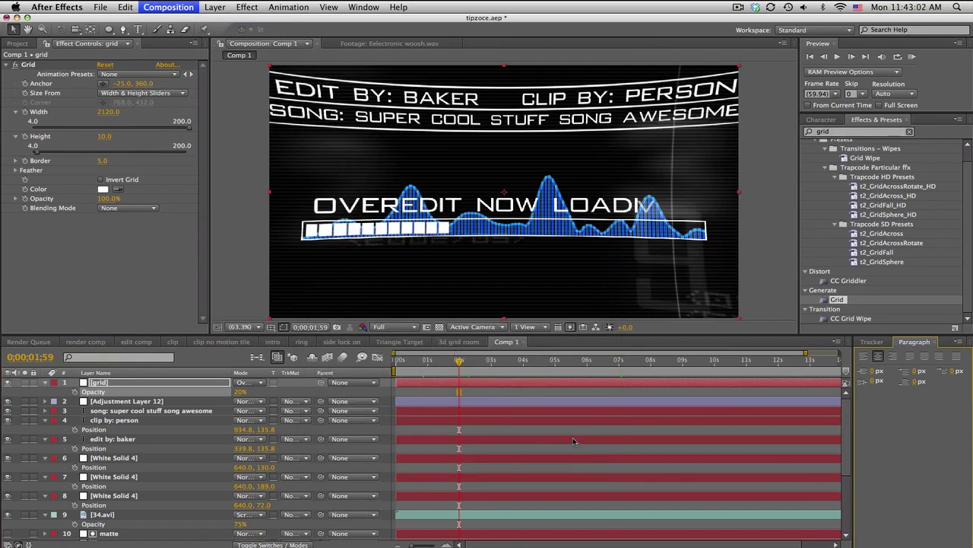
# Add a white solid 720 px wide and 720 px high to the ring thingy composition.
pyautogui.click(215, 7)
pyautogui.moveTo(228, 21)
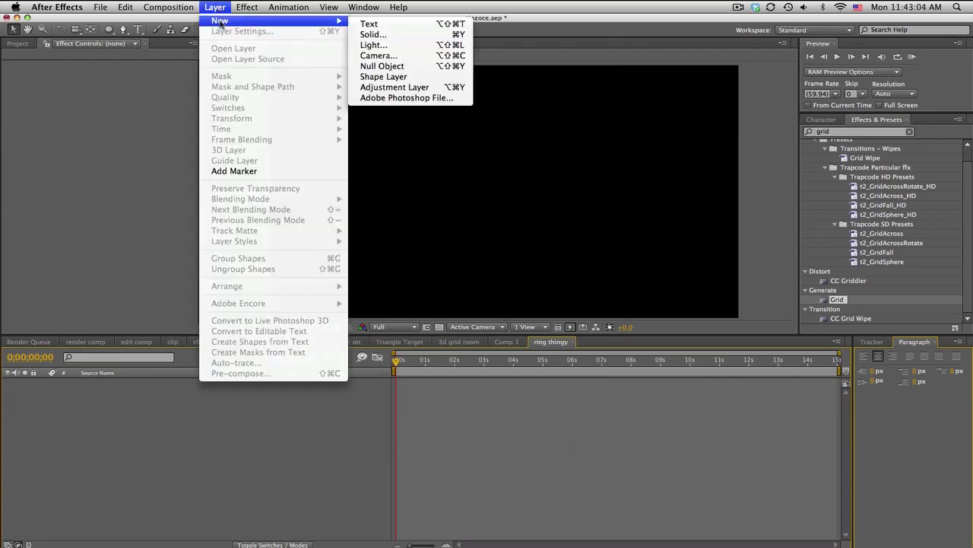
pyautogui.click(409, 35)
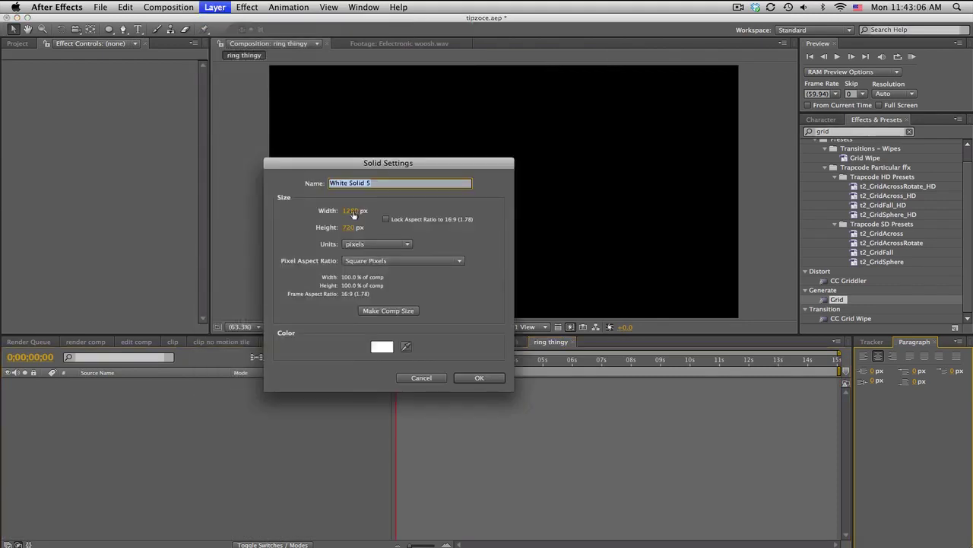
pyautogui.click(354, 213)
pyautogui.write('720')
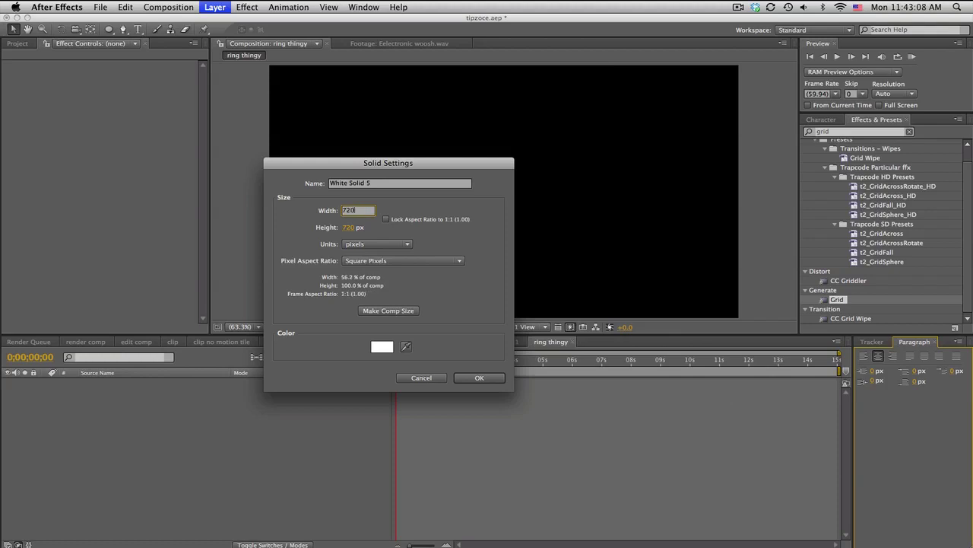
pyautogui.click(476, 377)
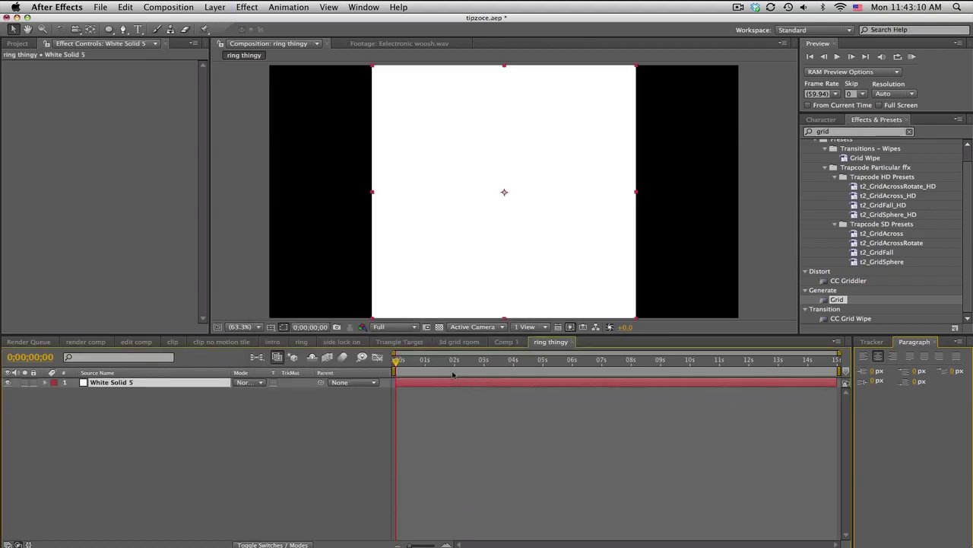
# Mask the white solid with a full-size ellipse and shrink the mask around its center, away from the solid's edges.
pyautogui.doubleClick(108, 30)
pyautogui.press('v')
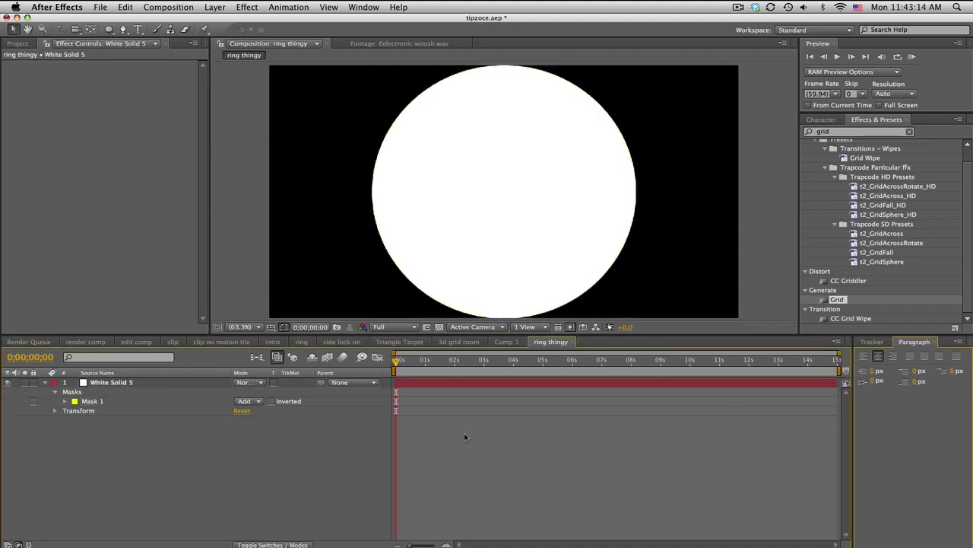
pyautogui.click(89, 401)
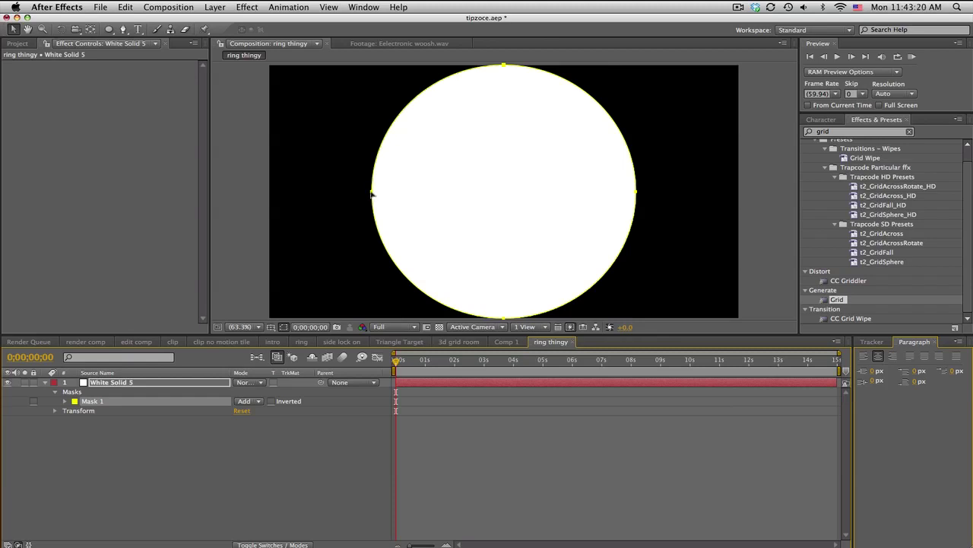
pyautogui.doubleClick(372, 194)
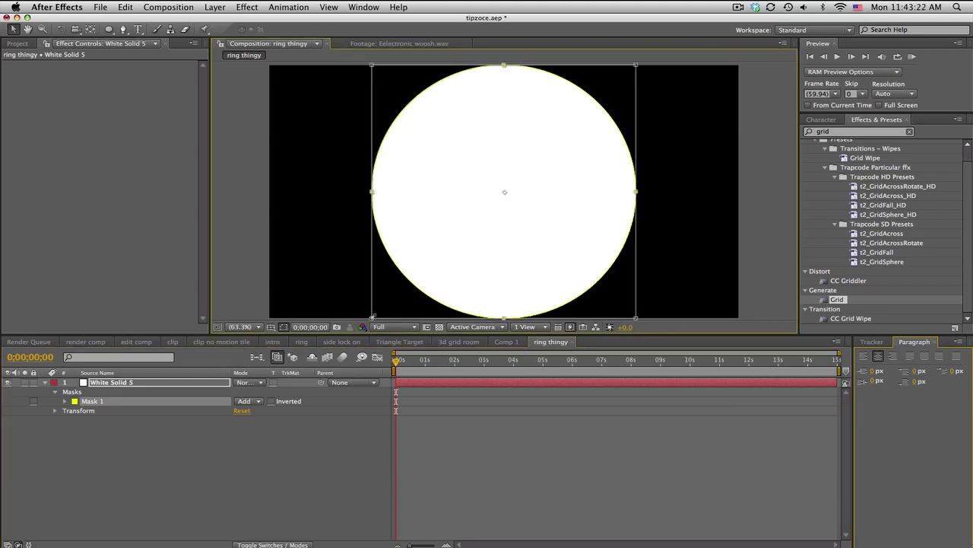
pyautogui.moveTo(373, 315); pyautogui.dragTo(395, 301)
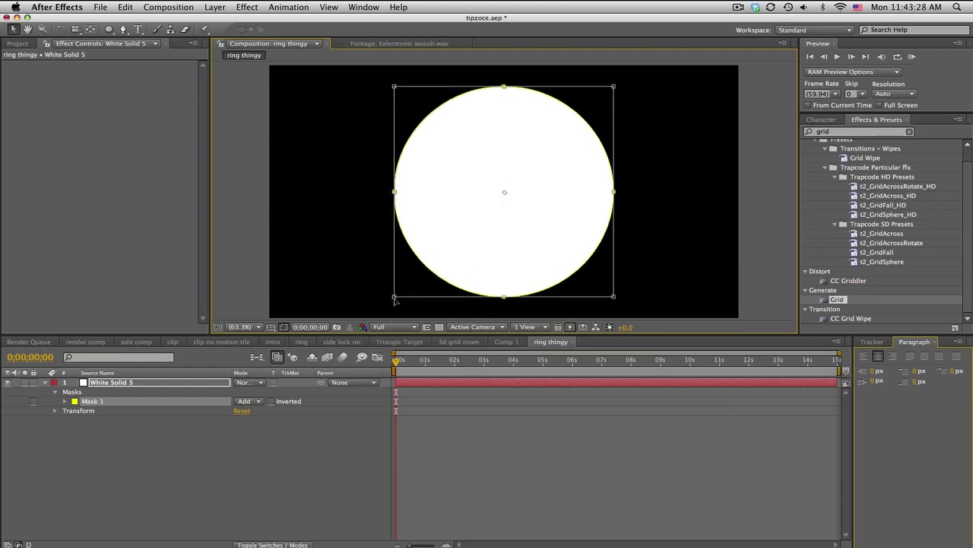
pyautogui.click(418, 456)
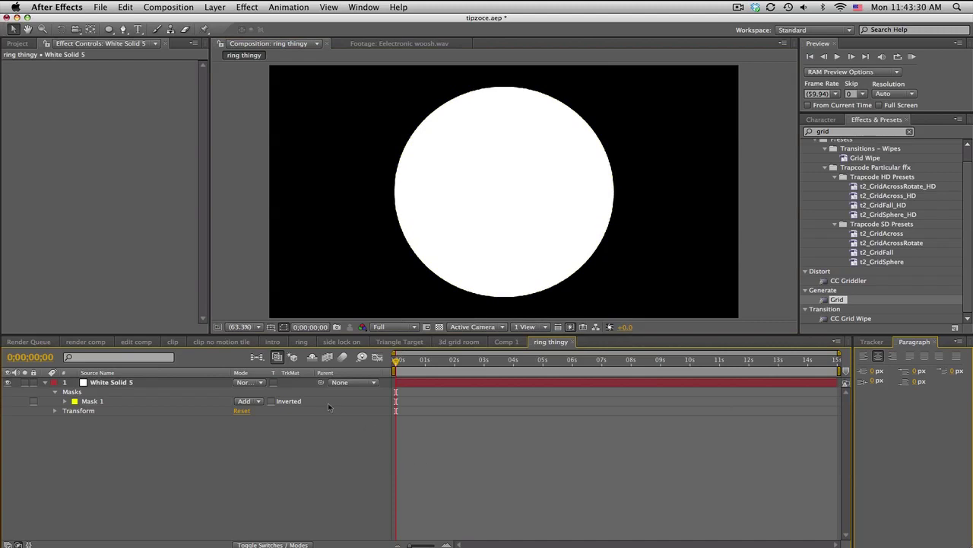
# Find the Stroke effect, apply it to the masked solid and set its paint style to On Transparent.
pyautogui.click(880, 133)
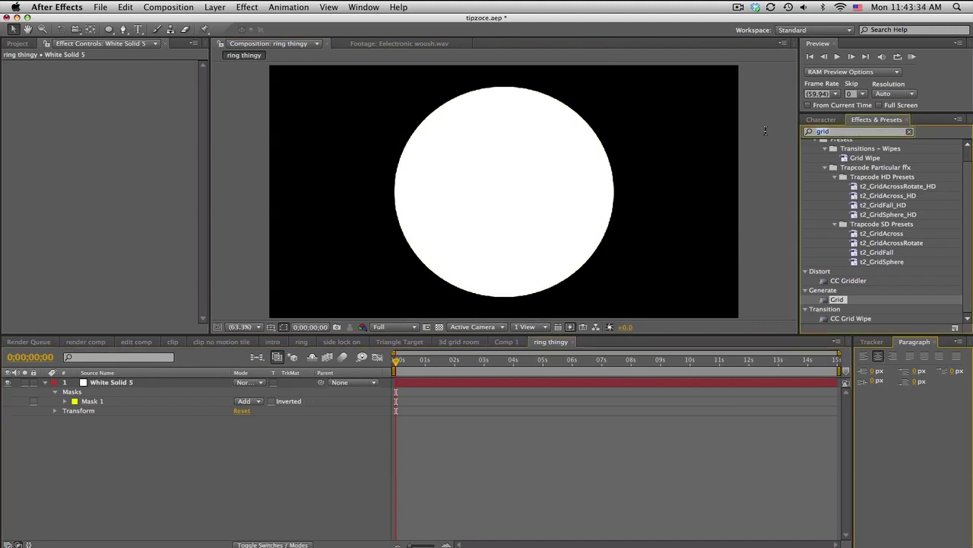
pyautogui.write('stroke')
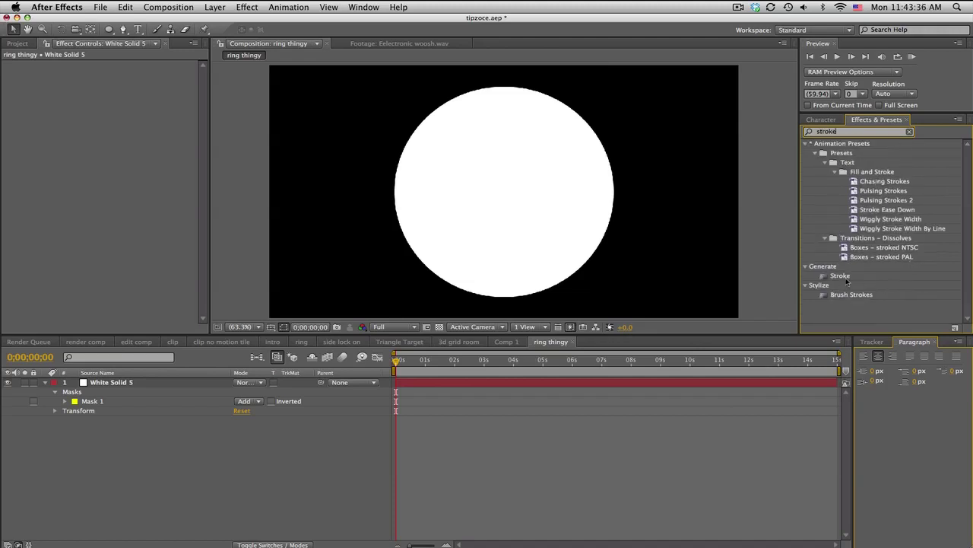
pyautogui.moveTo(840, 275)
pyautogui.mouseDown()
pyautogui.moveTo(349, 340)
pyautogui.moveTo(216, 384)
pyautogui.mouseUp()
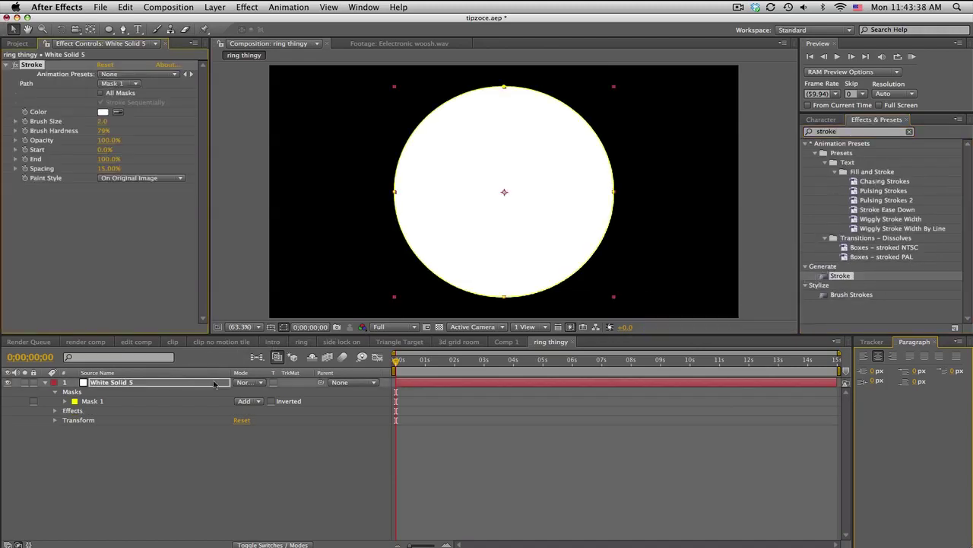
pyautogui.click(181, 178)
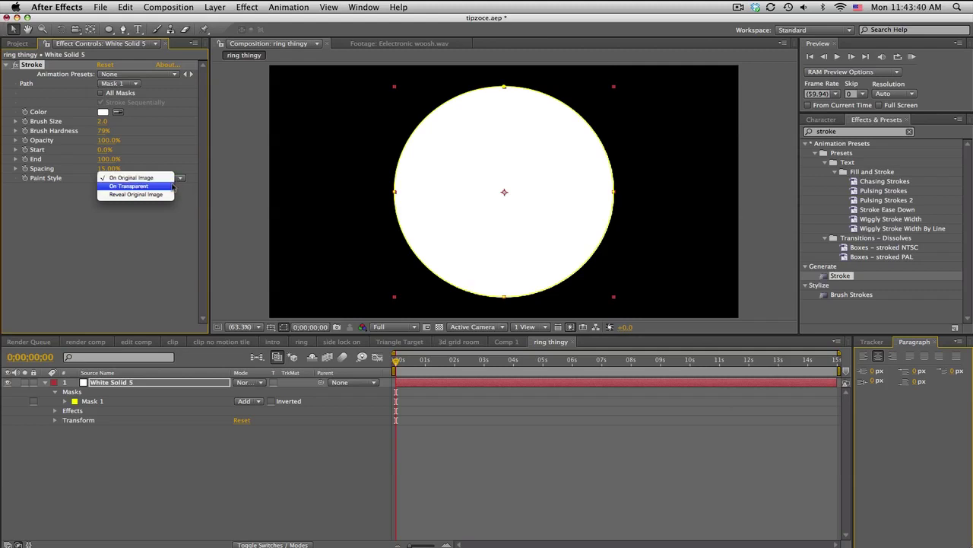
pyautogui.click(171, 186)
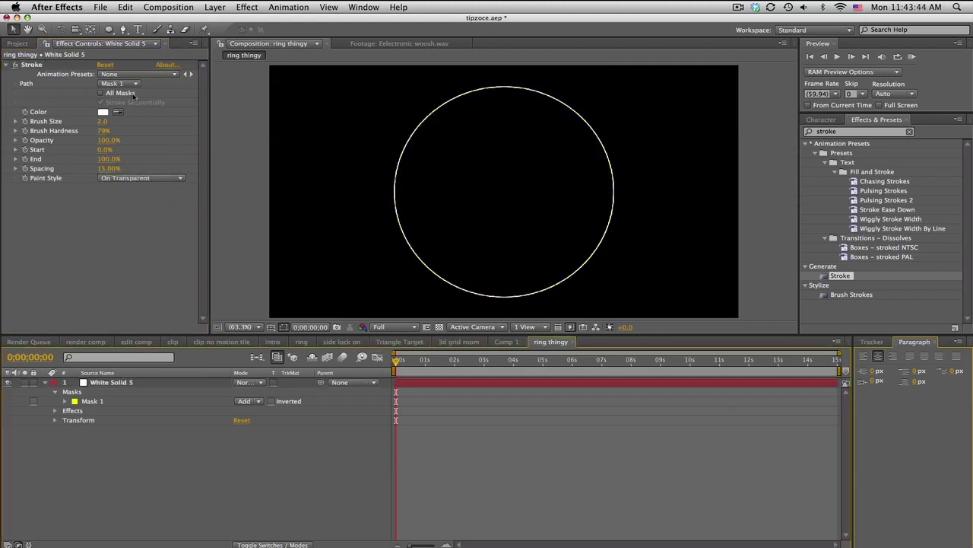
# Set the ring's stroke color to orange-red FF4200 and its brush size to 9.8.
pyautogui.click(102, 112)
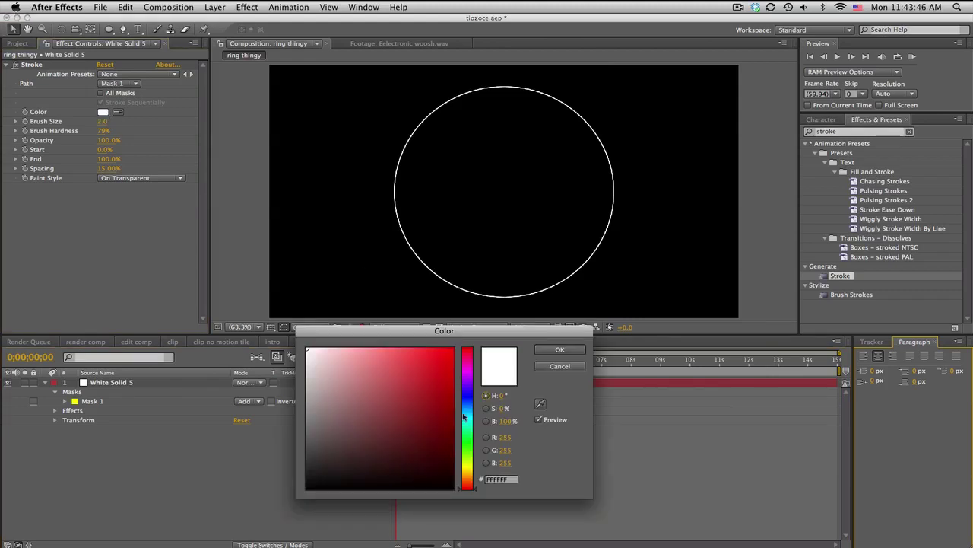
pyautogui.moveTo(469, 487); pyautogui.dragTo(470, 485)
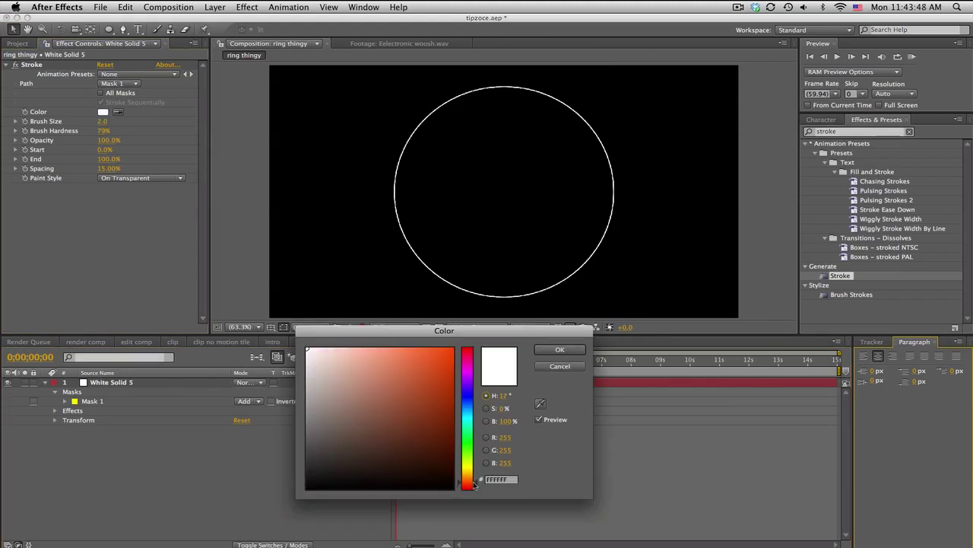
pyautogui.moveTo(436, 397); pyautogui.dragTo(454, 347)
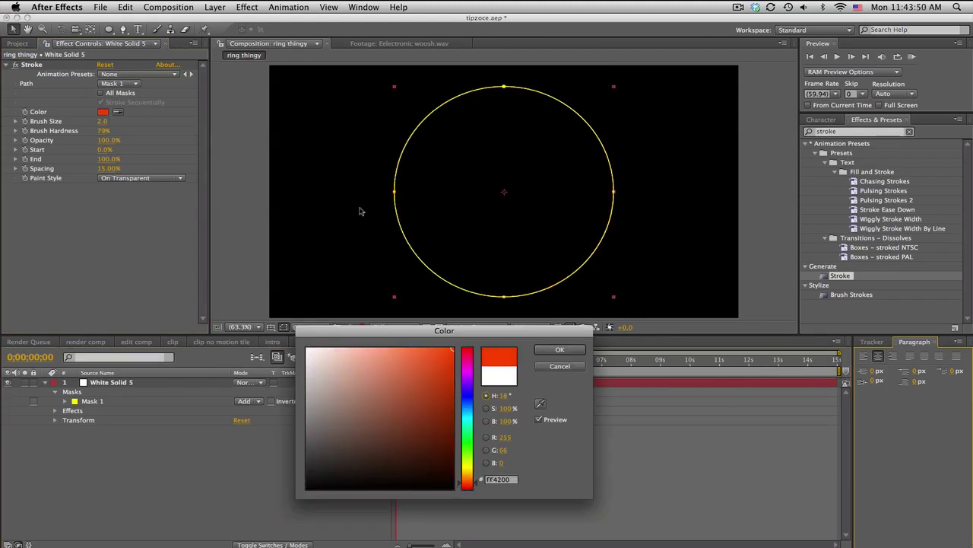
pyautogui.click(551, 349)
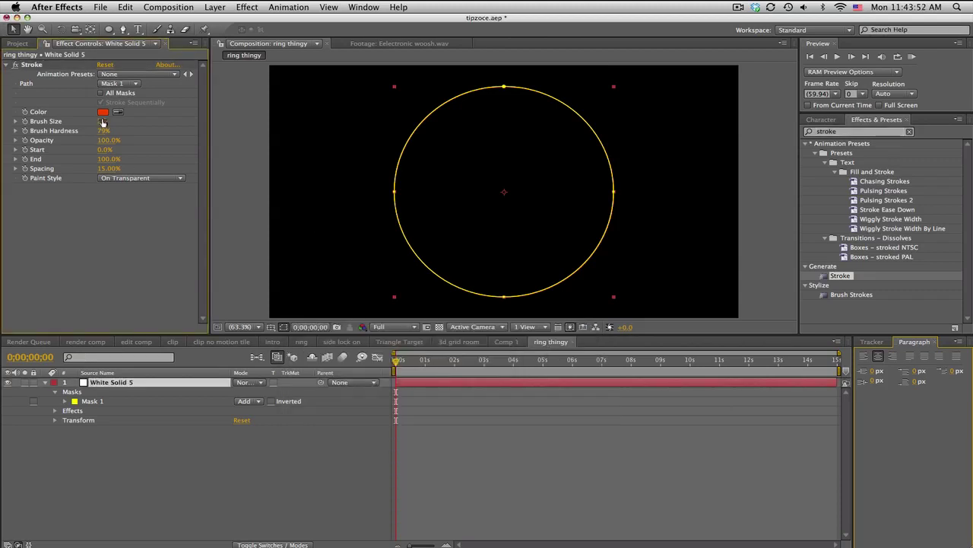
pyautogui.moveTo(102, 122); pyautogui.dragTo(119, 121)
pyautogui.click(520, 454)
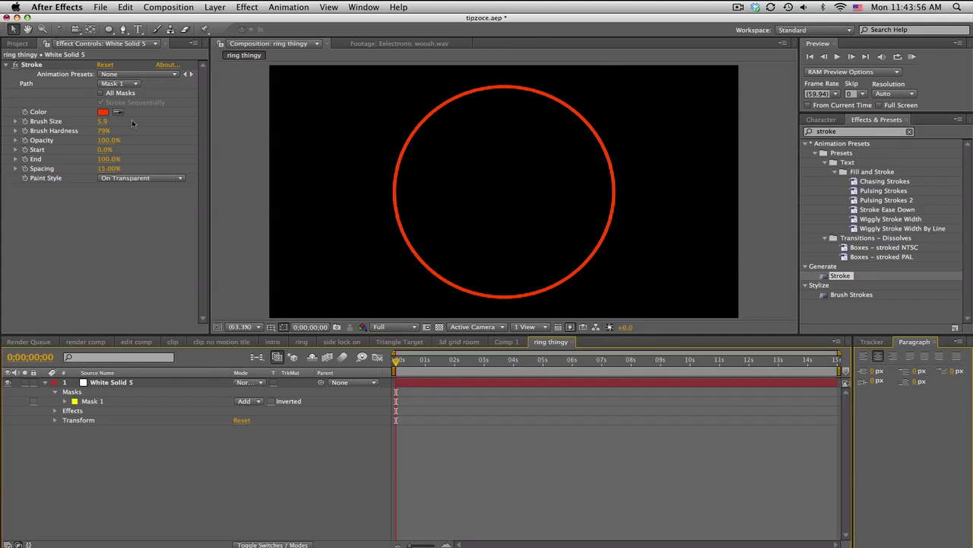
pyautogui.moveTo(102, 124); pyautogui.dragTo(127, 119)
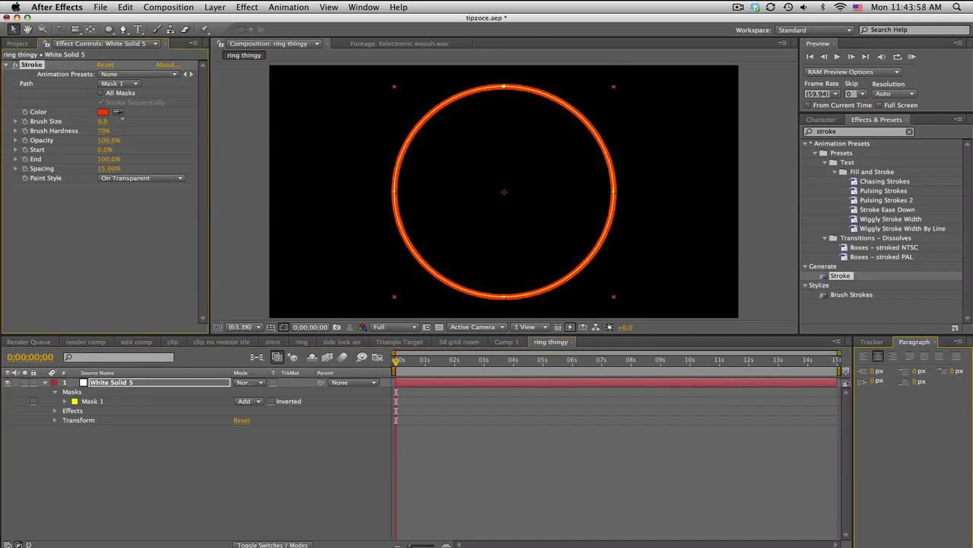
pyautogui.click(401, 424)
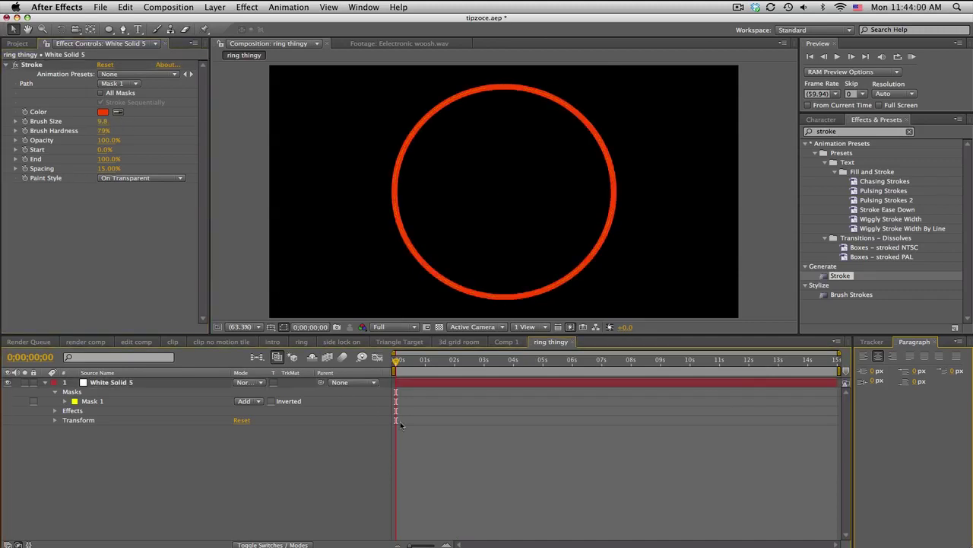
# Duplicate the ring layer and scale the copy to 108% as an outer ring.
pyautogui.click(157, 383)
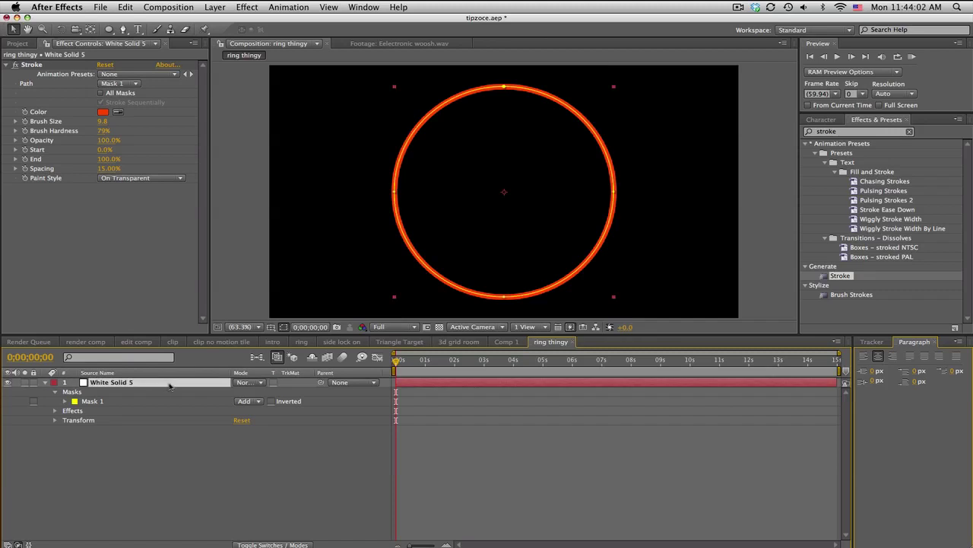
pyautogui.press('super+d')
pyautogui.press('s')
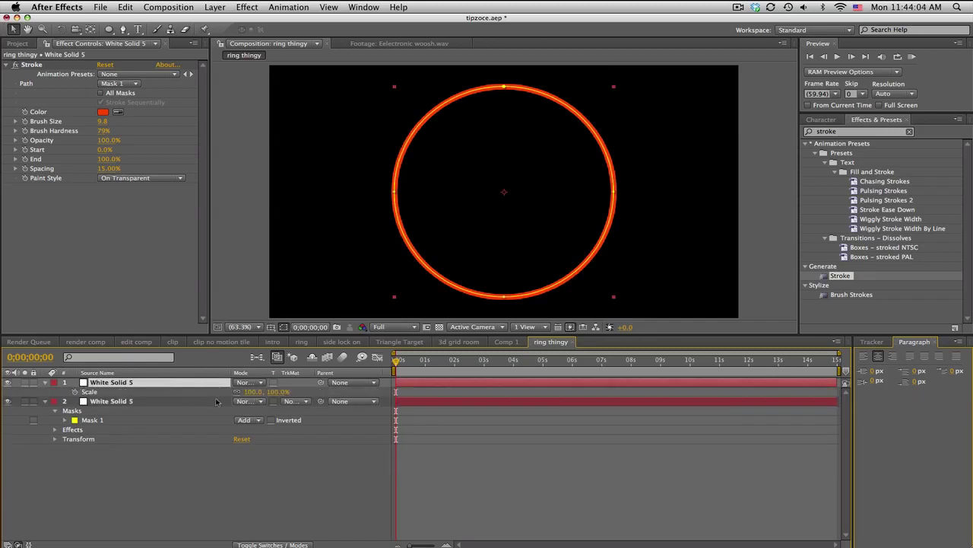
pyautogui.moveTo(271, 392); pyautogui.dragTo(277, 391)
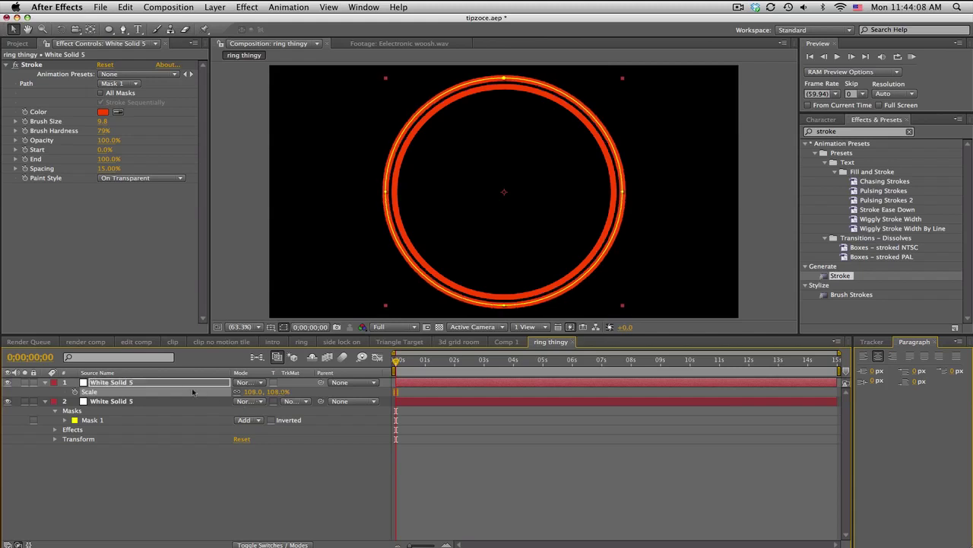
# Replace the outer ring's Stroke effect with the Vegas effect from the effects library.
pyautogui.click(24, 67)
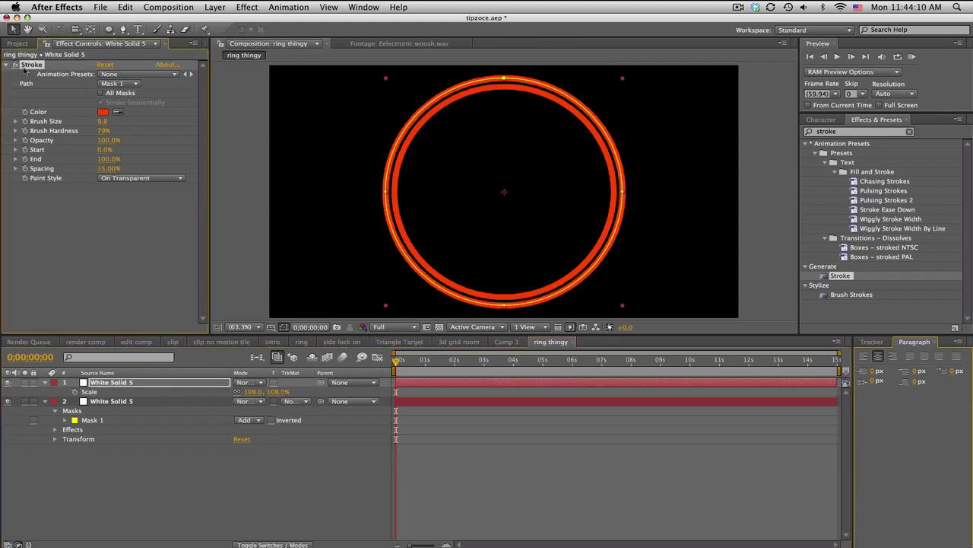
pyautogui.press('Delete')
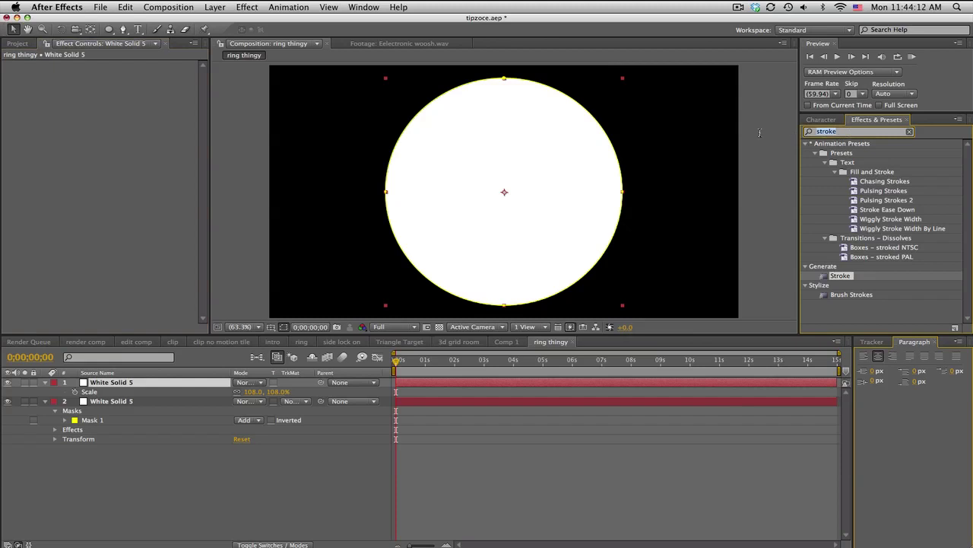
pyautogui.write('vegas')
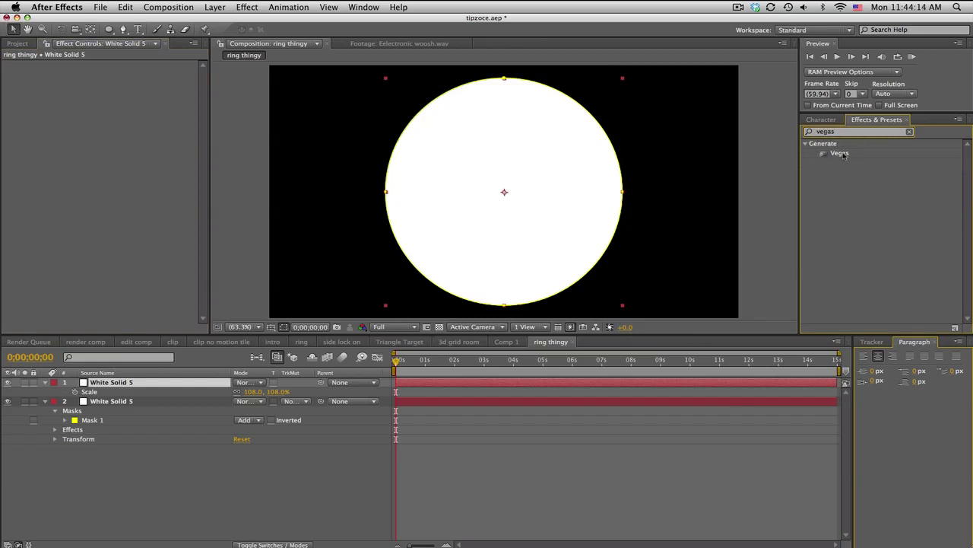
pyautogui.moveTo(839, 153); pyautogui.dragTo(137, 384)
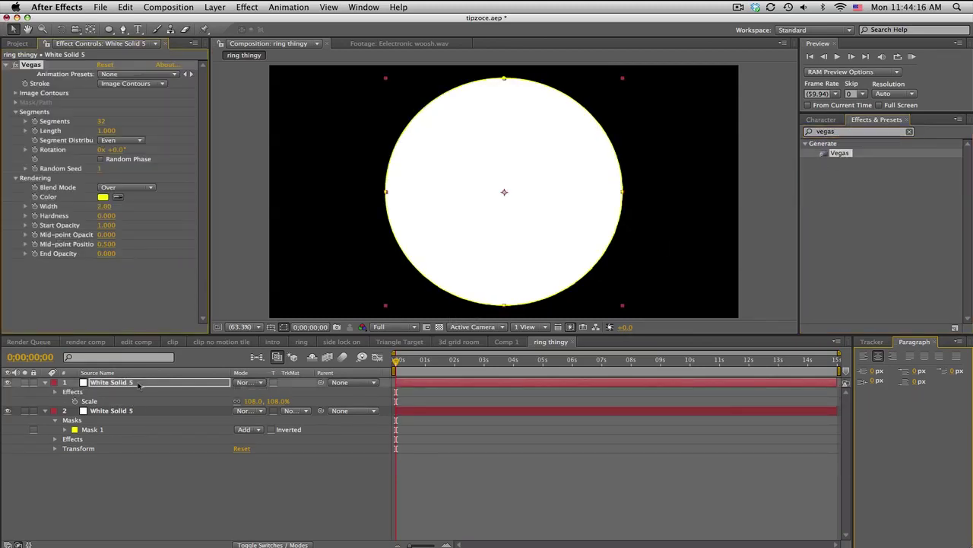
# Set the Vegas blend mode to Transparent and its stroke source to Mask/Path.
pyautogui.click(126, 188)
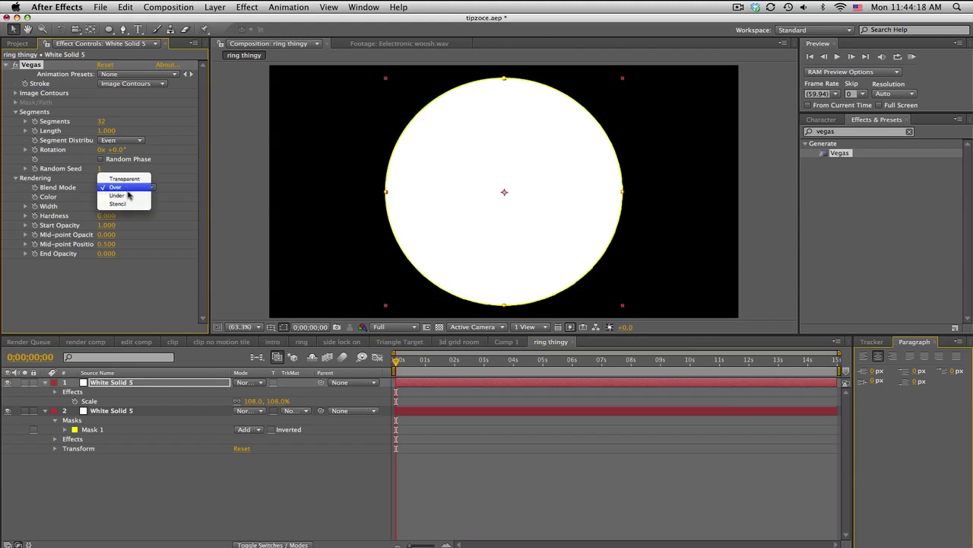
pyautogui.click(130, 180)
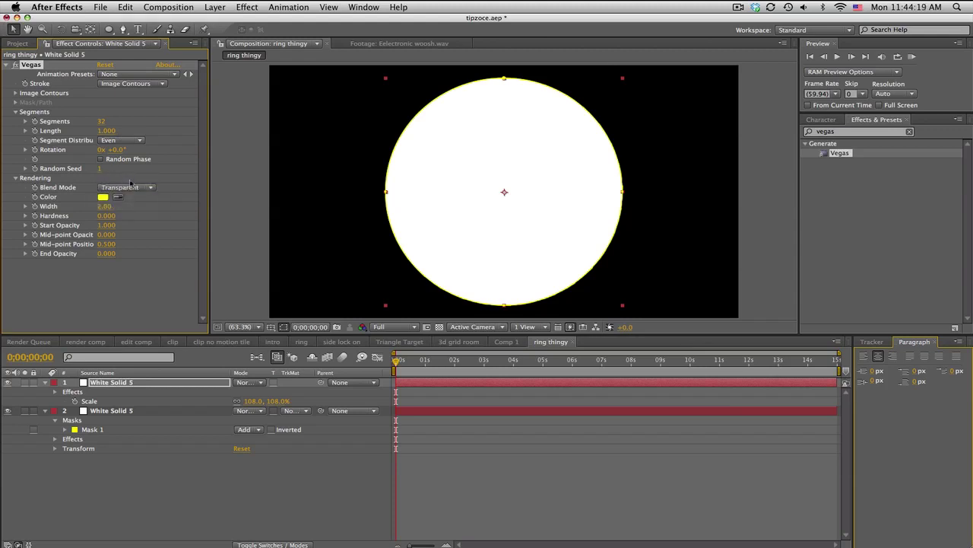
pyautogui.click(212, 481)
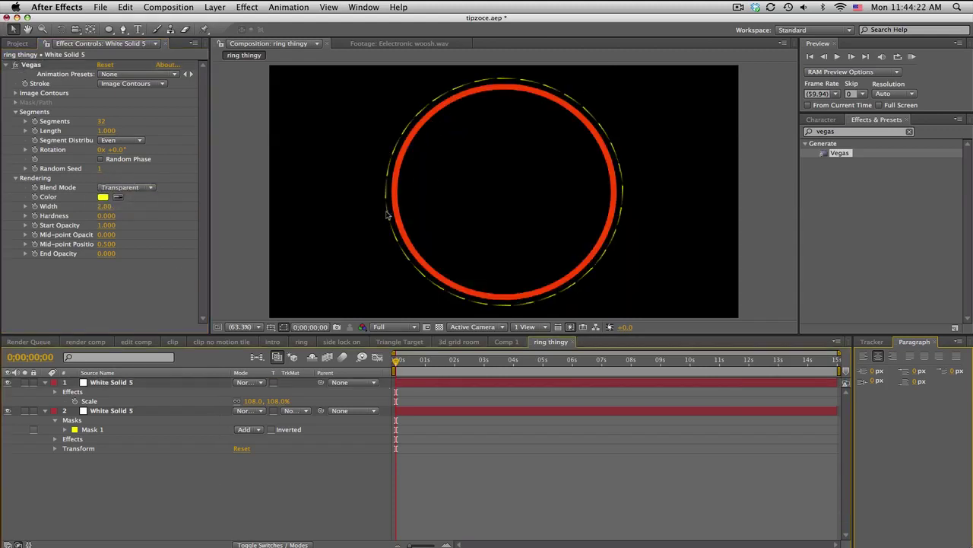
pyautogui.click(134, 83)
pyautogui.click(133, 92)
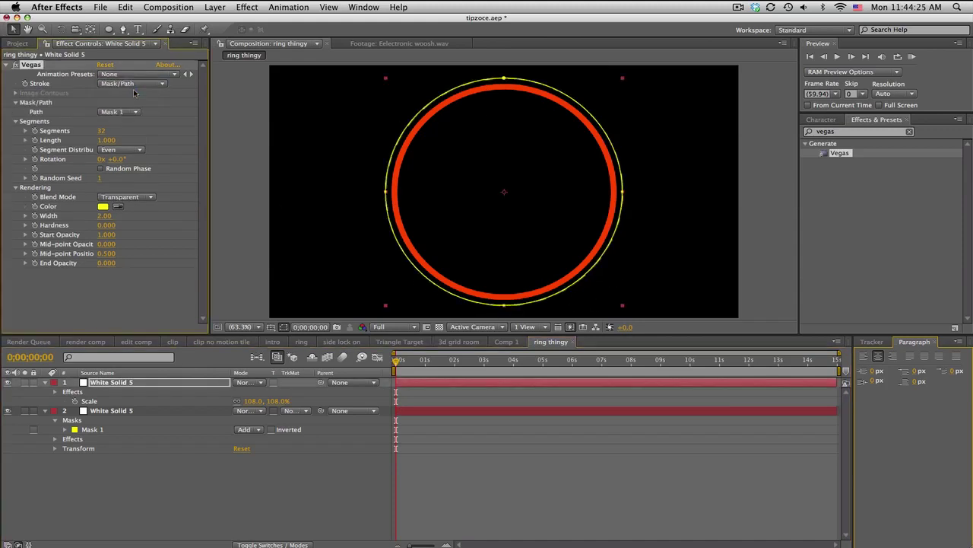
pyautogui.click(463, 493)
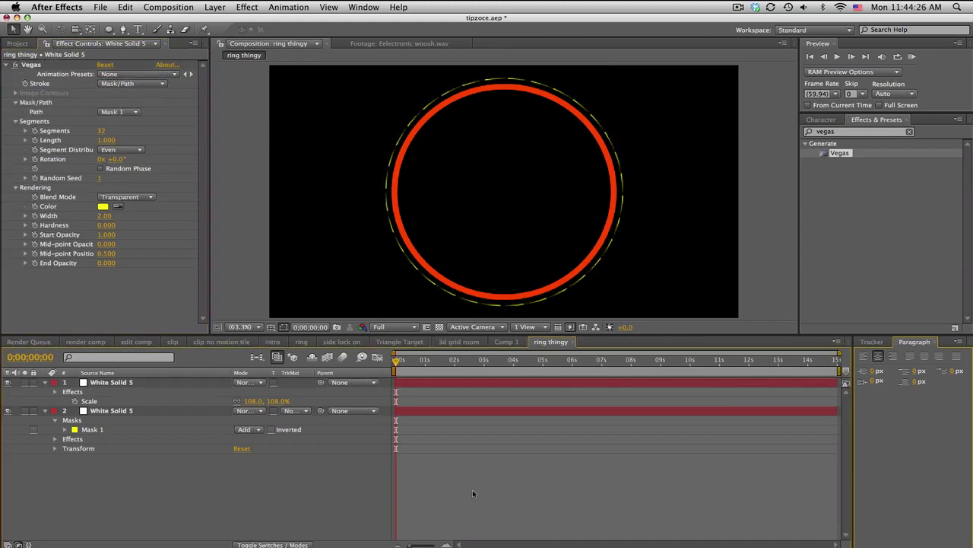
# Reduce the outer ring's Vegas outline to 6 segments.
pyautogui.click(103, 131)
pyautogui.write('6')
pyautogui.click(288, 383)
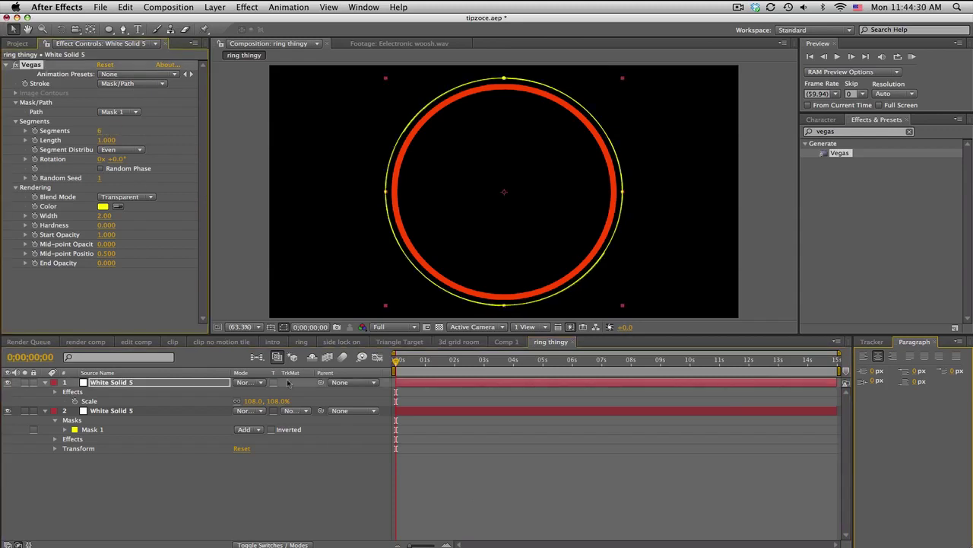
pyautogui.click(471, 491)
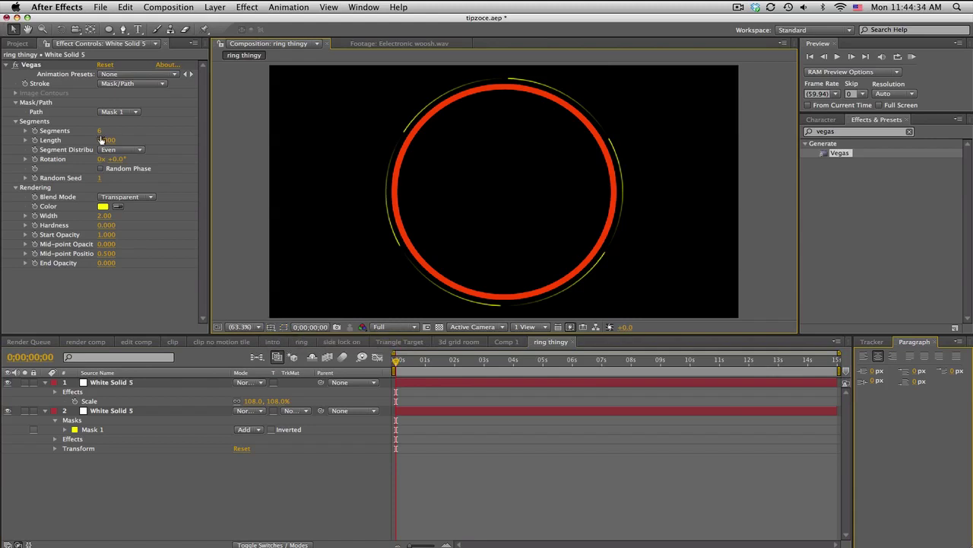
# Sample the inner ring's orange-red as the Vegas color and set the outline width to 9.90.
pyautogui.click(103, 207)
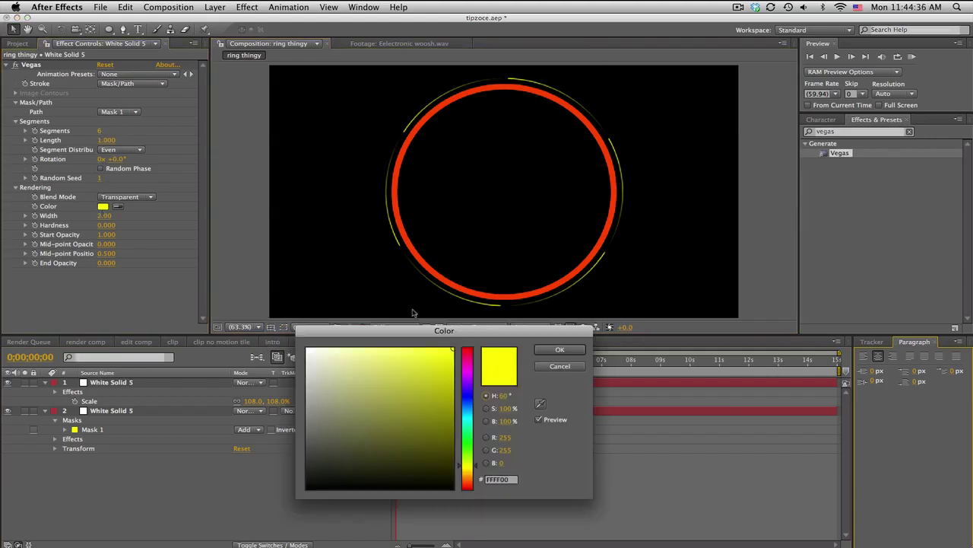
pyautogui.click(571, 365)
pyautogui.click(118, 206)
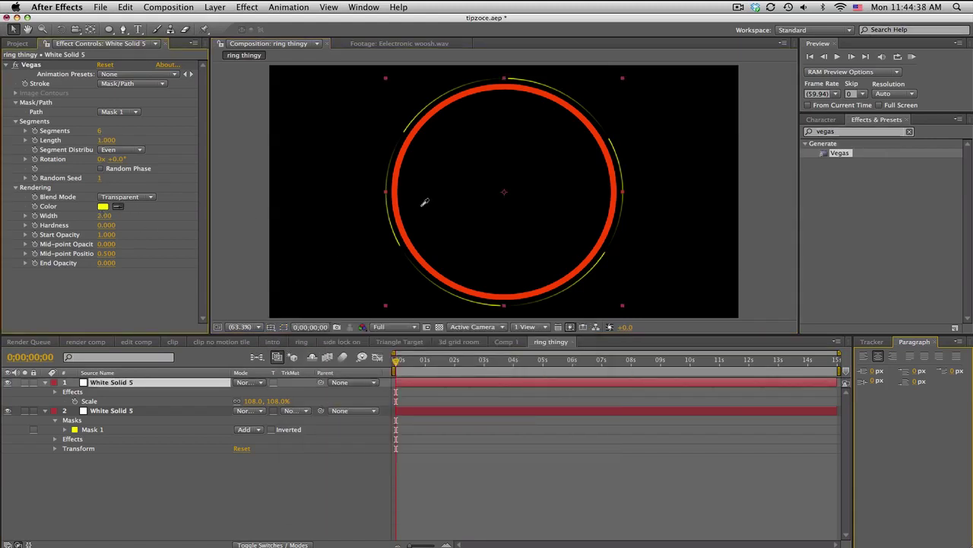
pyautogui.click(399, 200)
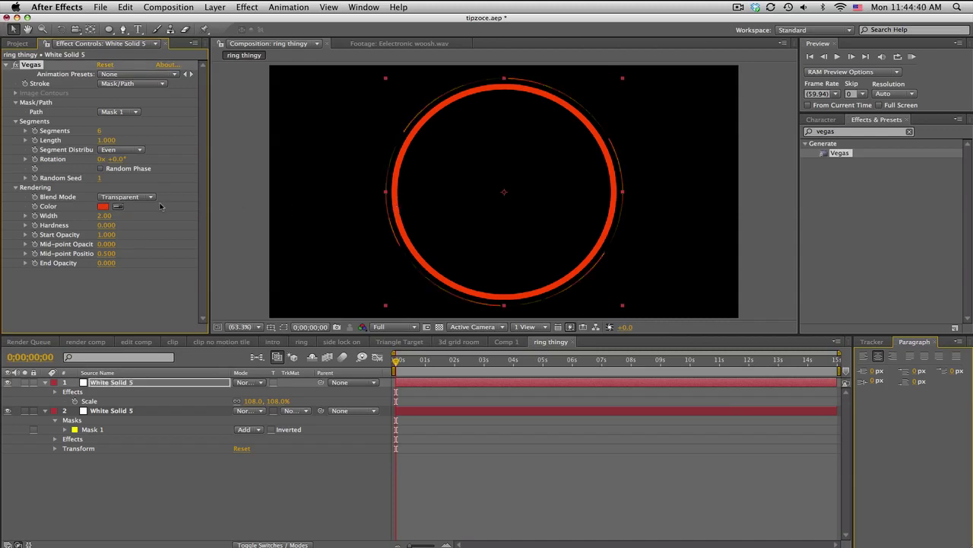
pyautogui.moveTo(120, 215); pyautogui.dragTo(133, 214)
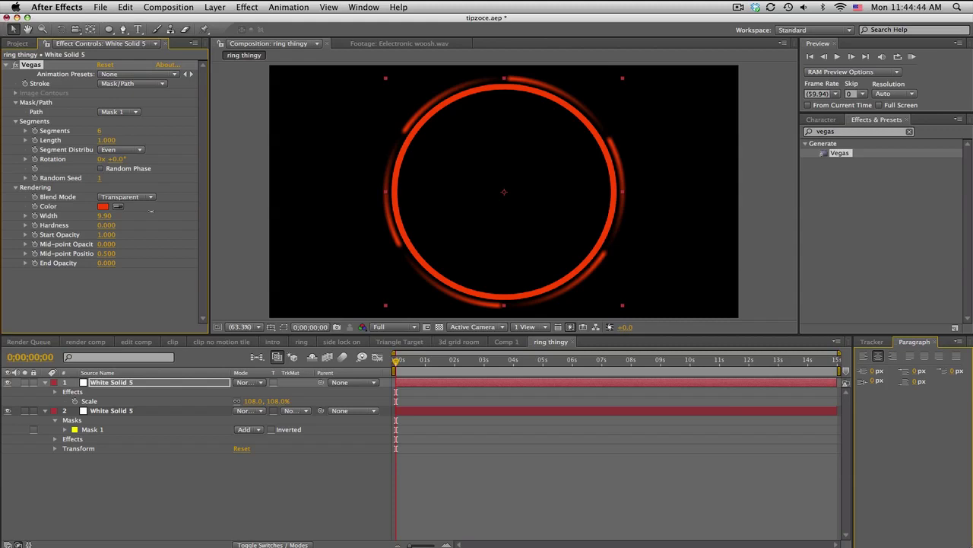
# Scale the segmented outer ring layer to 105% to bring it closer to the inner ring.
pyautogui.click(136, 383)
pyautogui.moveTo(251, 400); pyautogui.dragTo(253, 401)
pyautogui.click(554, 510)
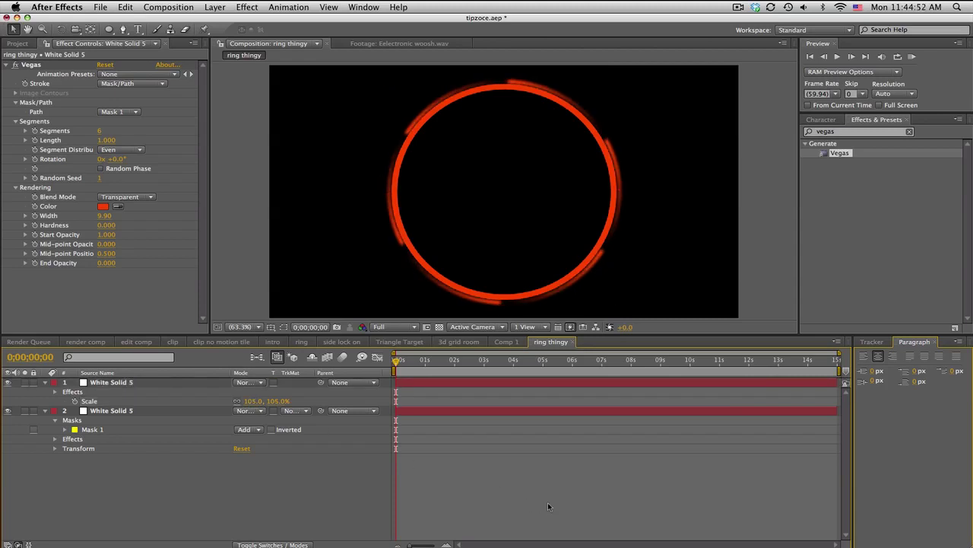
# Create an adjustment layer above both rings and apply the Stylize Glow effect to it.
pyautogui.click(215, 7)
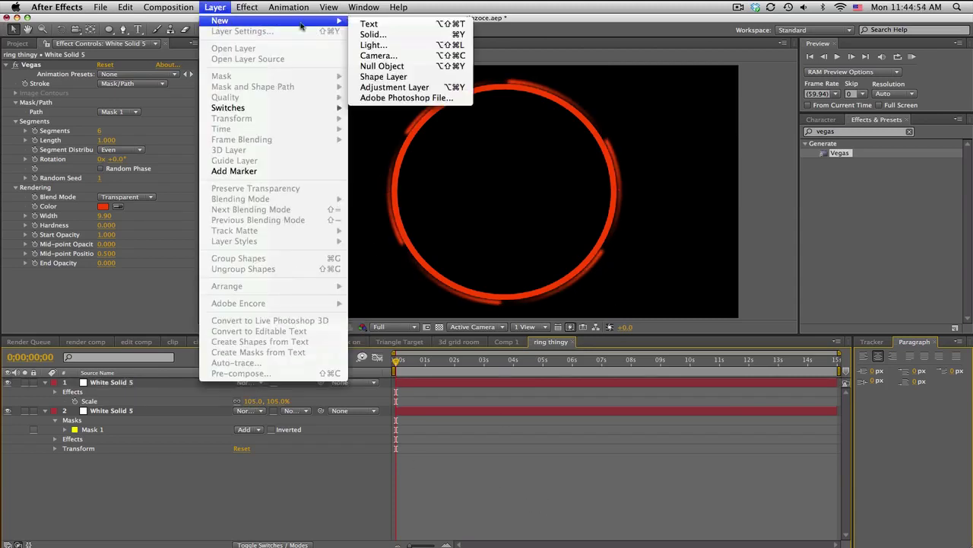
pyautogui.click(811, 187)
pyautogui.click(836, 133)
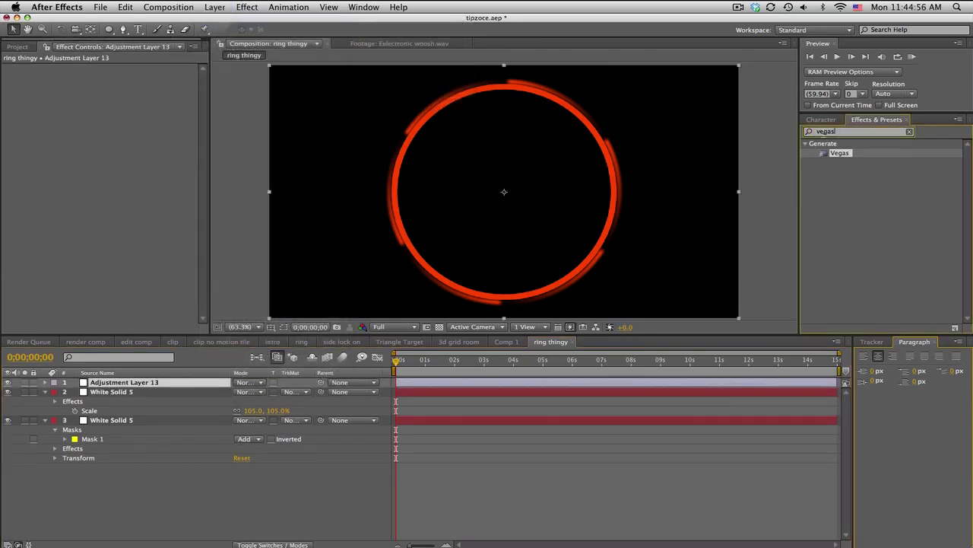
pyautogui.write('glow')
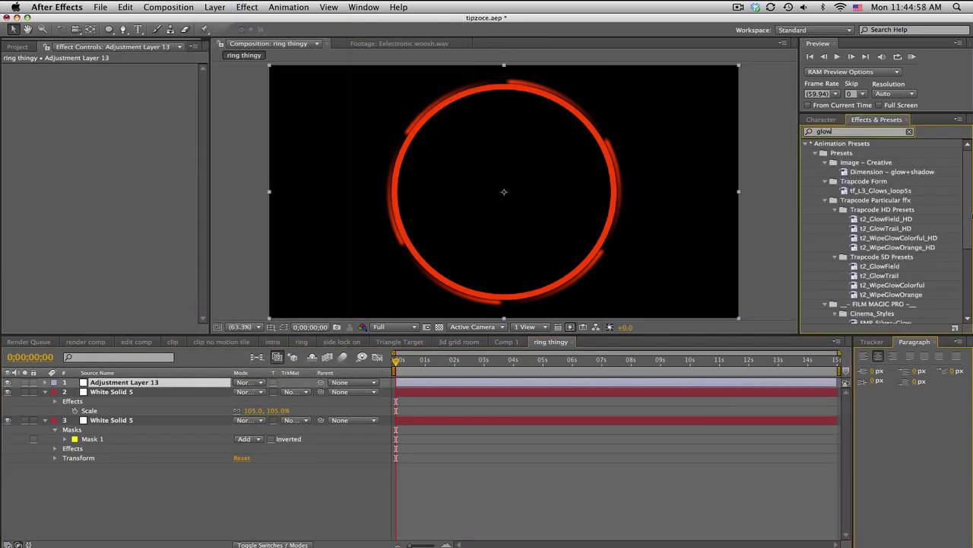
pyautogui.scroll(-5, 870, 281)
pyautogui.moveTo(838, 299); pyautogui.dragTo(175, 384)
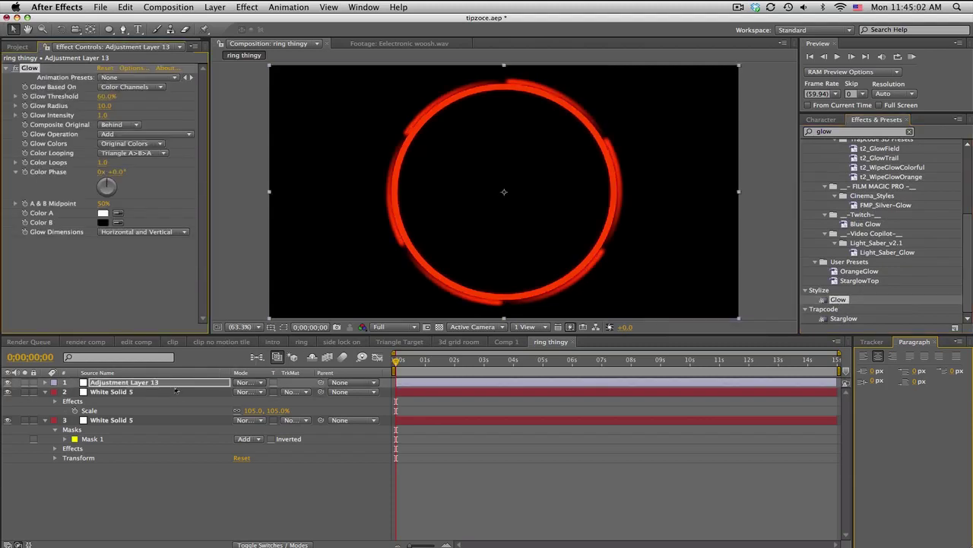
# Soften the inner ring by setting its stroke's brush hardness to 58%.
pyautogui.click(153, 419)
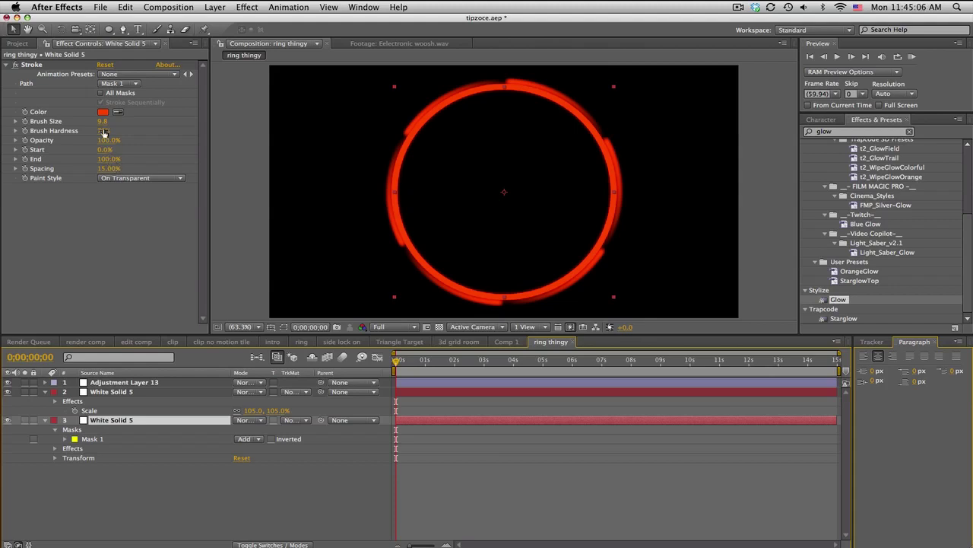
pyautogui.moveTo(104, 131); pyautogui.dragTo(70, 131)
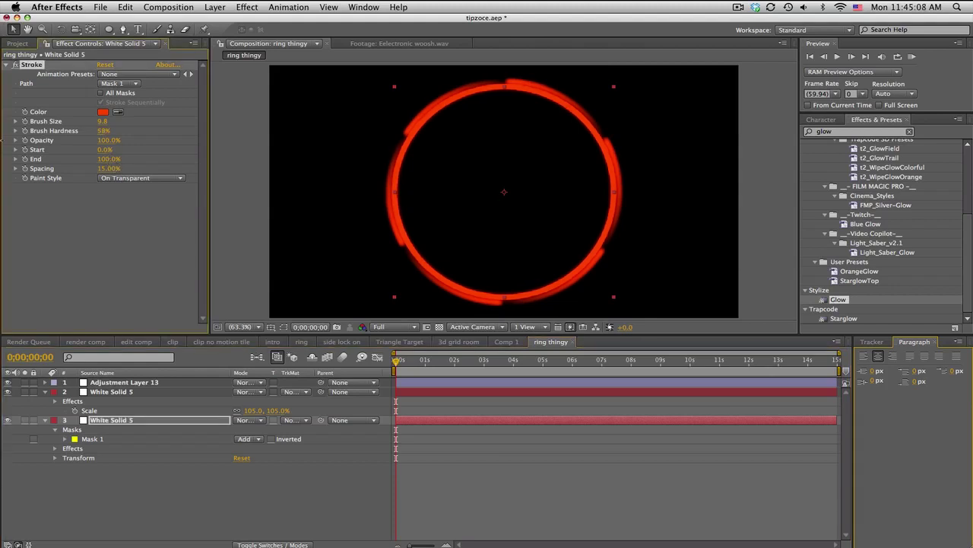
pyautogui.click(468, 491)
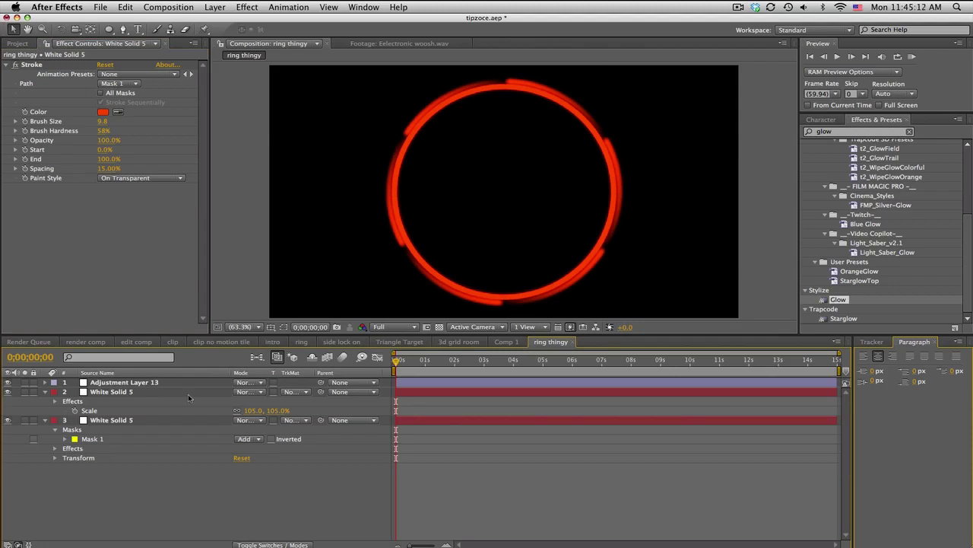
# Keyframe the outer ring's Vegas rotation from 0 at the start to 2 revolutions at 0;00;13;21 and scrub through the animation.
pyautogui.click(130, 392)
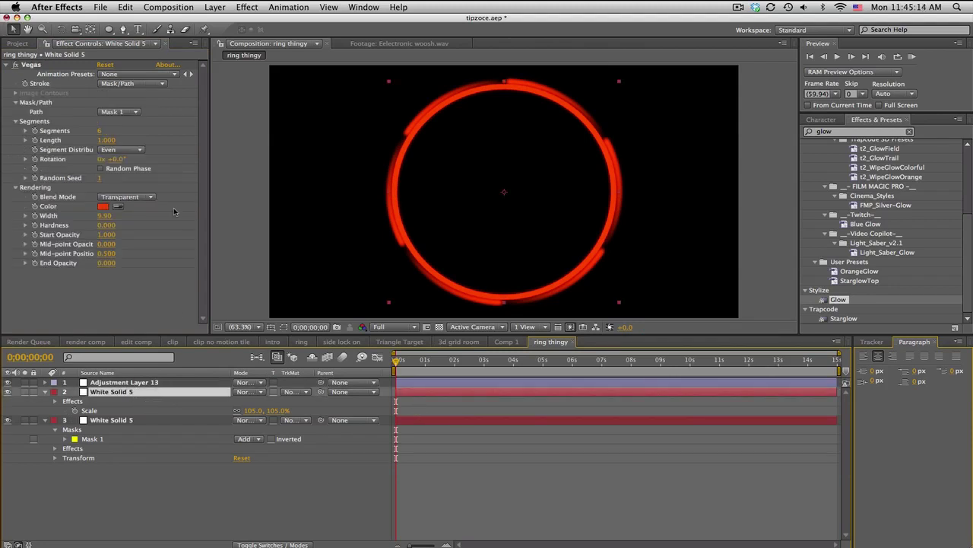
pyautogui.click(34, 160)
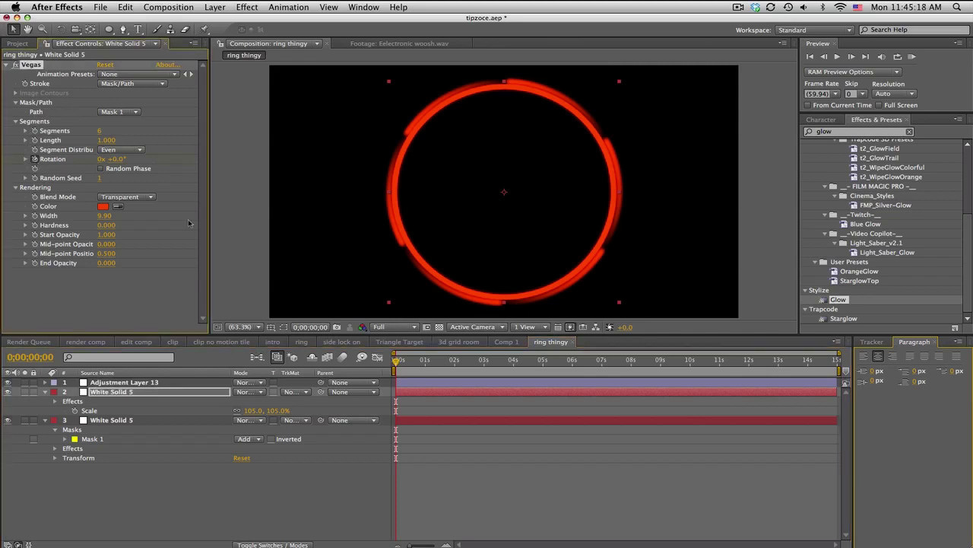
pyautogui.click(789, 362)
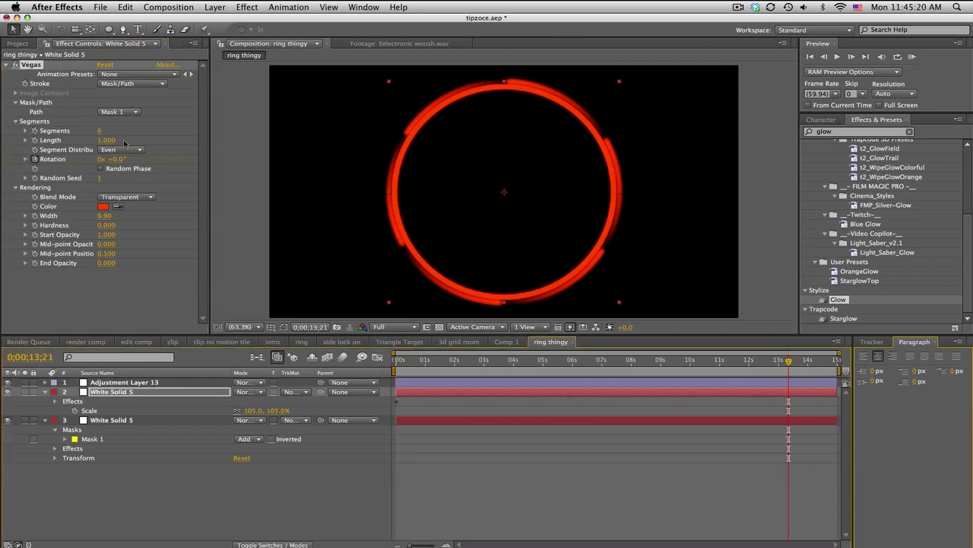
pyautogui.click(100, 160)
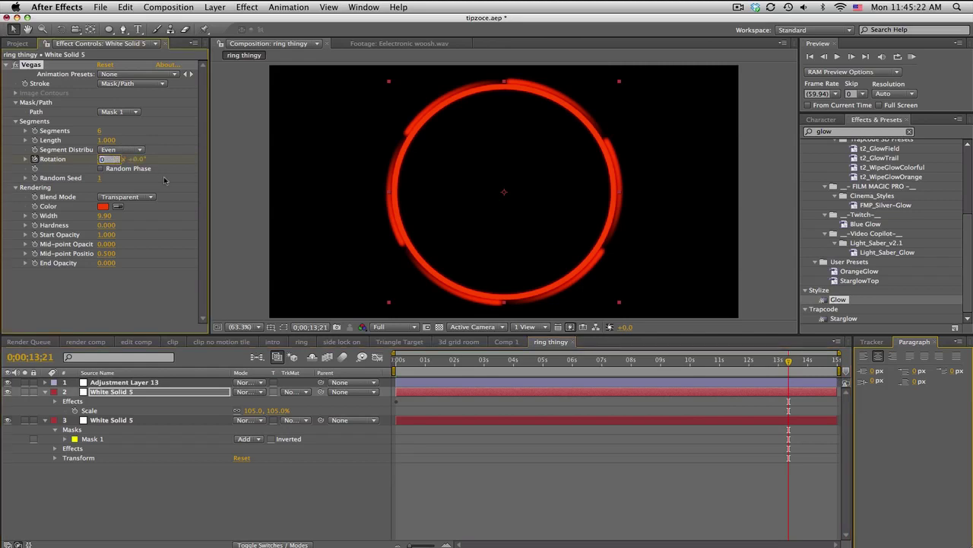
pyautogui.write('2')
pyautogui.press('Return')
pyautogui.moveTo(410, 363); pyautogui.dragTo(535, 368)
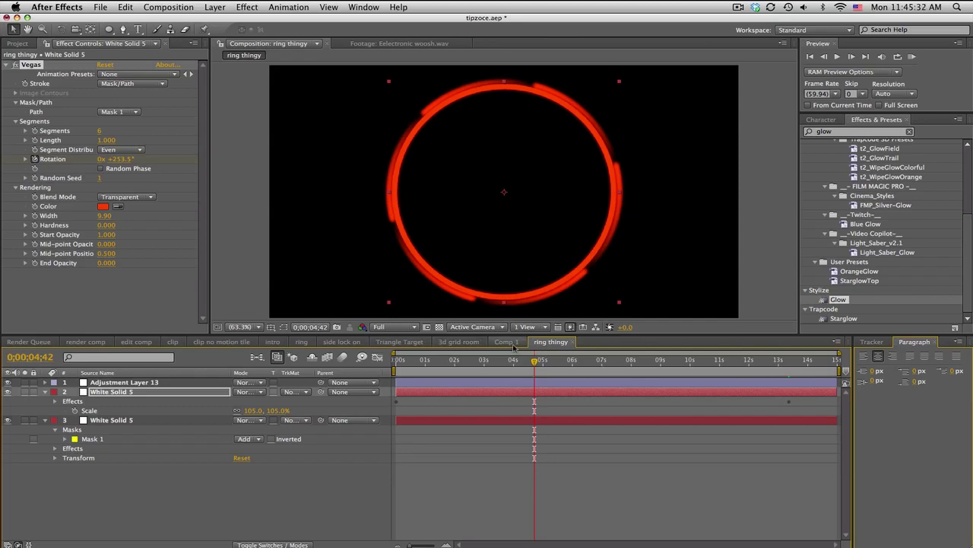
# Place the ring thingy composition in Comp 1, directly below the audio waveform layers, and check it at 0;00;04;35.
pyautogui.click(511, 342)
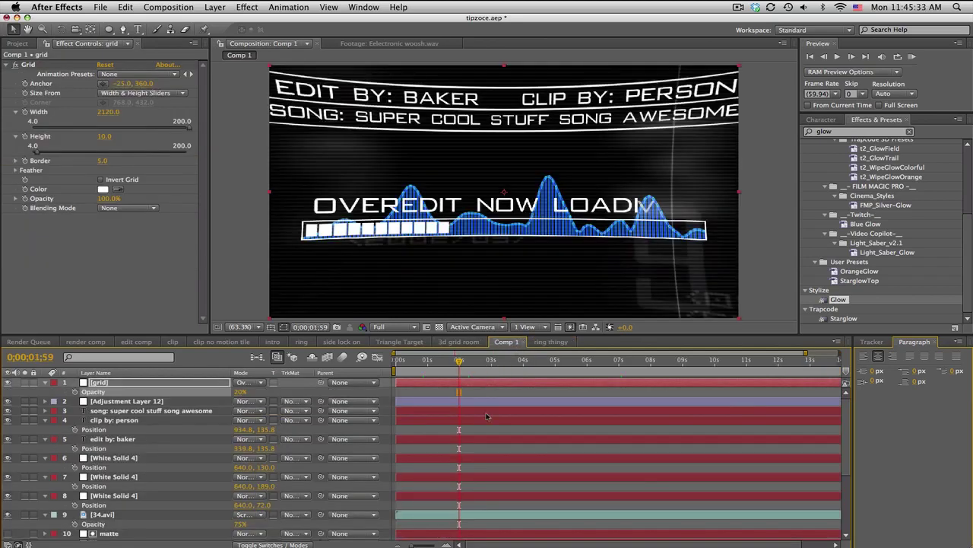
pyautogui.click(16, 43)
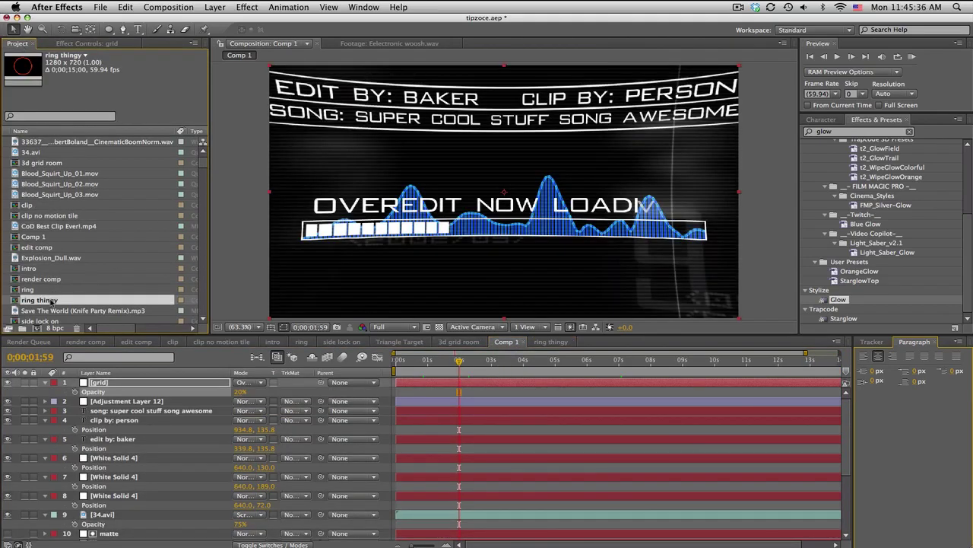
pyautogui.scroll(-5, 137, 513)
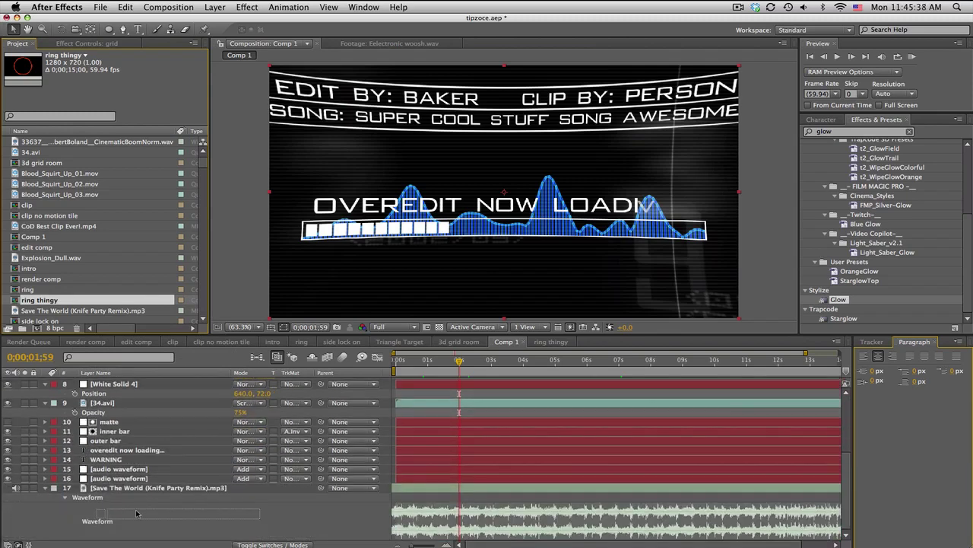
pyautogui.moveTo(136, 514); pyautogui.dragTo(139, 480)
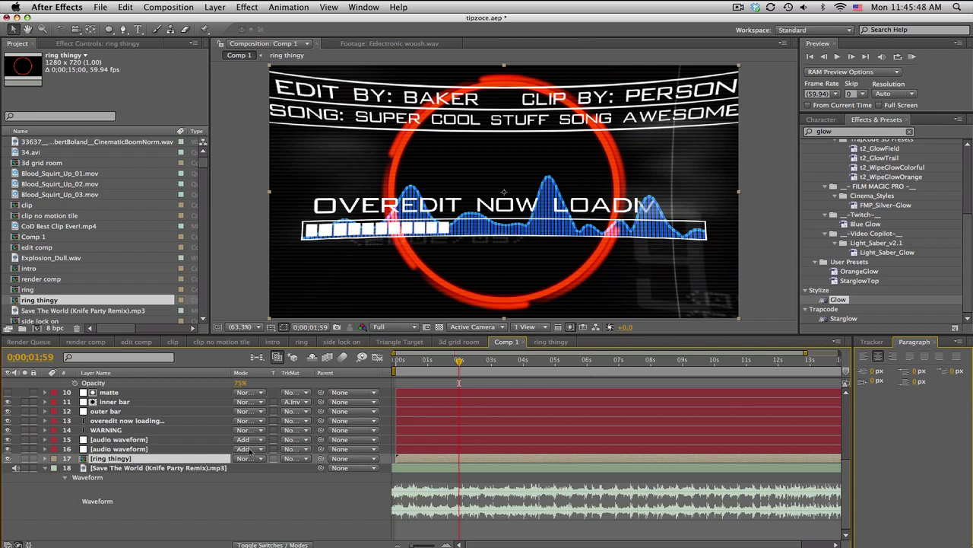
pyautogui.moveTo(461, 364); pyautogui.dragTo(541, 362)
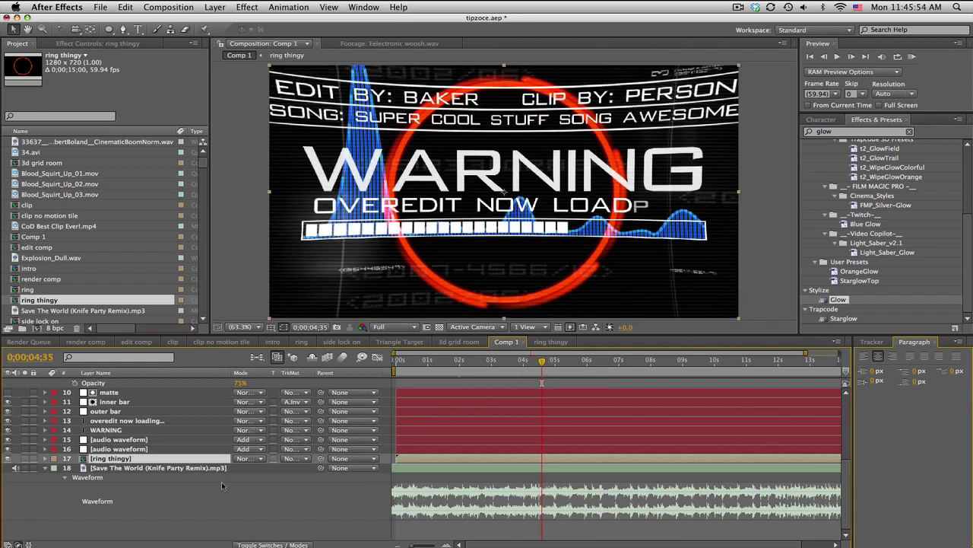
# Duplicate the ring thingy layer twice and scale the copies to 84% and 68% as concentric rings.
pyautogui.scroll(1, 179, 462)
pyautogui.press('super+d')
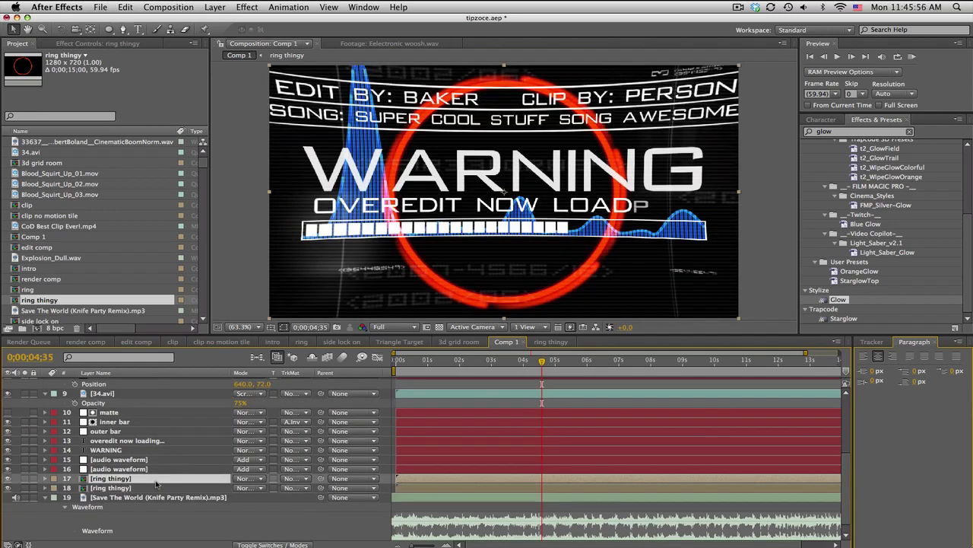
pyautogui.press('s')
pyautogui.moveTo(253, 488); pyautogui.dragTo(237, 490)
pyautogui.press('super+d')
pyautogui.press('s')
pyautogui.click(455, 489)
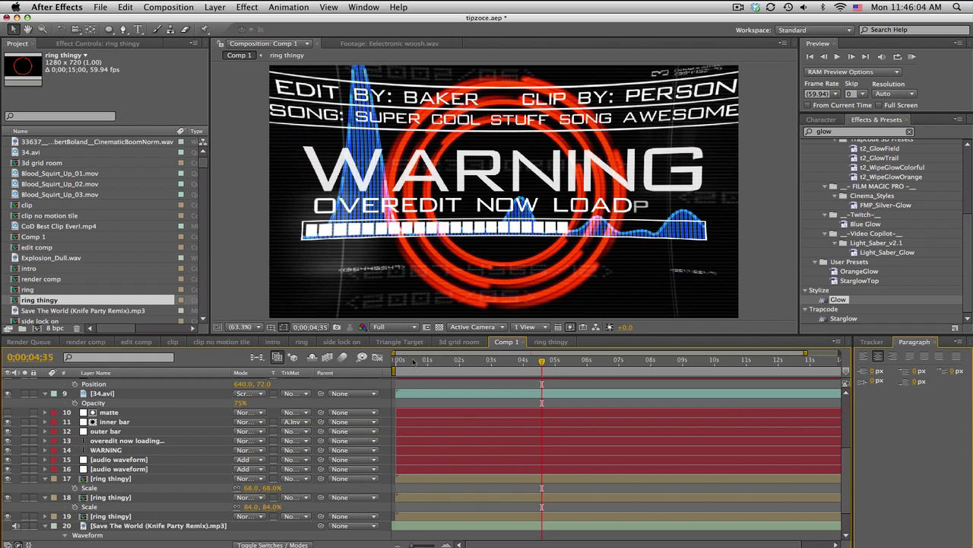
# Set the opacity of all three ring thingy layers to 25%.
pyautogui.moveTo(405, 361); pyautogui.dragTo(428, 361)
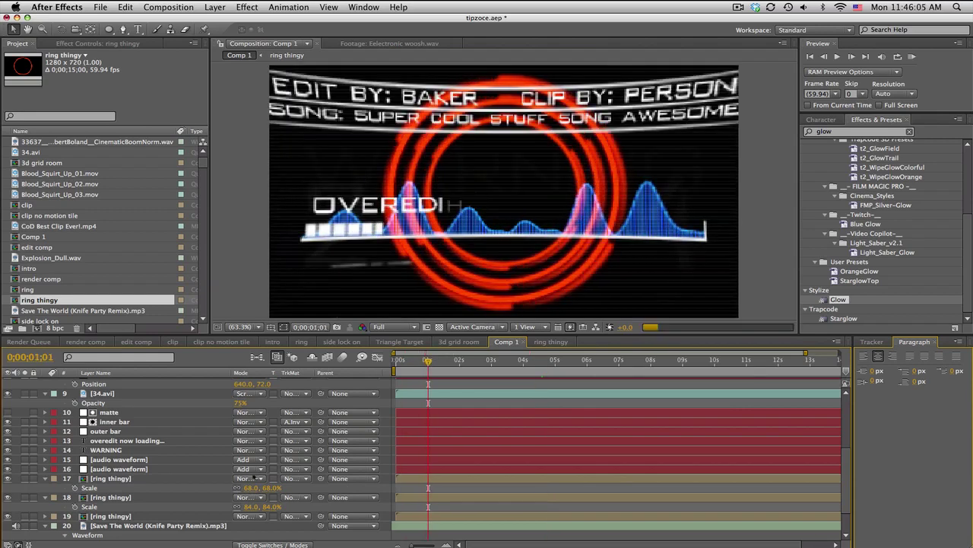
pyautogui.click(168, 518)
pyautogui.keyDown('shift'); pyautogui.click(155, 479); pyautogui.keyUp('shift')
pyautogui.press('t')
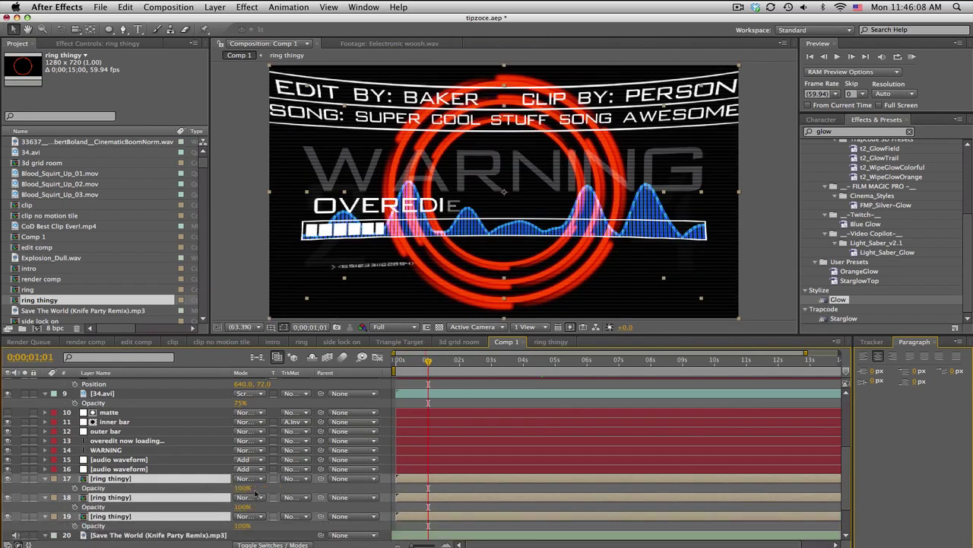
pyautogui.click(242, 487)
pyautogui.write('25')
pyautogui.press('Return')
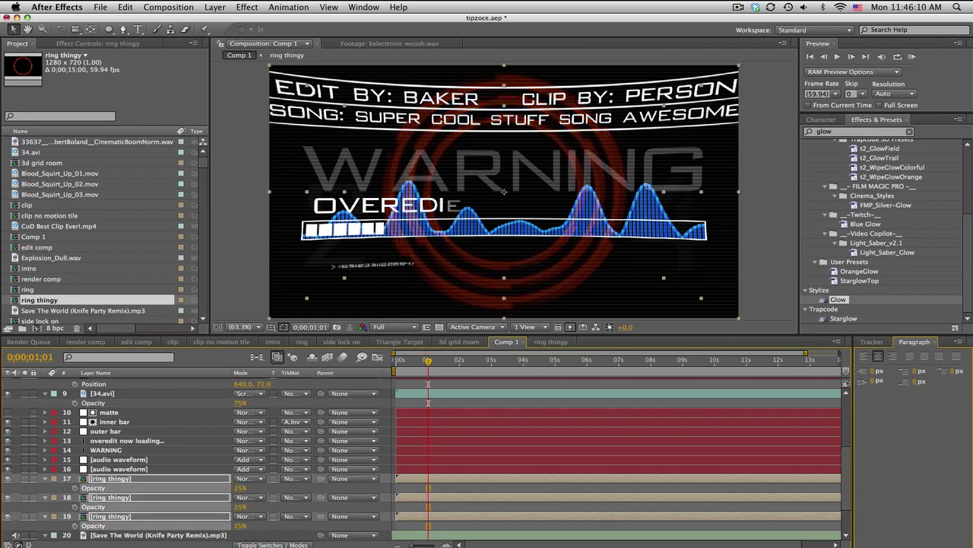
# Keyframe the three ring thingy layers' opacity from 25% at 0;00;06;53 to 100% at 0;00;07;57.
pyautogui.moveTo(448, 360); pyautogui.dragTo(616, 362)
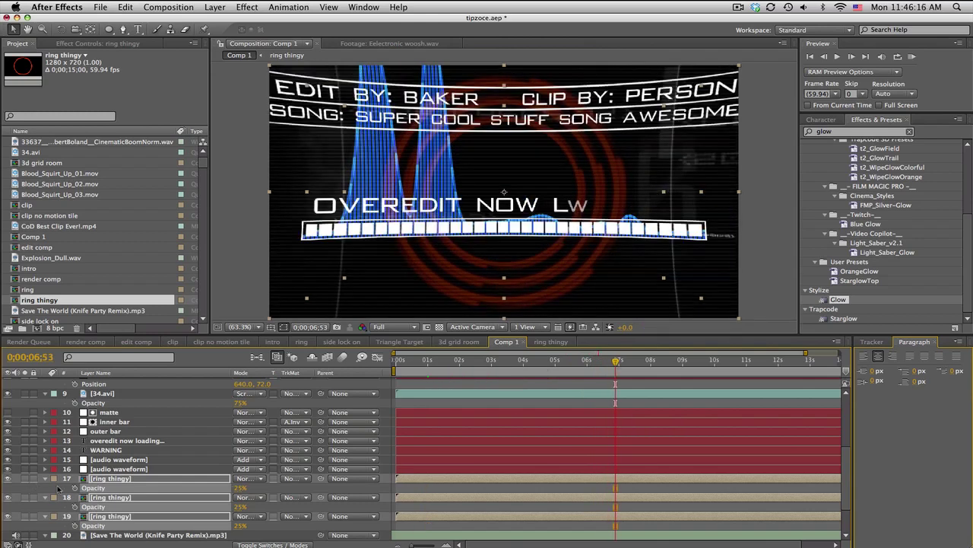
pyautogui.click(75, 488)
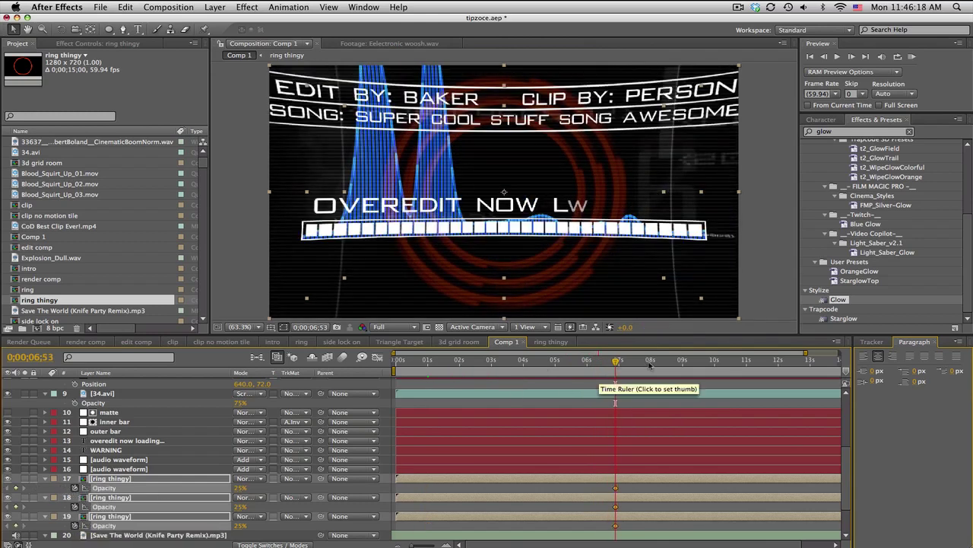
pyautogui.click(649, 364)
pyautogui.moveTo(239, 488); pyautogui.dragTo(296, 483)
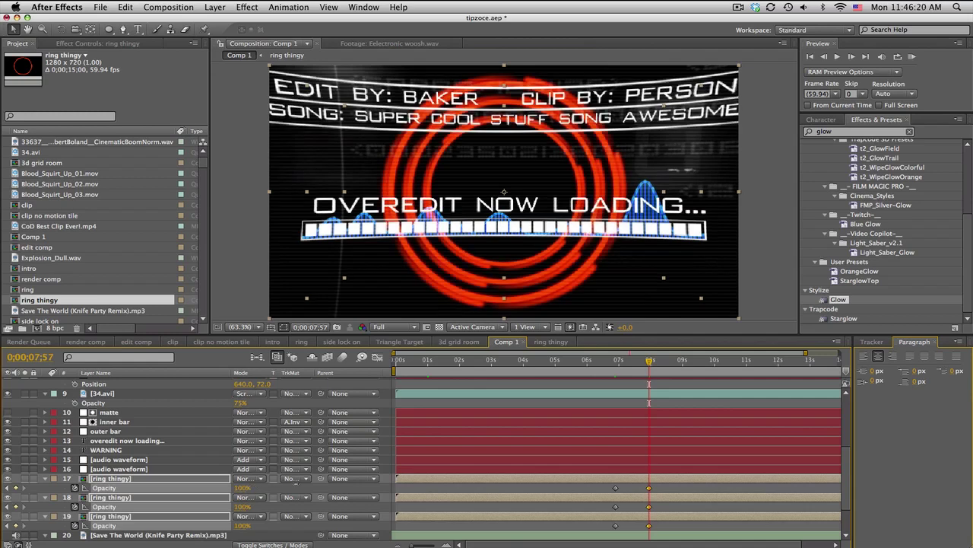
pyautogui.click(541, 482)
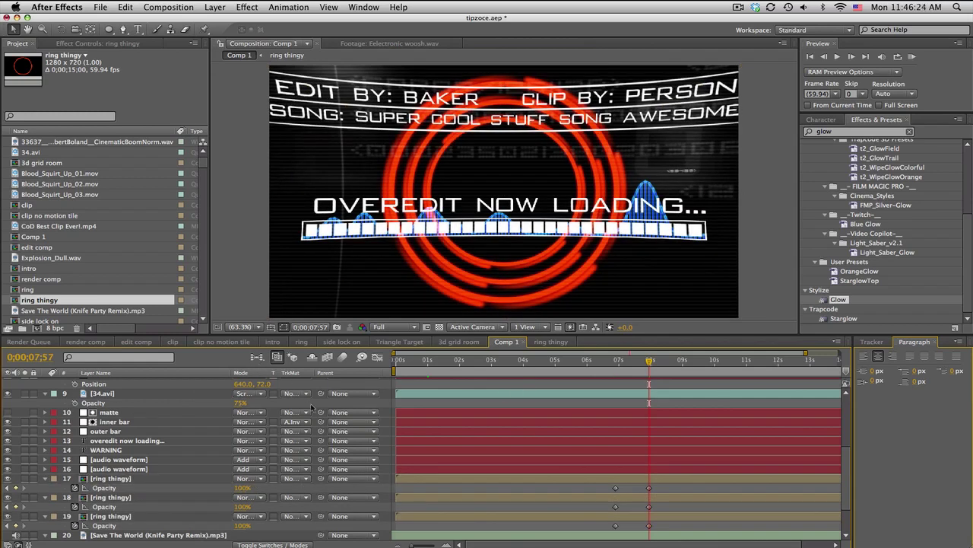
# Add a "GO!!!" text layer below the loading bar and colour it bright green, 00FF0C.
pyautogui.click(138, 29)
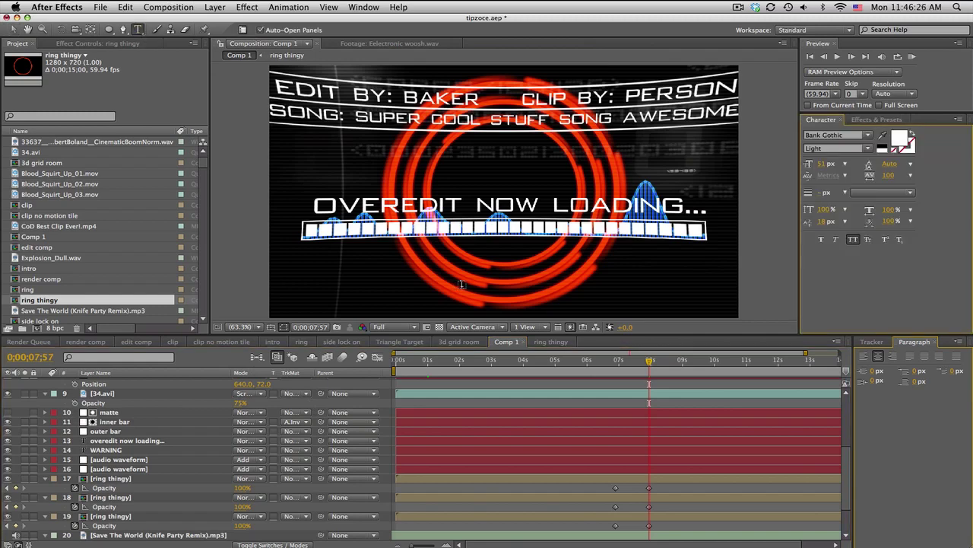
pyautogui.click(461, 282)
pyautogui.write('GO')
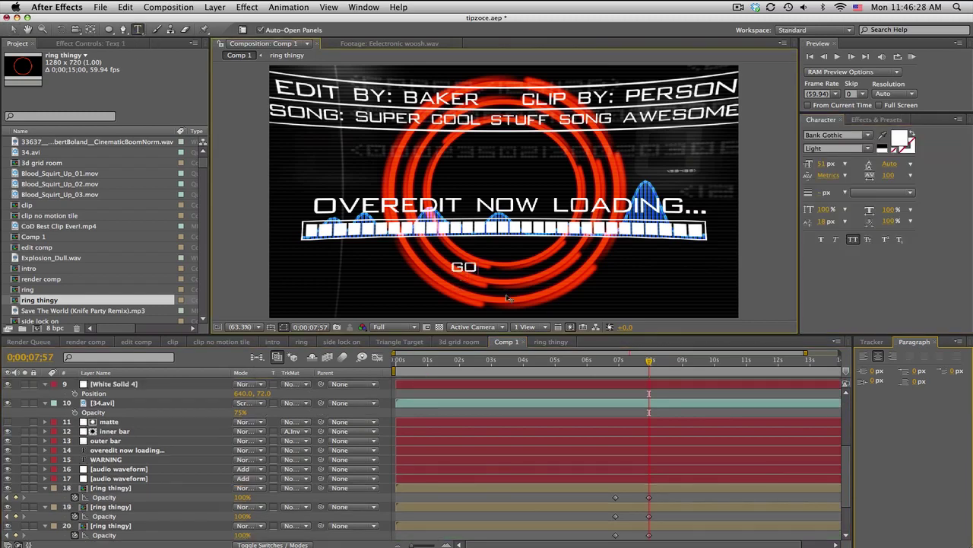
pyautogui.write('!!!')
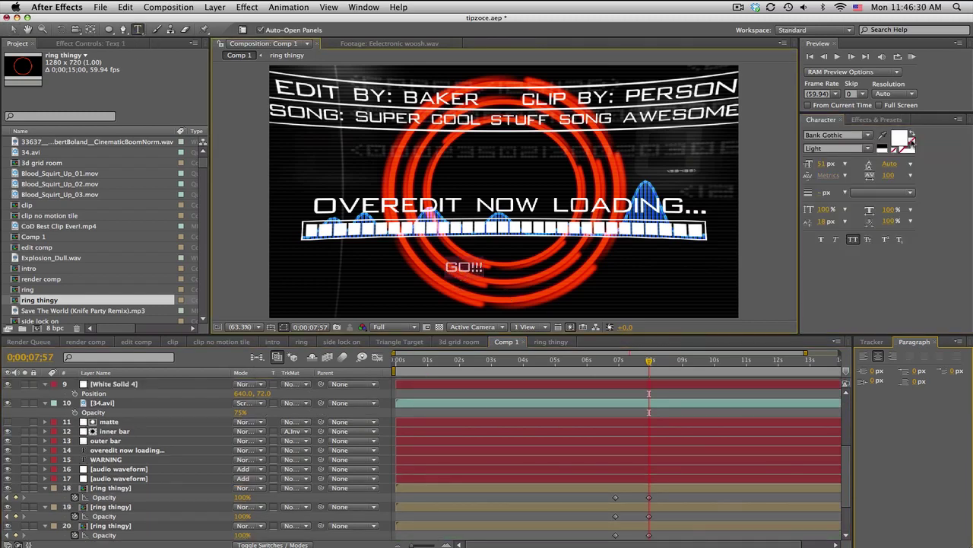
pyautogui.click(895, 142)
pyautogui.click(465, 438)
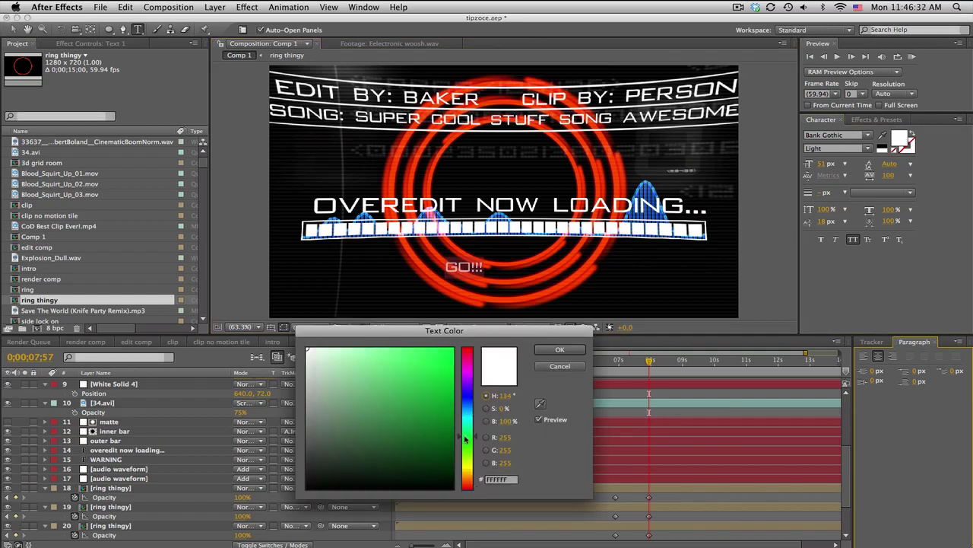
pyautogui.click(437, 385)
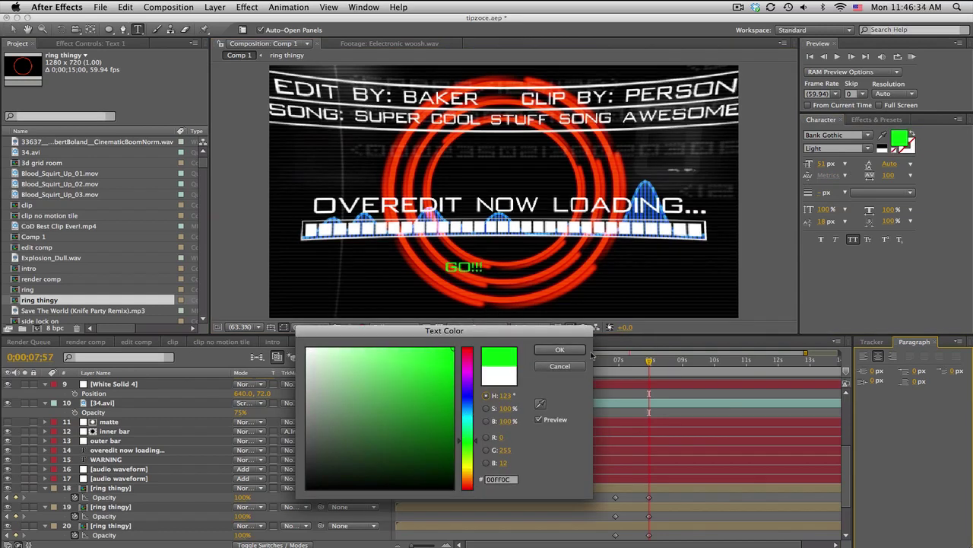
pyautogui.click(562, 351)
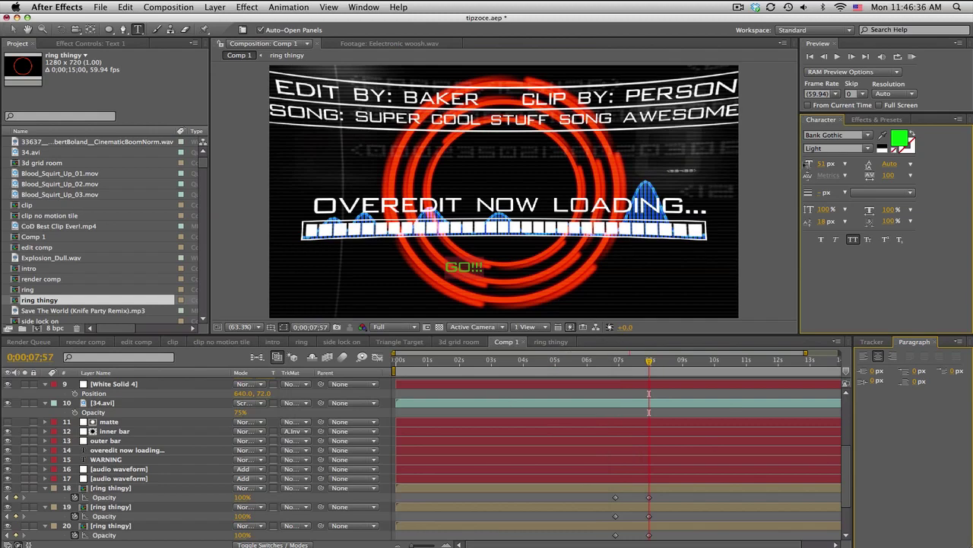
# Set the GO!!! text size to 193 px and move it to the centre beneath the loading bar.
pyautogui.click(821, 164)
pyautogui.write('193')
pyautogui.press('Return')
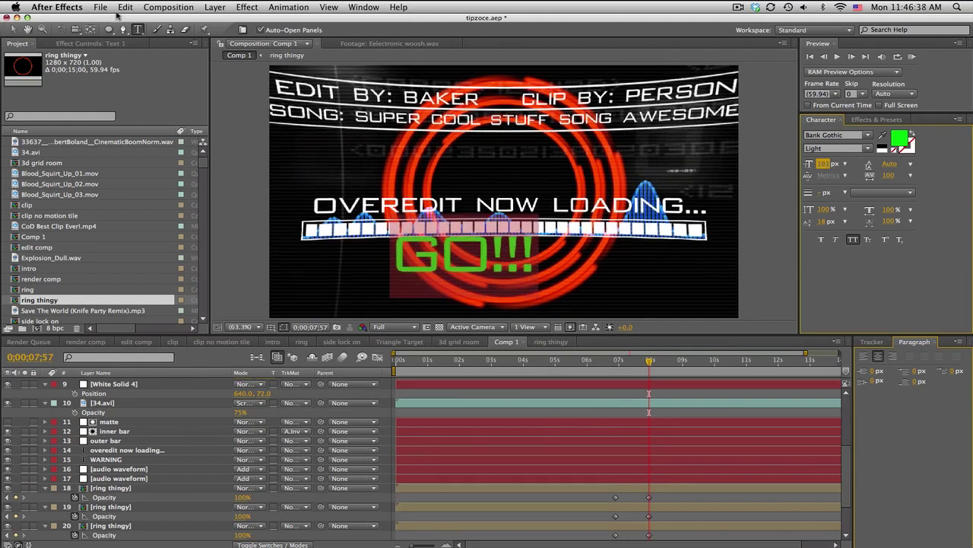
pyautogui.click(13, 29)
pyautogui.moveTo(491, 259); pyautogui.dragTo(540, 277)
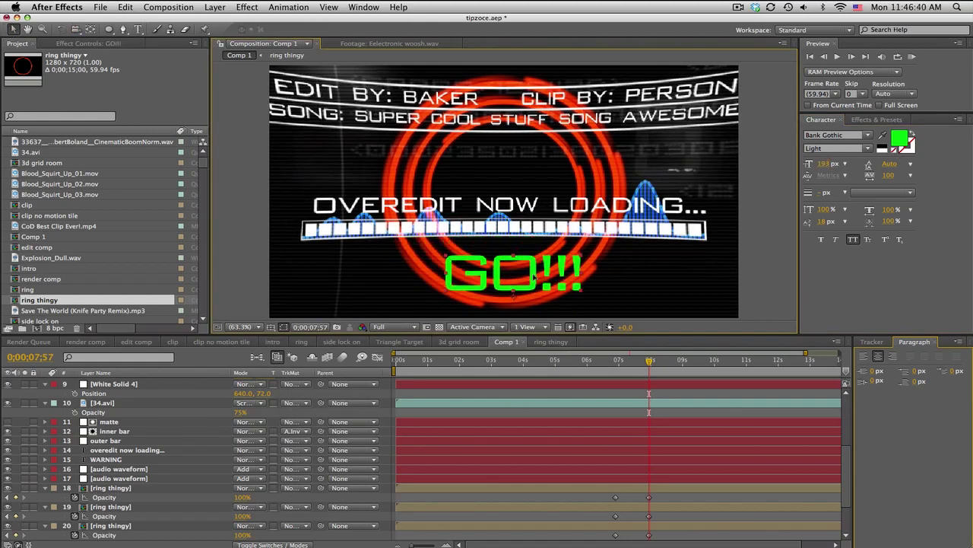
# Enlarge the GO!!! text to 277 px and nudge it back to the centre beneath the loading bar.
pyautogui.doubleClick(533, 277)
pyautogui.click(828, 165)
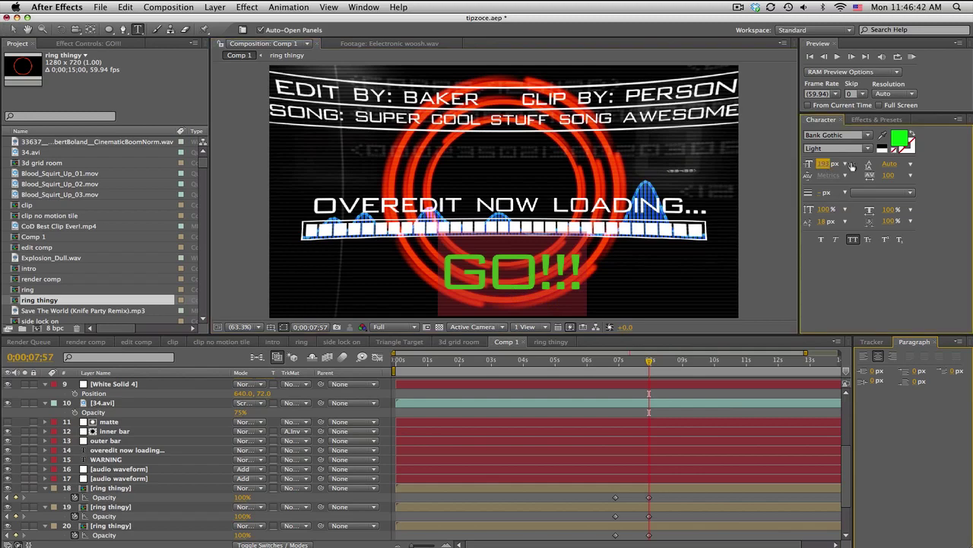
pyautogui.write('277')
pyautogui.press('Return')
pyautogui.click(12, 30)
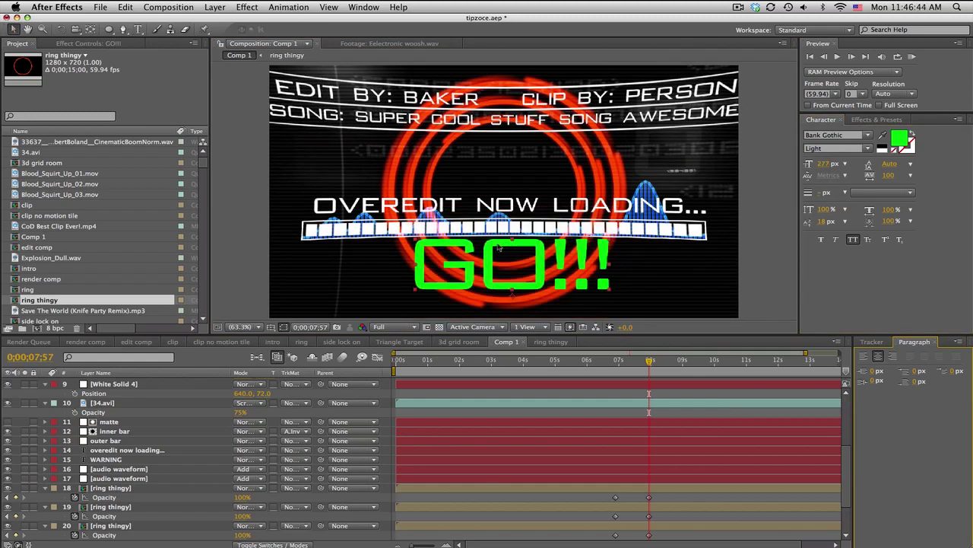
pyautogui.moveTo(499, 248); pyautogui.dragTo(494, 256)
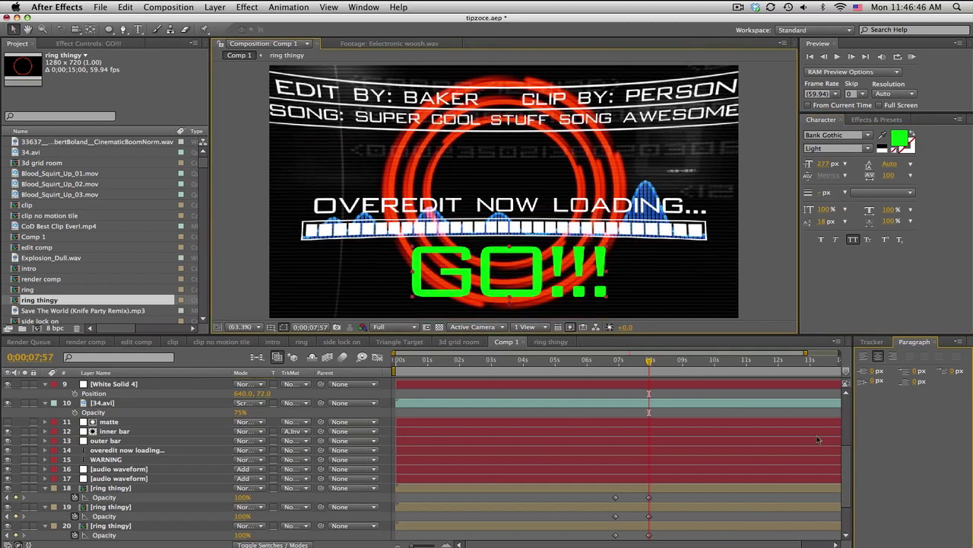
# Reorder the layers so Adjustment Layer 12 is on top, followed by the grid and the GO!!! text.
pyautogui.moveTo(848, 462); pyautogui.dragTo(860, 387)
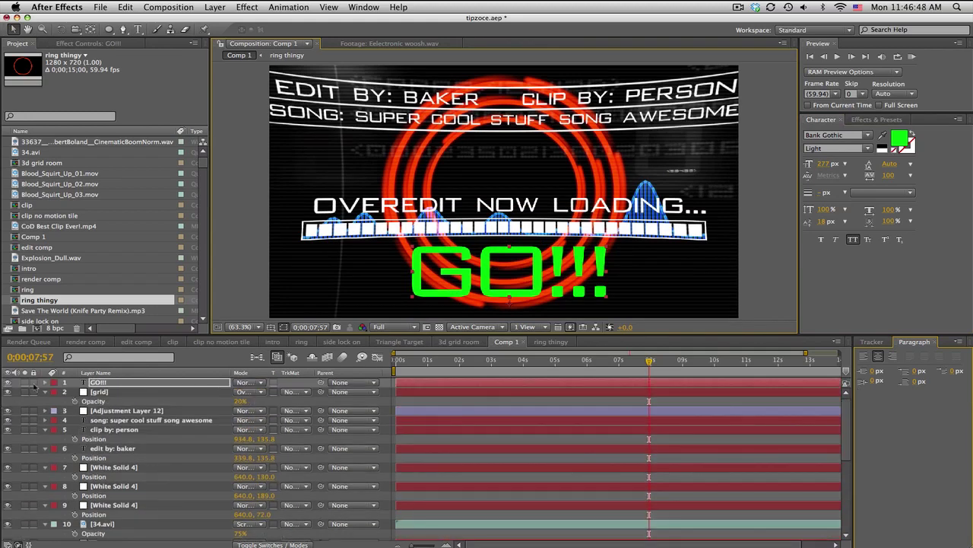
pyautogui.moveTo(102, 383); pyautogui.dragTo(107, 420)
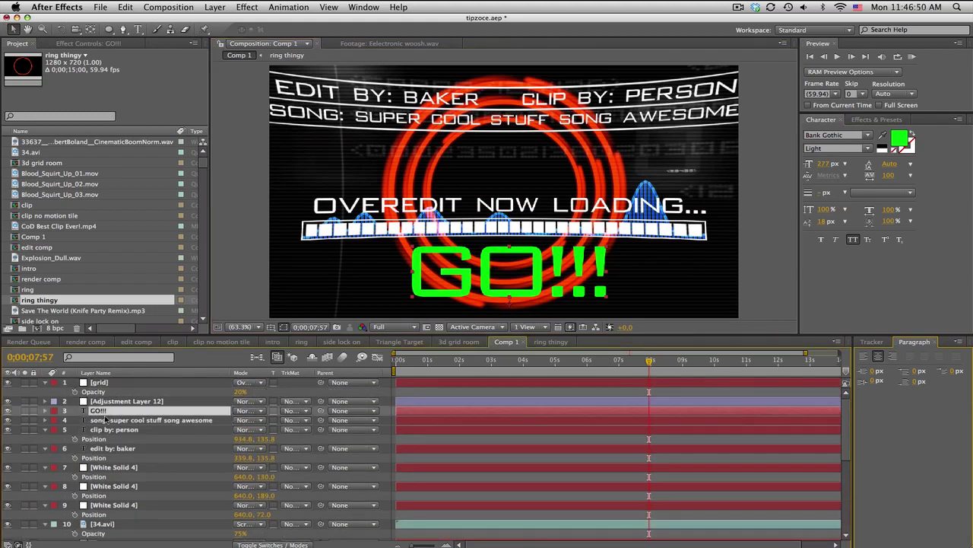
pyautogui.moveTo(101, 382); pyautogui.dragTo(107, 407)
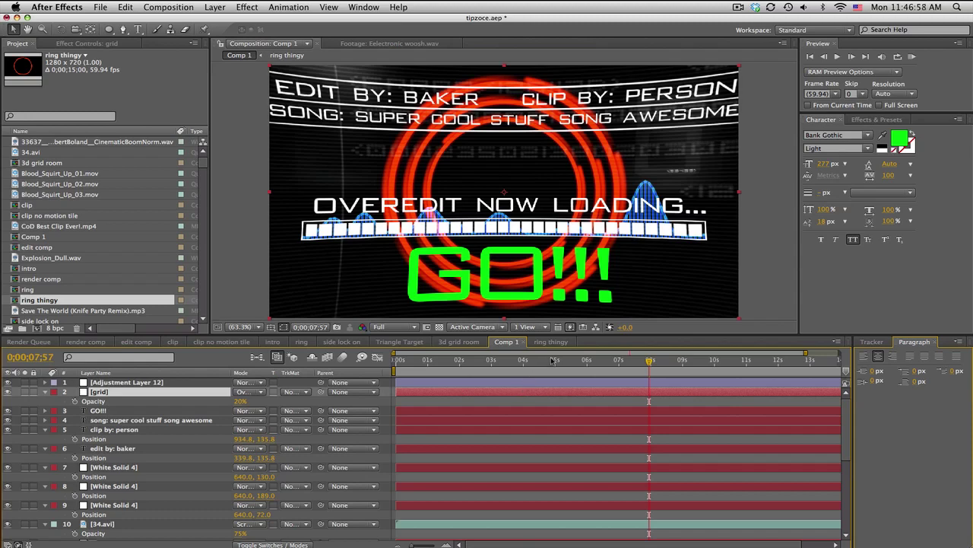
# Trim the start of the GO!!! layer to 0;00;08;19 and preview the composition from near its beginning.
pyautogui.moveTo(648, 361); pyautogui.dragTo(661, 362)
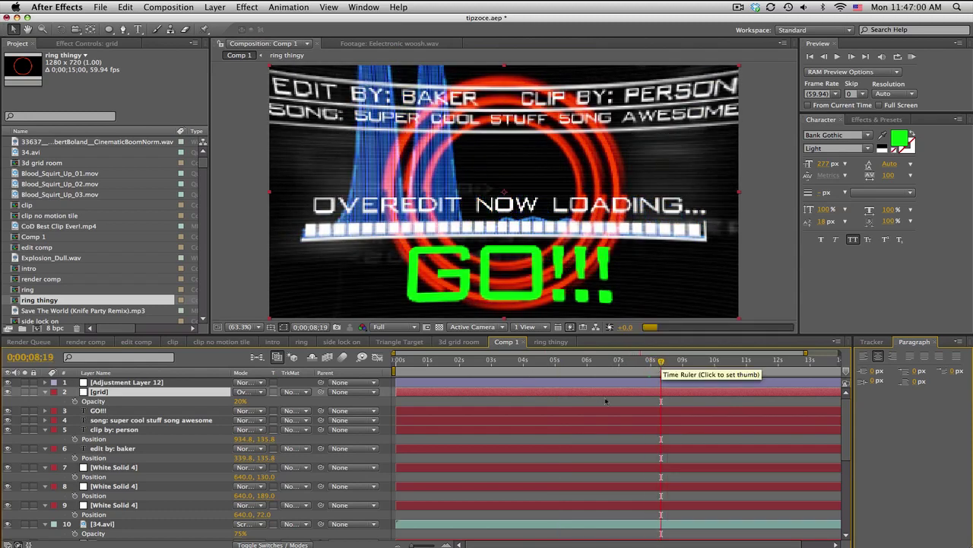
pyautogui.click(534, 411)
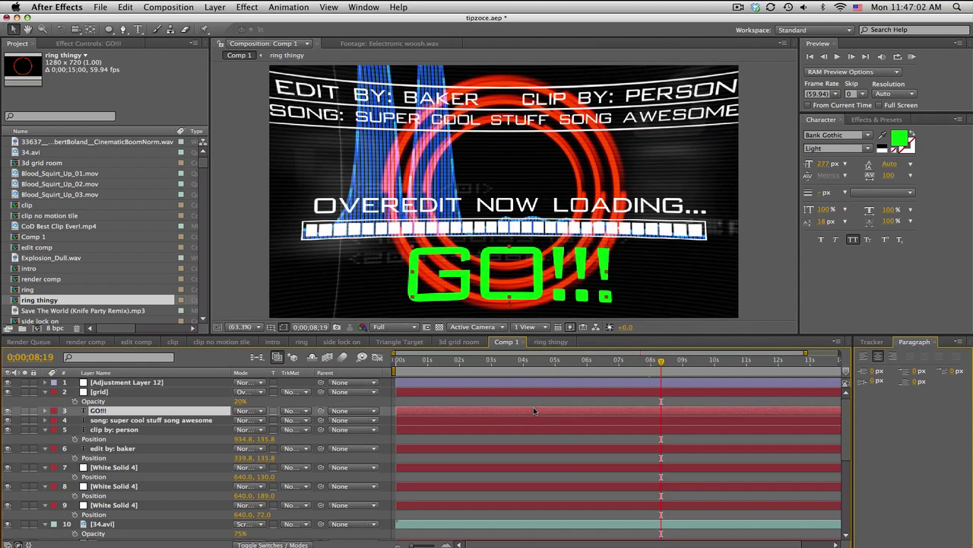
pyautogui.hotkey('alt', '[')
pyautogui.click(632, 362)
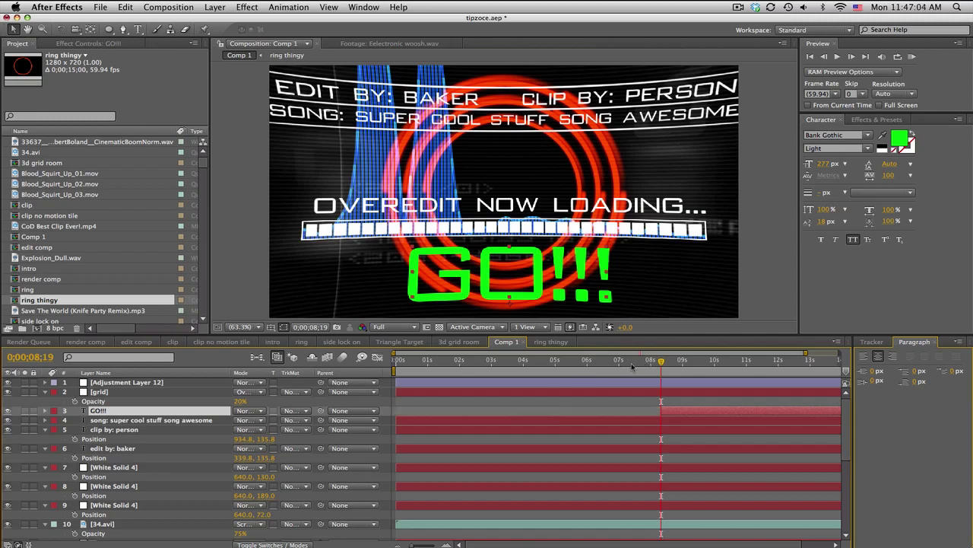
pyautogui.moveTo(639, 366); pyautogui.dragTo(417, 358)
pyautogui.press('space')
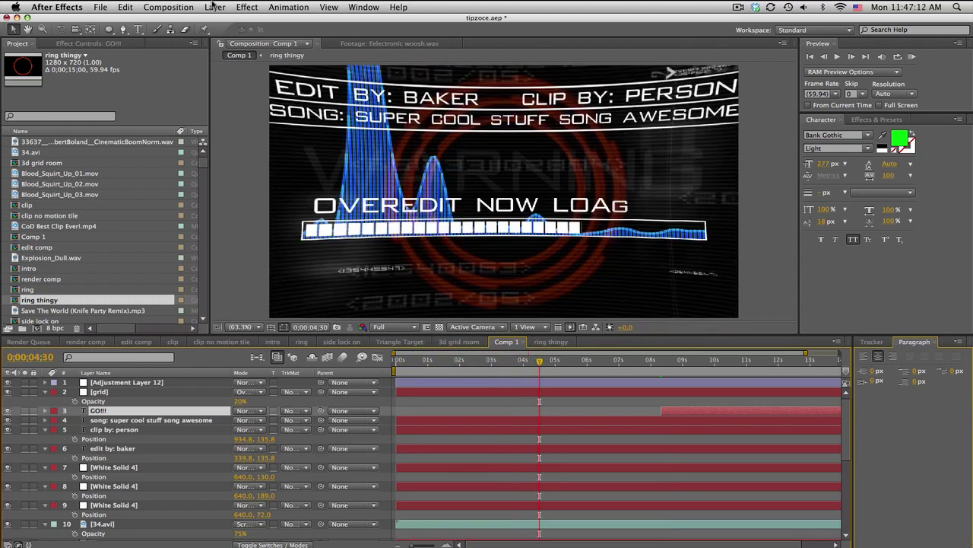
# Add a new adjustment layer above all layers and apply the Magic Bullet Looks effect to it.
pyautogui.click(215, 7)
pyautogui.moveTo(214, 21)
pyautogui.click(380, 90)
pyautogui.click(877, 120)
pyautogui.click(818, 131)
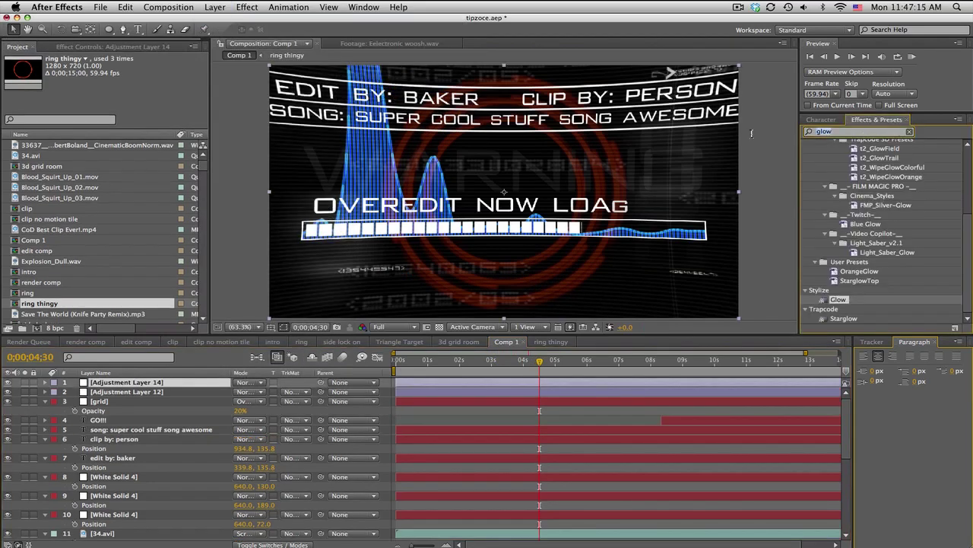
pyautogui.write('looks')
pyautogui.doubleClick(837, 153)
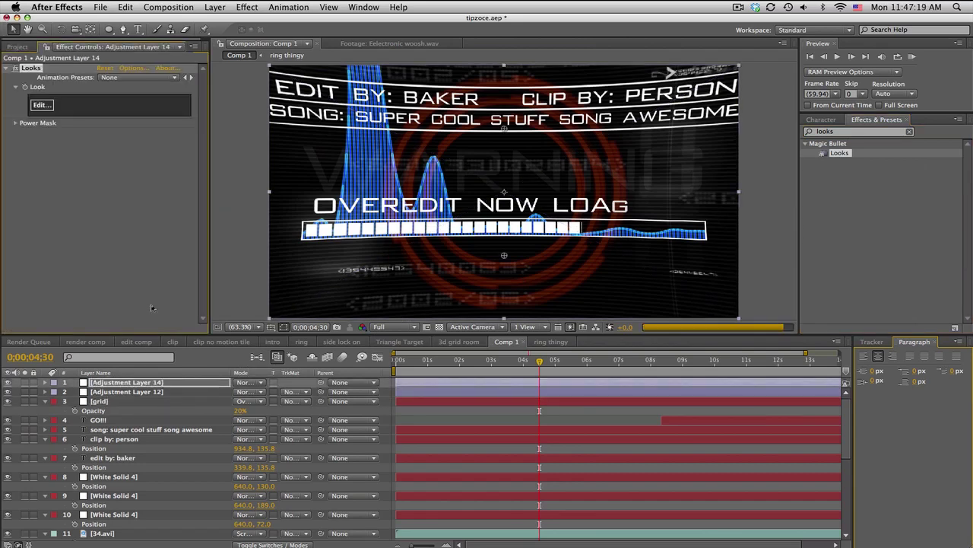
# Apply the "baker dubstep1" look to the new adjustment layer and check the graded intro up to 0;00;10;30.
pyautogui.click(39, 104)
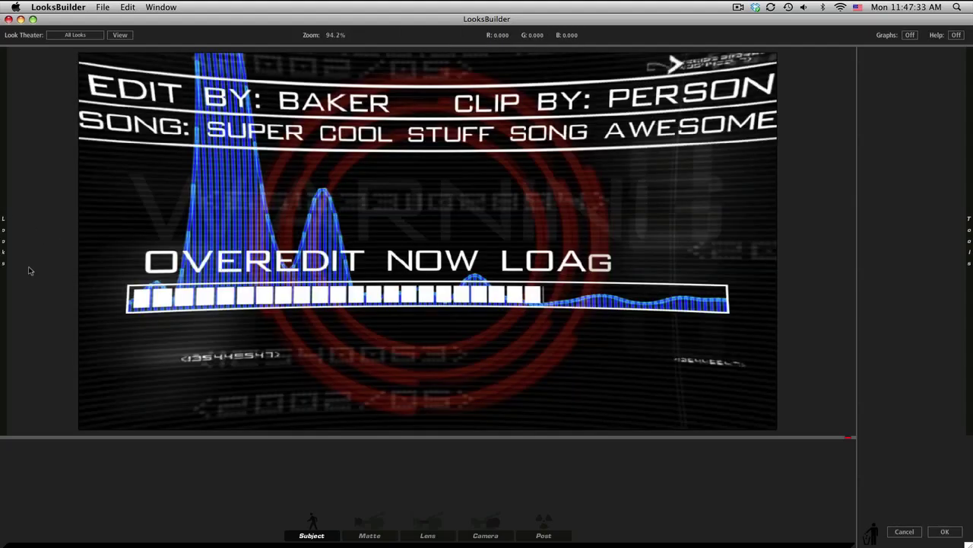
pyautogui.moveTo(3, 247)
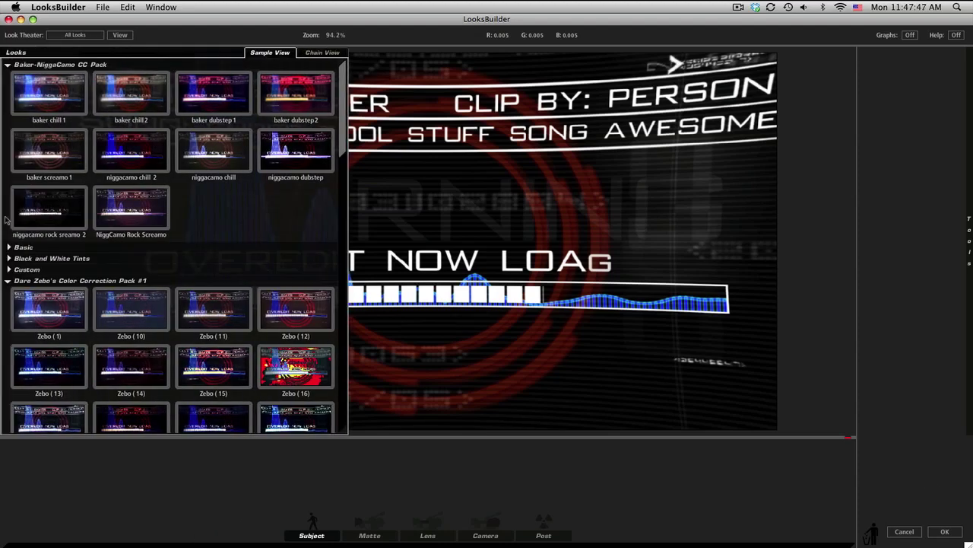
pyautogui.click(196, 100)
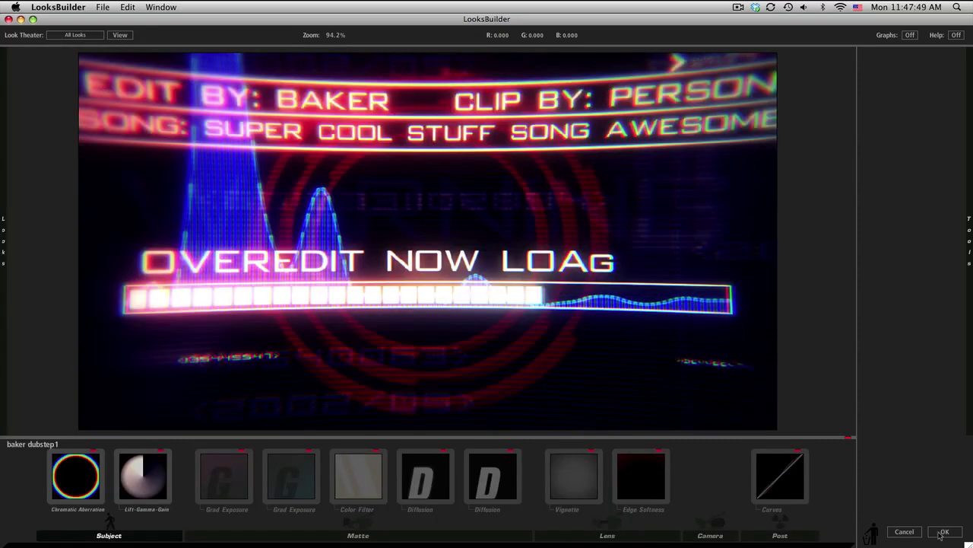
pyautogui.click(943, 532)
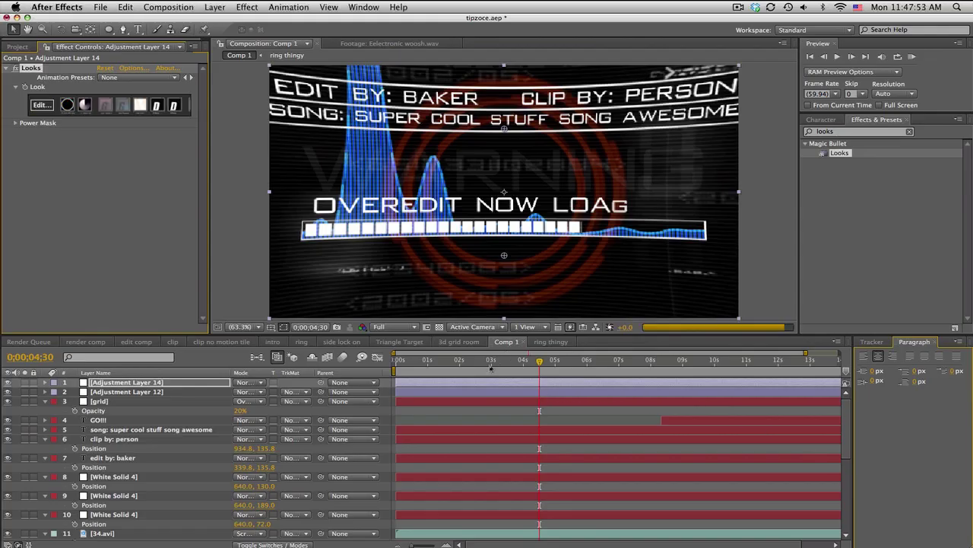
pyautogui.click(466, 363)
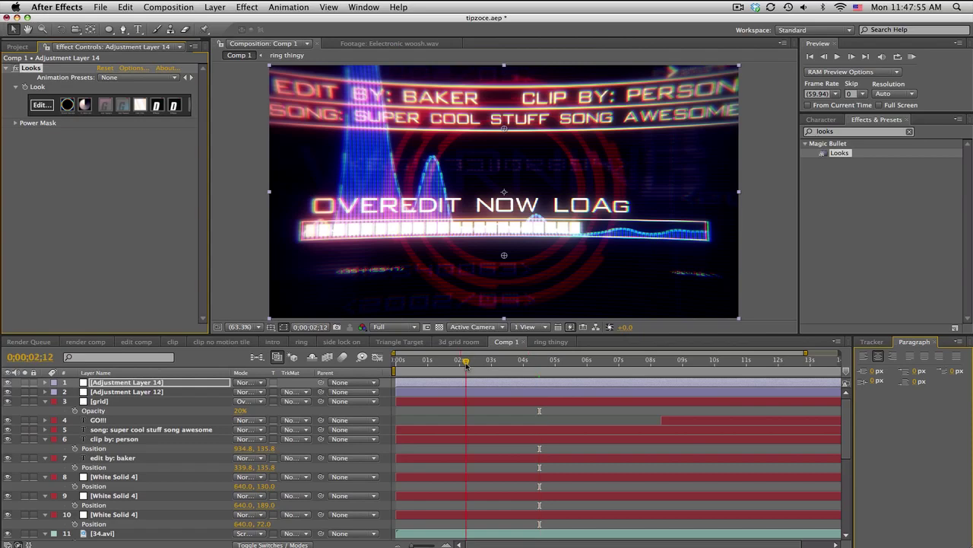
pyautogui.moveTo(479, 365); pyautogui.dragTo(615, 363)
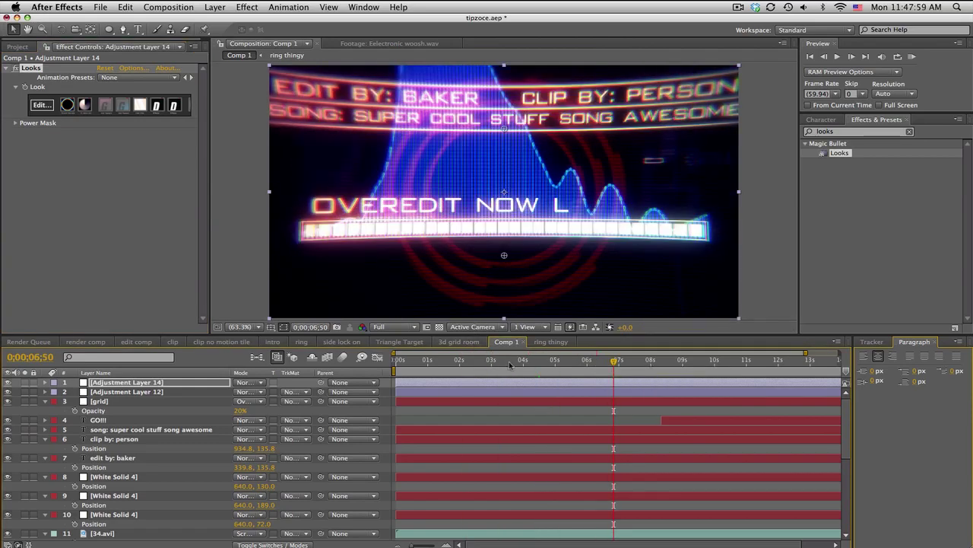
pyautogui.click(438, 361)
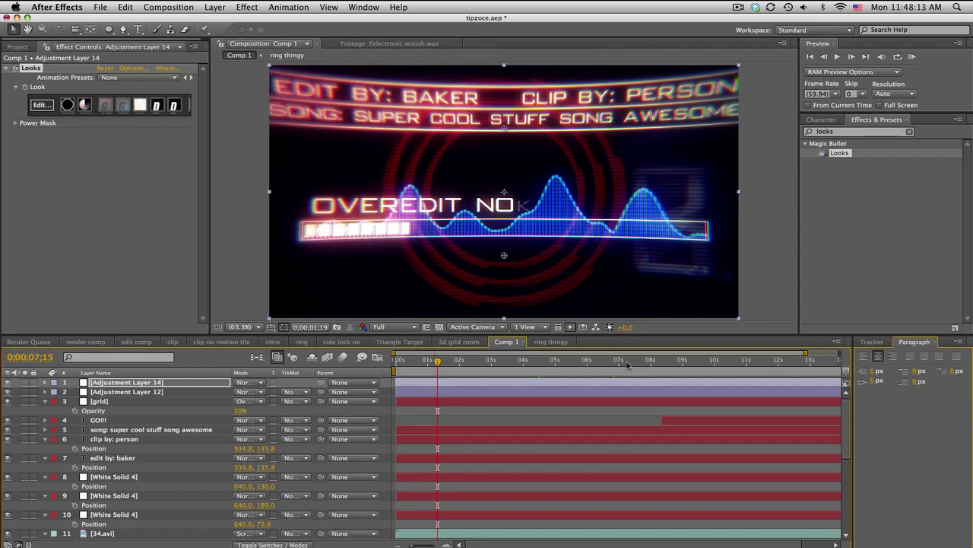
pyautogui.moveTo(629, 362); pyautogui.dragTo(731, 362)
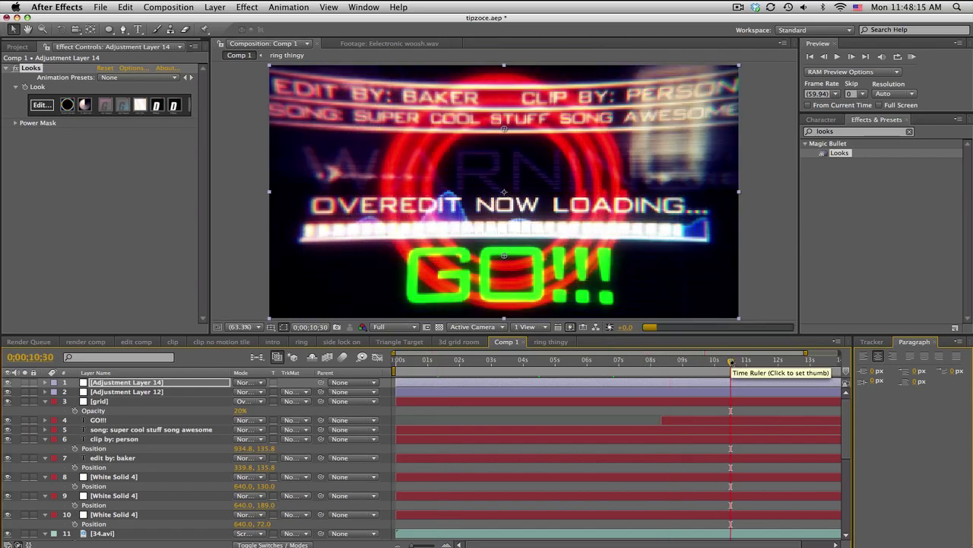